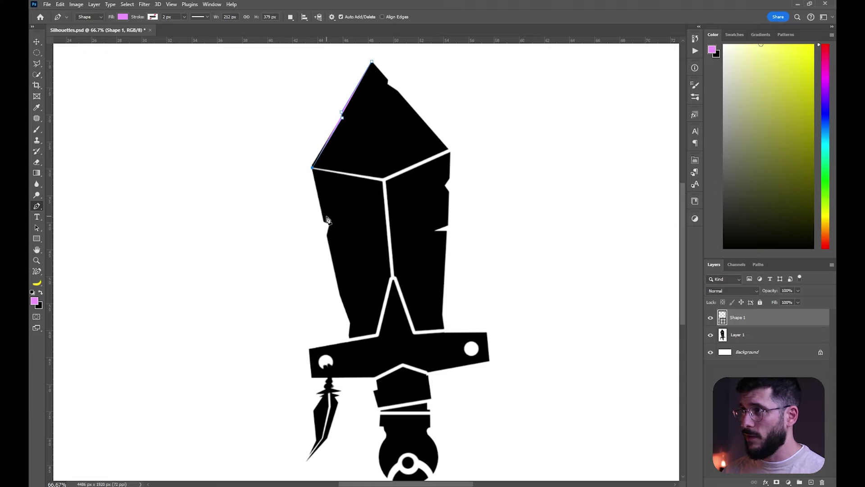
Step: Trace the blade's notched outline as a Pen tool shape and fill it with pale yellow #f3dda0
click(324, 223)
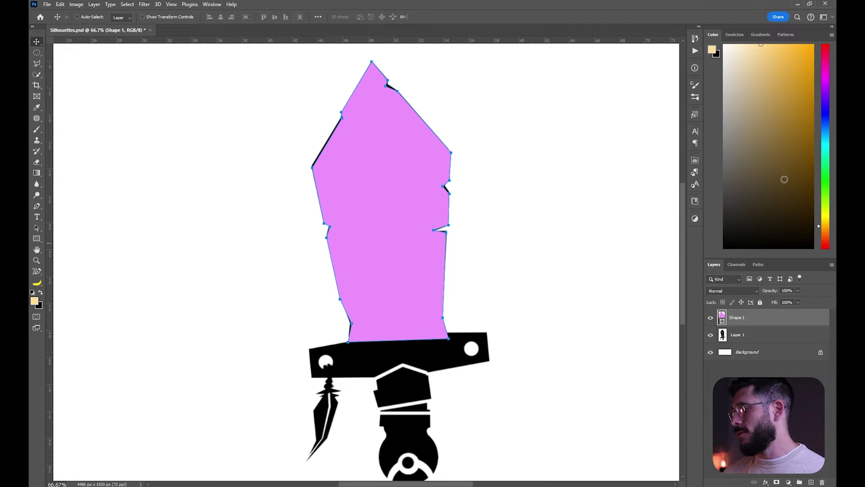
click(761, 56)
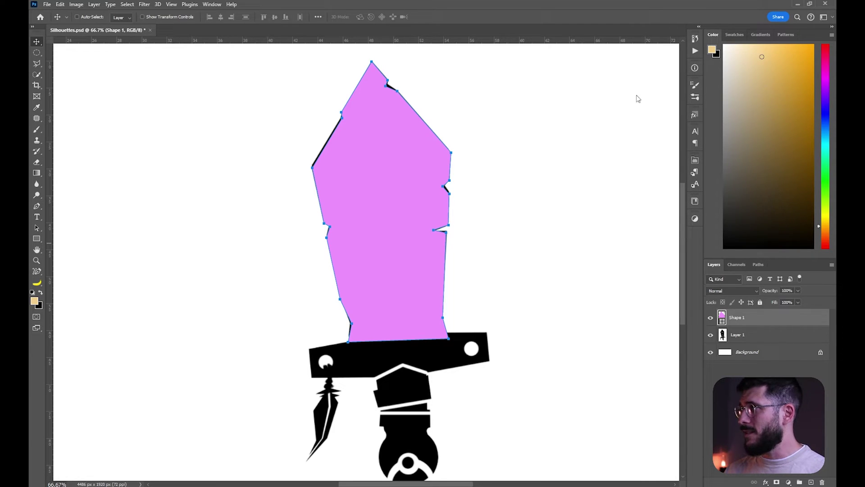
click(35, 300)
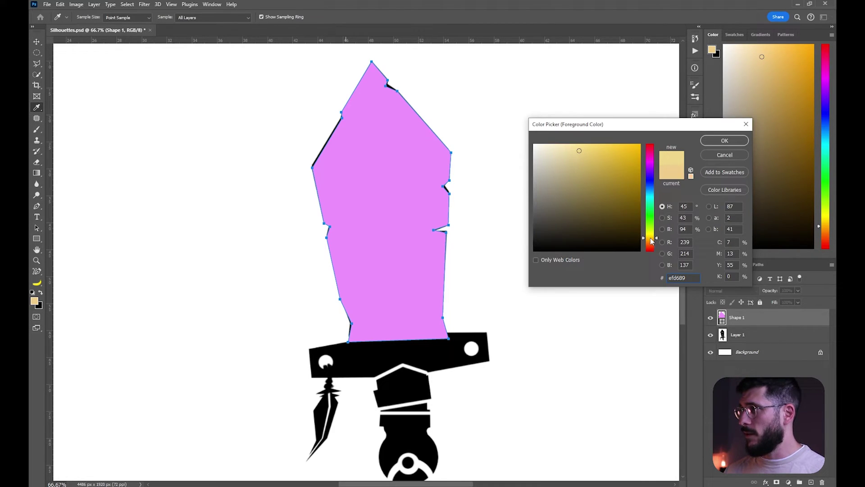
mouse_move(577, 152)
mouse_down()
mouse_move(562, 155)
mouse_move(571, 150)
mouse_up()
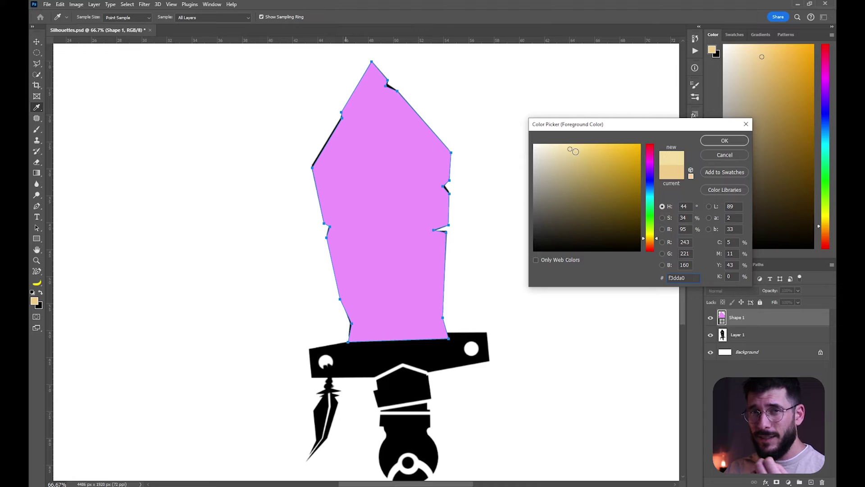
key(Return)
key(v)
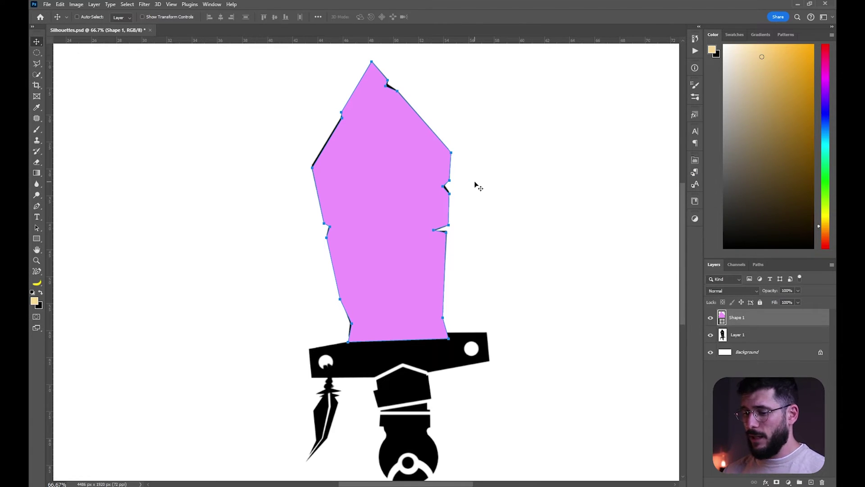
key(alt+BackSpace)
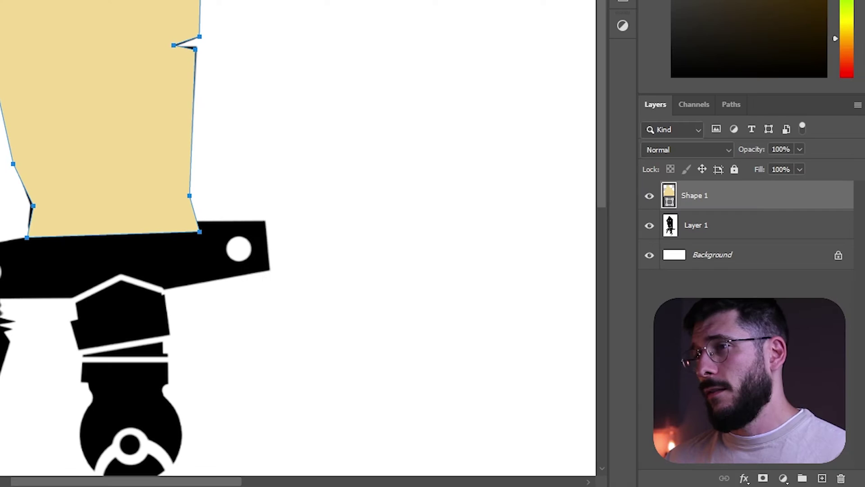
Step: Hide the blade shape and trace the crossguard, including its pointed centre spike, as a separate Pen tool shape
click(711, 317)
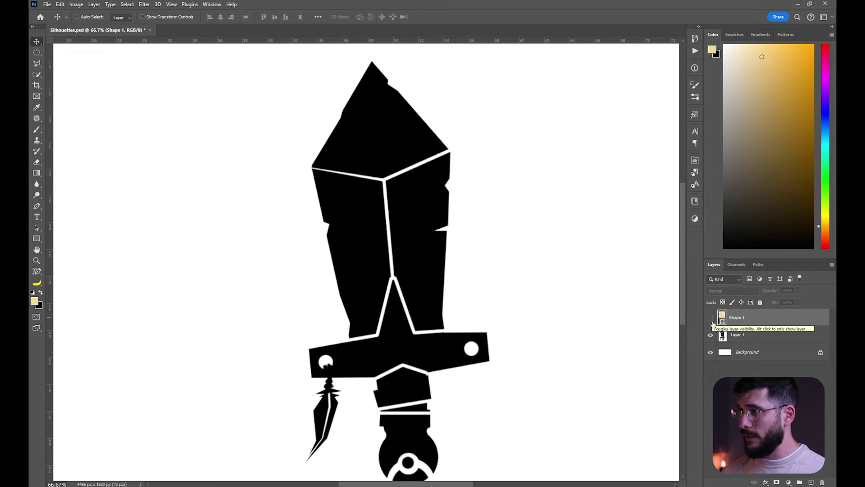
click(711, 318)
click(711, 319)
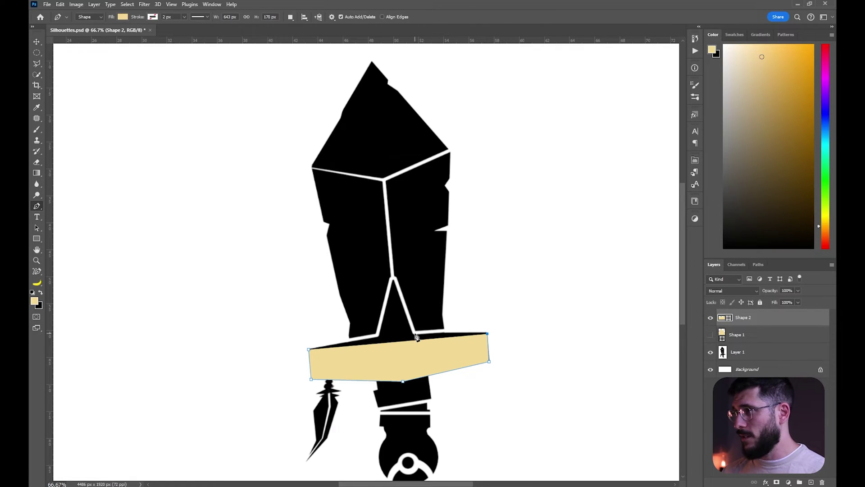
click(415, 337)
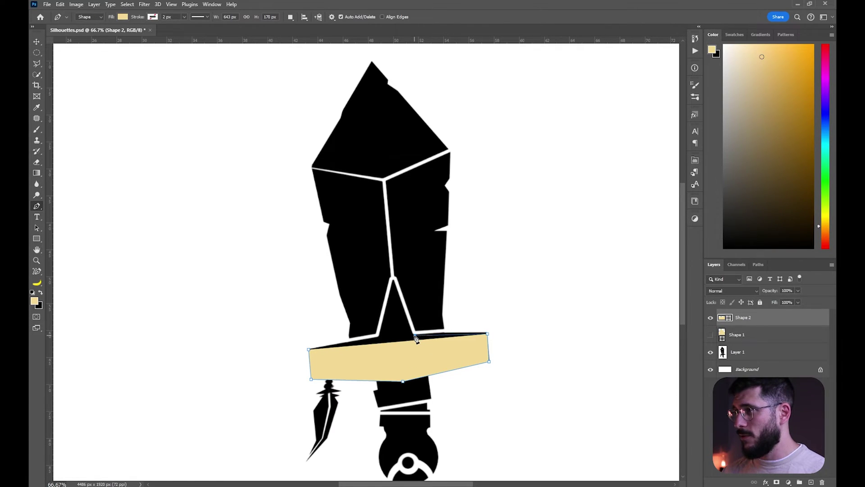
click(393, 280)
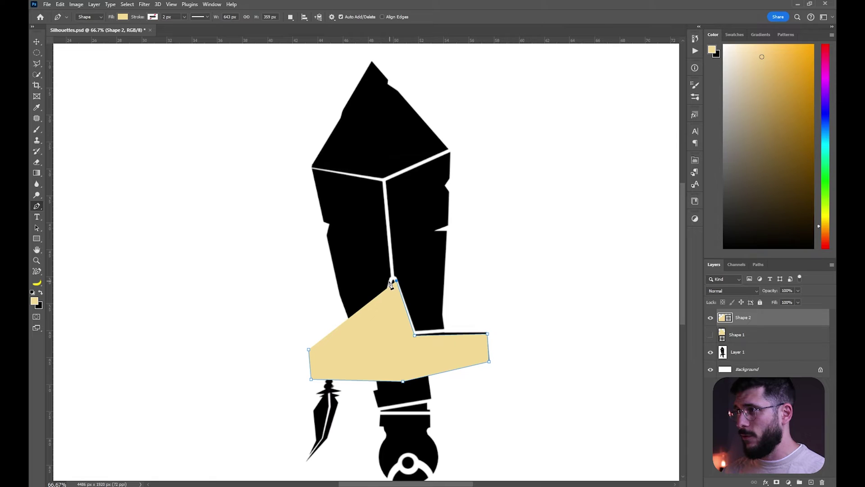
click(382, 335)
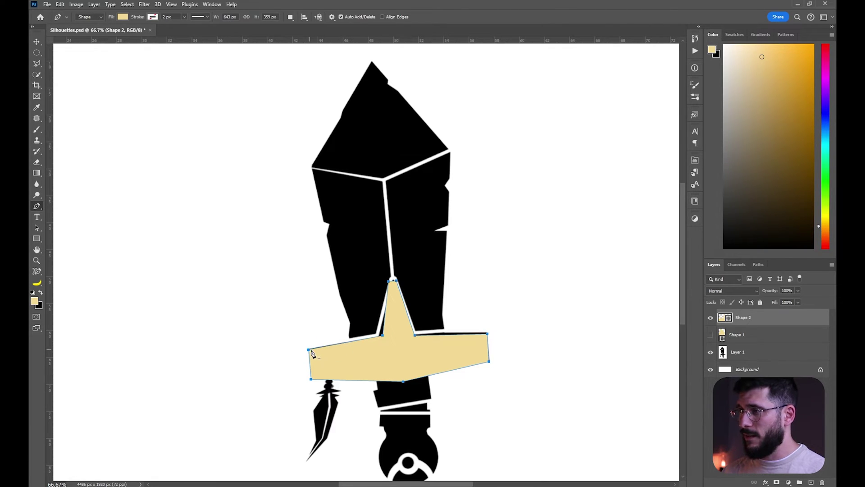
Step: Adjust the crossguard's anchor points and add extra ones along its upper edges to match the silhouette
key(a)
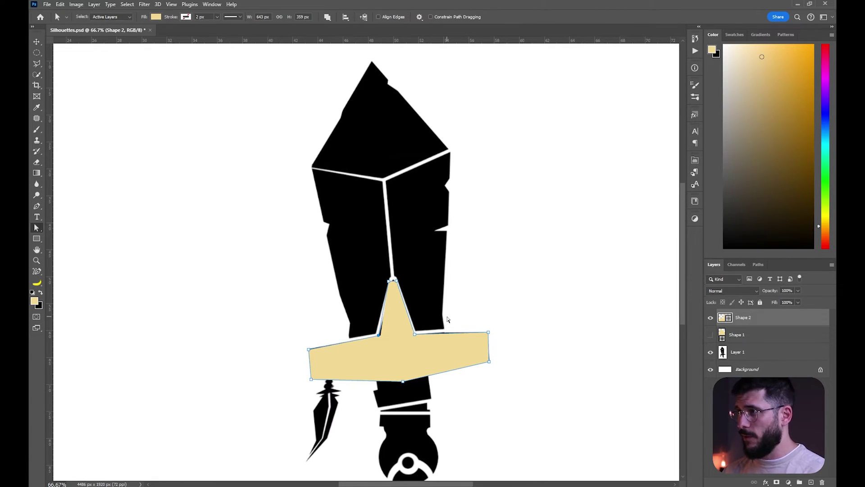
key(p)
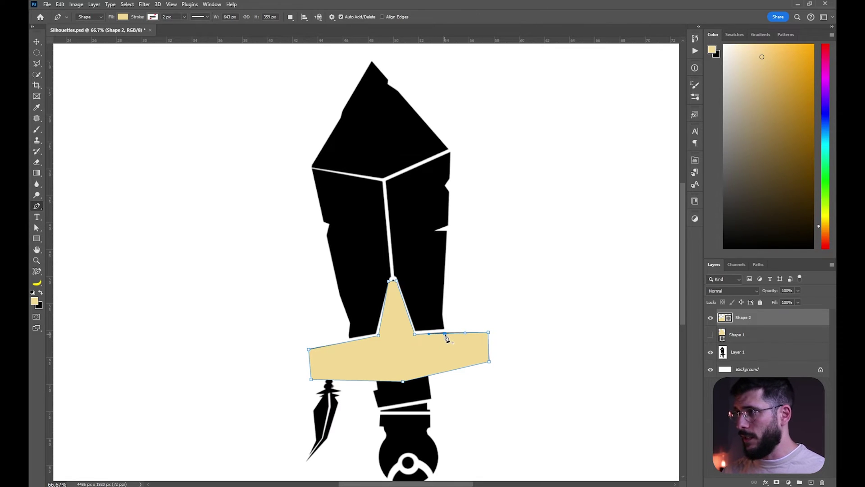
key(a)
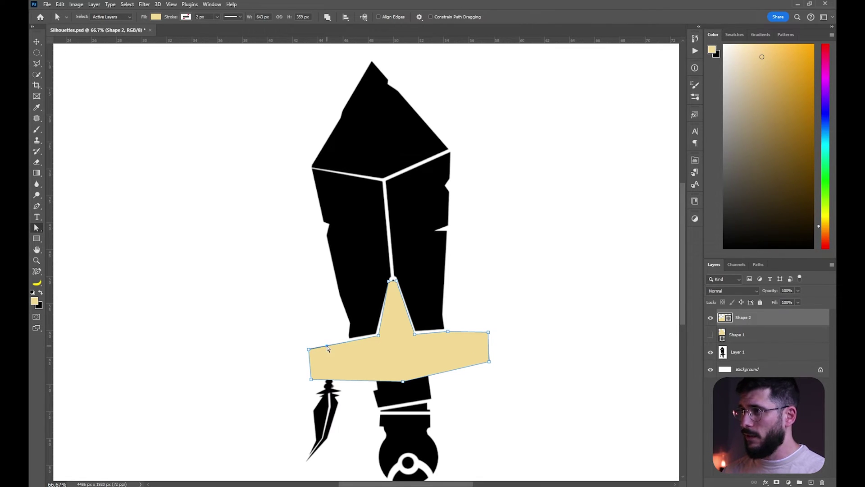
drag(327, 347, 327, 344)
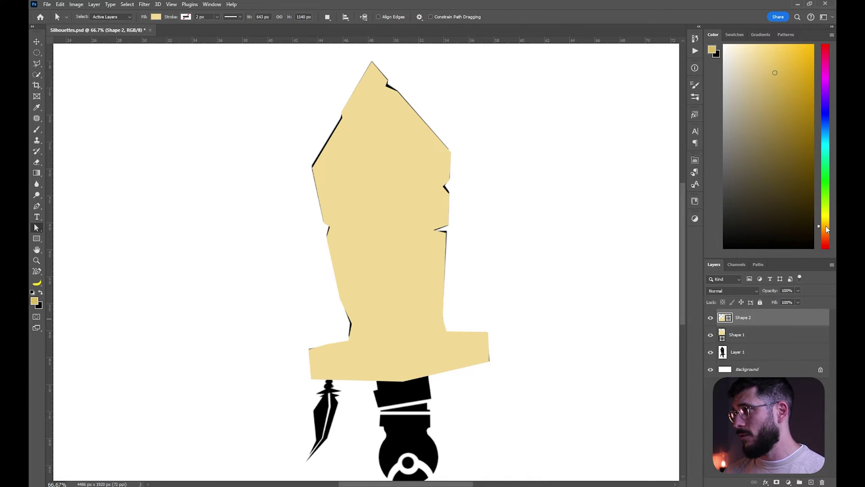
Step: Choose a darker orange-tan foreground colour and fill the crossguard shape with it
drag(825, 226, 826, 228)
click(772, 82)
key(alt+BackSpace)
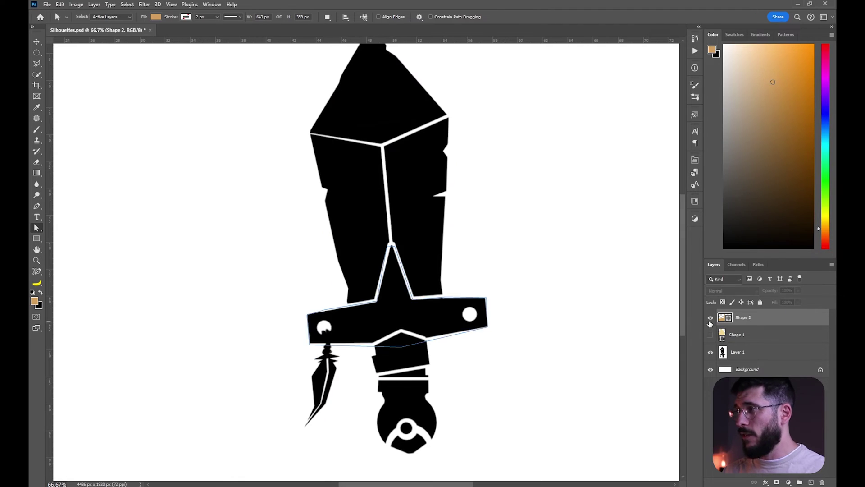
Step: Hide the crossguard shape and trace the grip as a Pen shape on a new layer directly above Layer 1
click(710, 318)
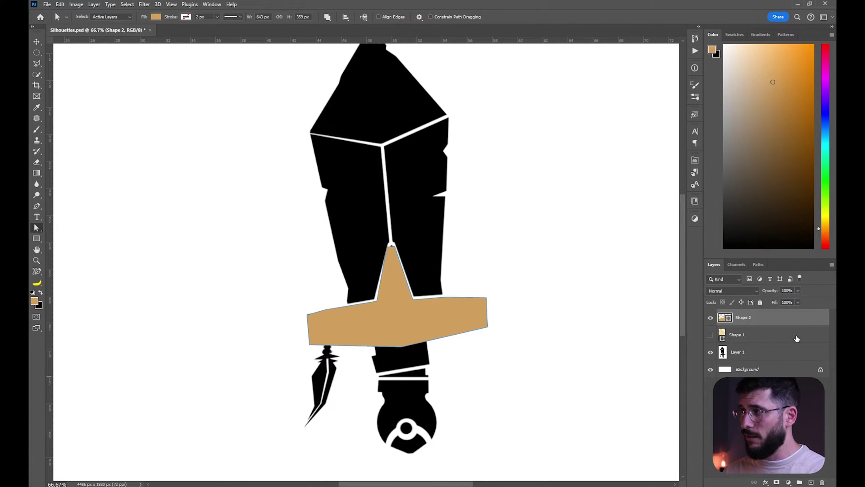
click(710, 318)
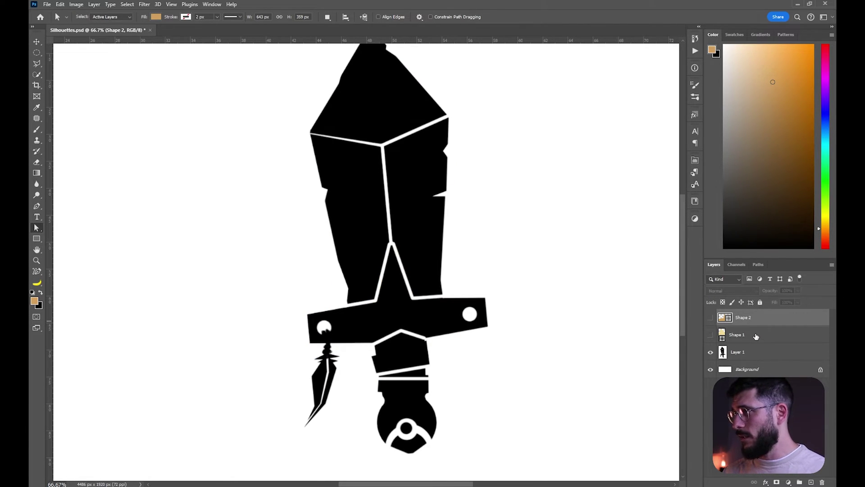
click(745, 355)
key(ctrl+shift+alt+n)
key(p)
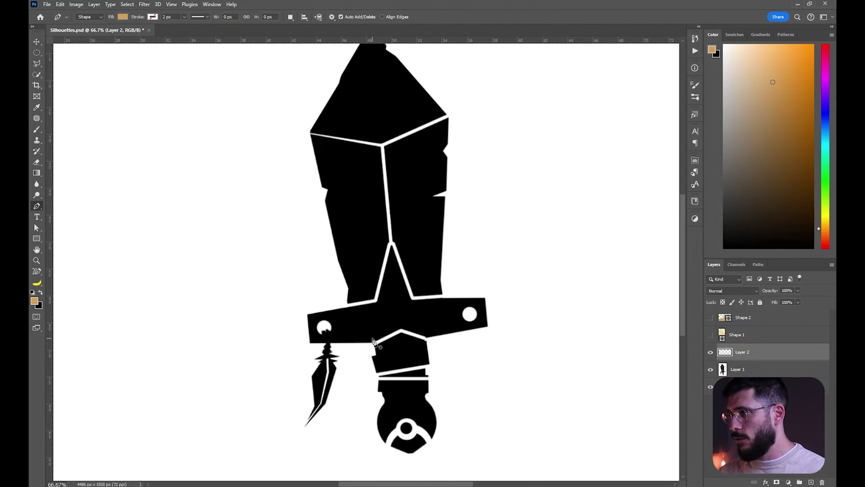
click(373, 339)
click(386, 408)
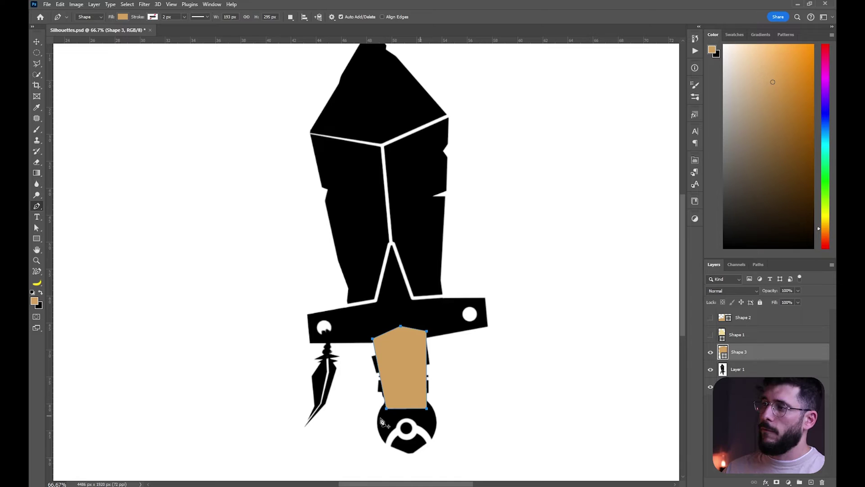
Step: Draw a circle over the round pommel with the Ellipse tool, adding it to the grip shape
click(37, 238)
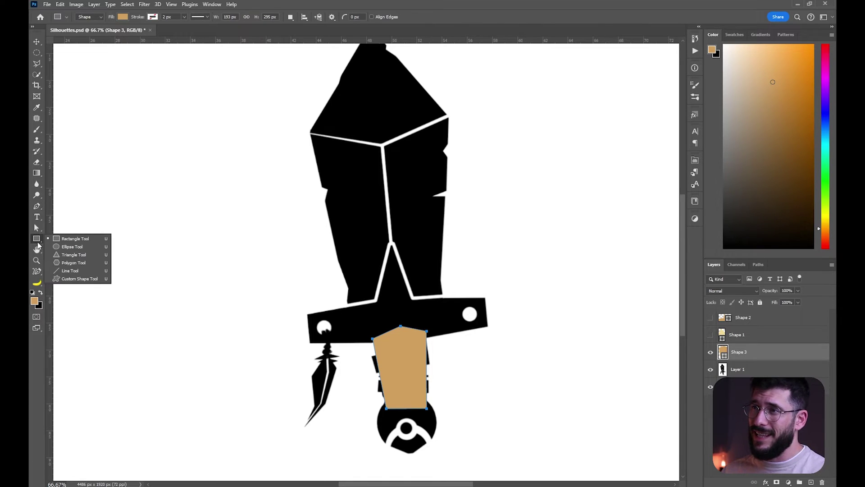
click(61, 249)
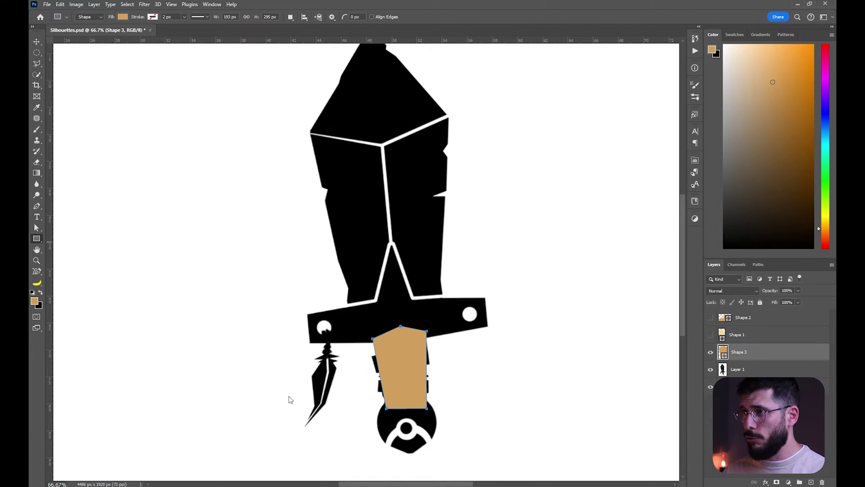
key(shift+u)
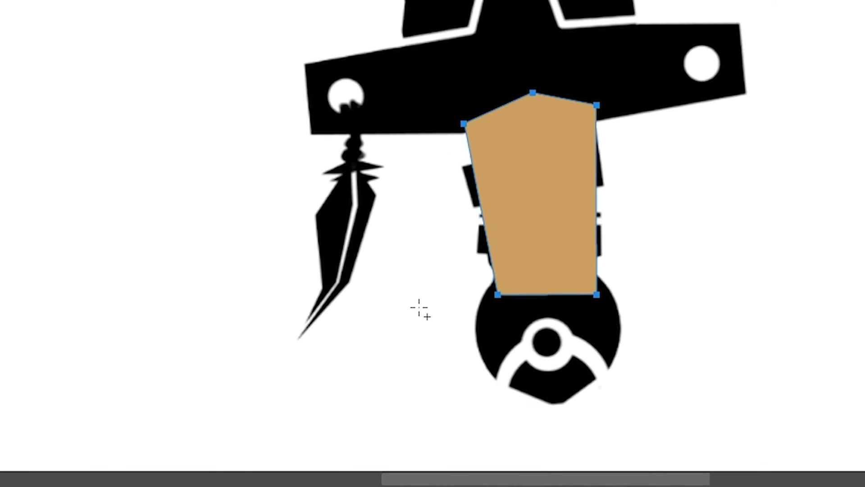
drag(475, 256, 640, 404)
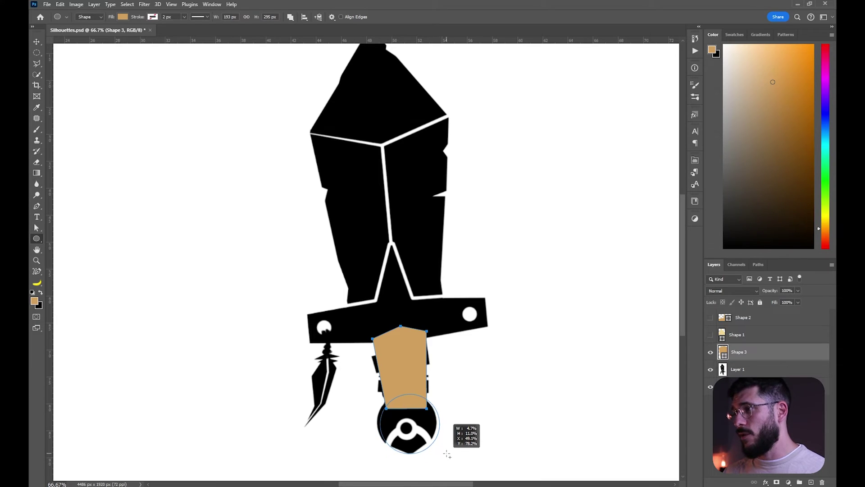
drag(443, 452, 444, 452)
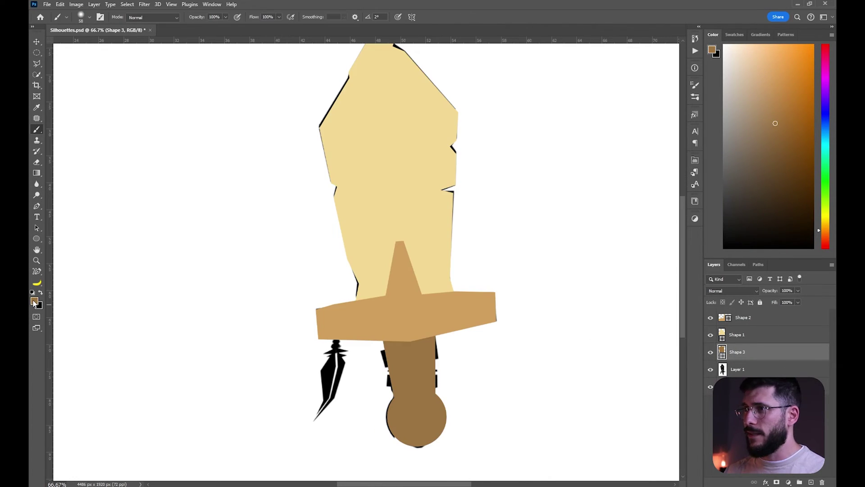
Step: Check the brown foreground colour in the Color Picker, accept it, and hide the rulers
click(34, 302)
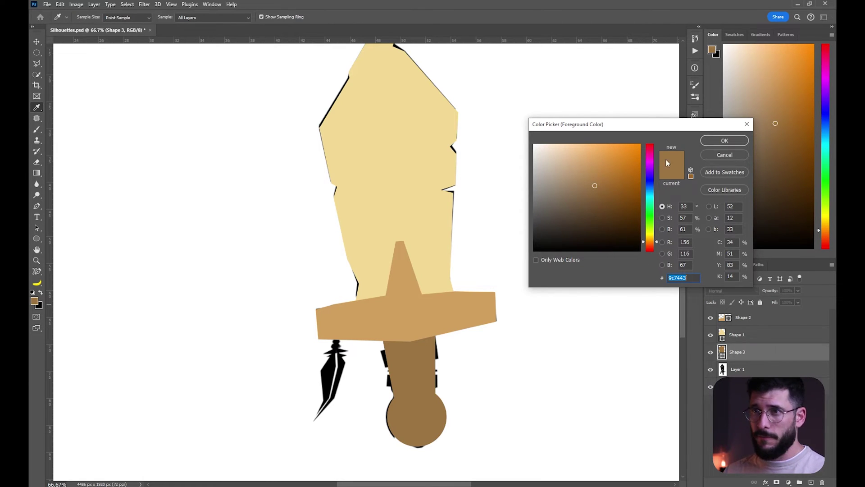
click(714, 141)
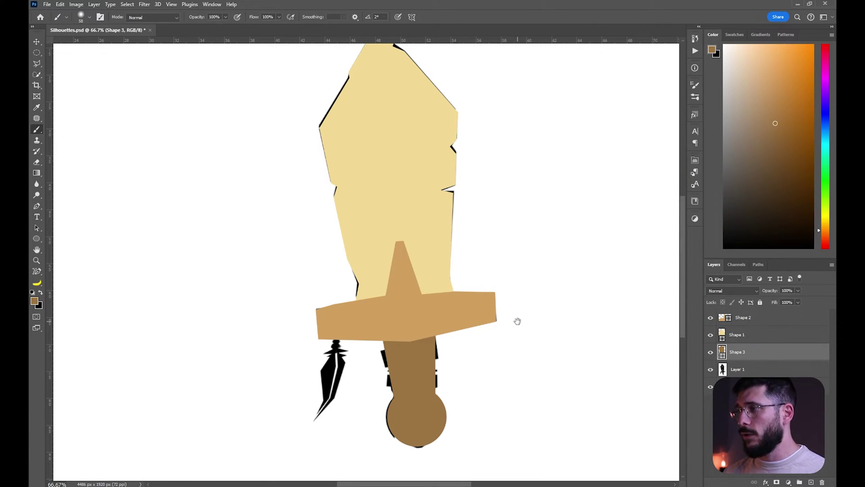
drag(514, 336, 499, 365)
key(v)
key(ctrl+r)
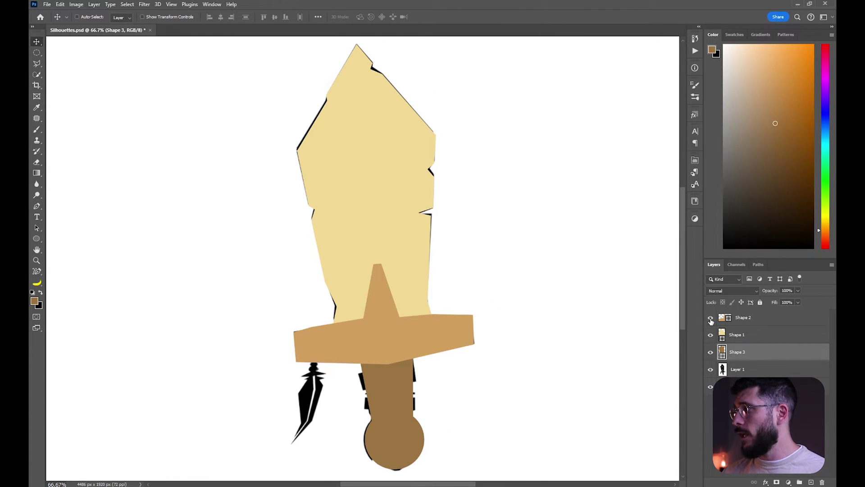
Step: Hide the blade, crossguard and grip shapes and trace the two wrap bands around the grip as separate Pen shapes
drag(710, 318, 712, 350)
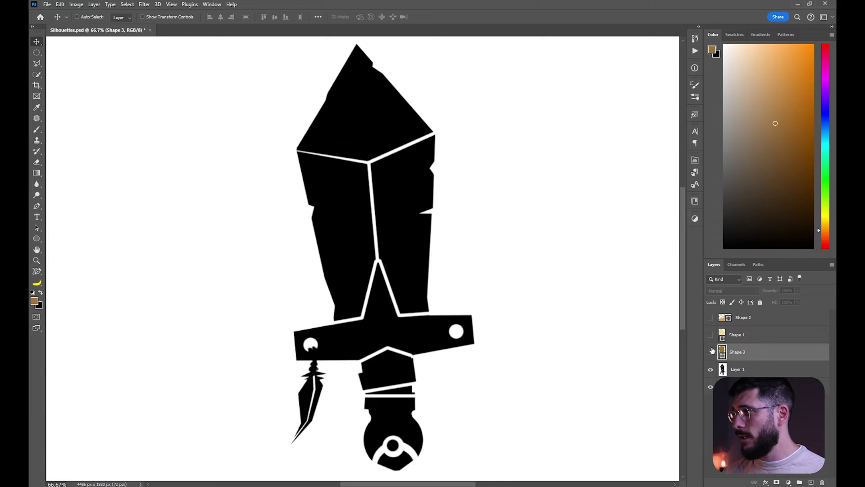
click(711, 350)
key(p)
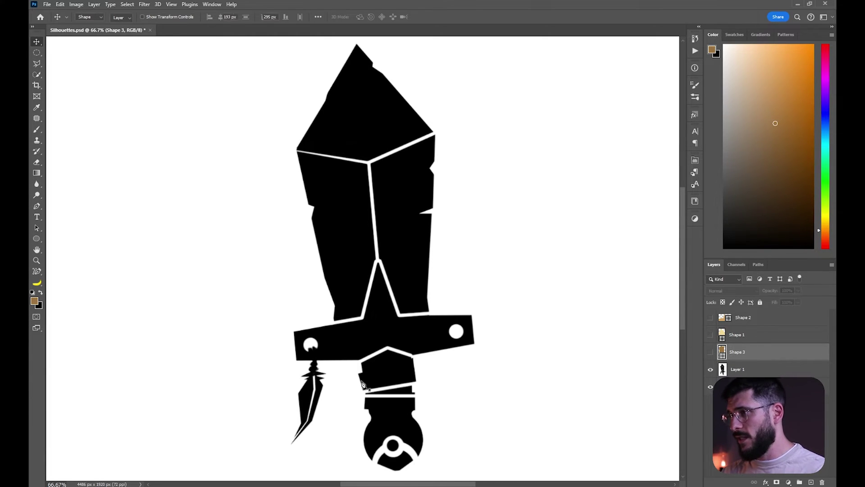
click(360, 375)
click(413, 360)
click(415, 382)
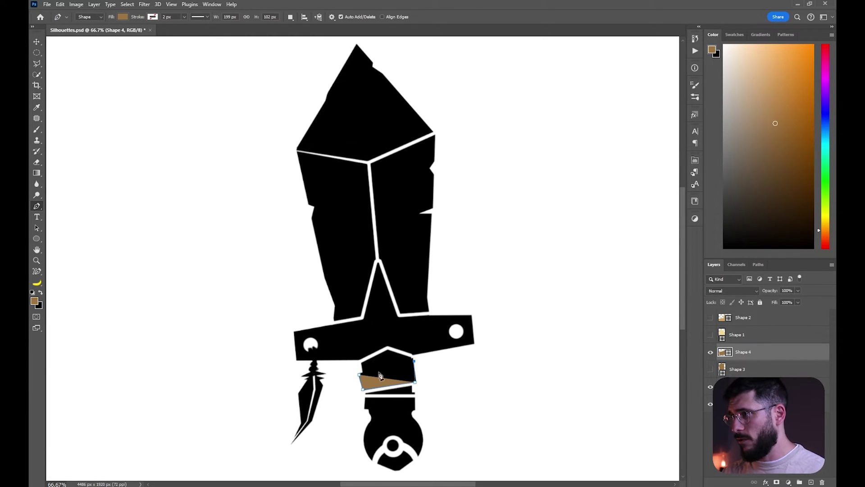
click(363, 388)
click(361, 375)
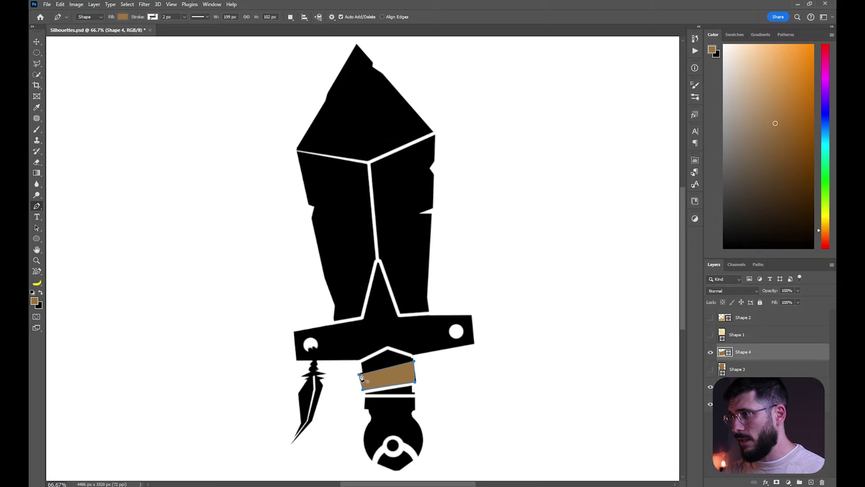
click(364, 397)
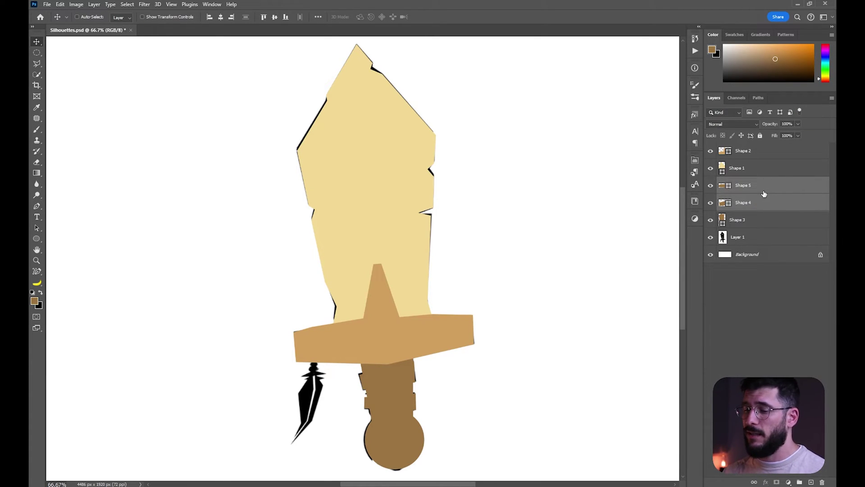
Step: Merge the two grip wrap shapes into one layer and fill them with a light greyish beige
key(ctrl+e)
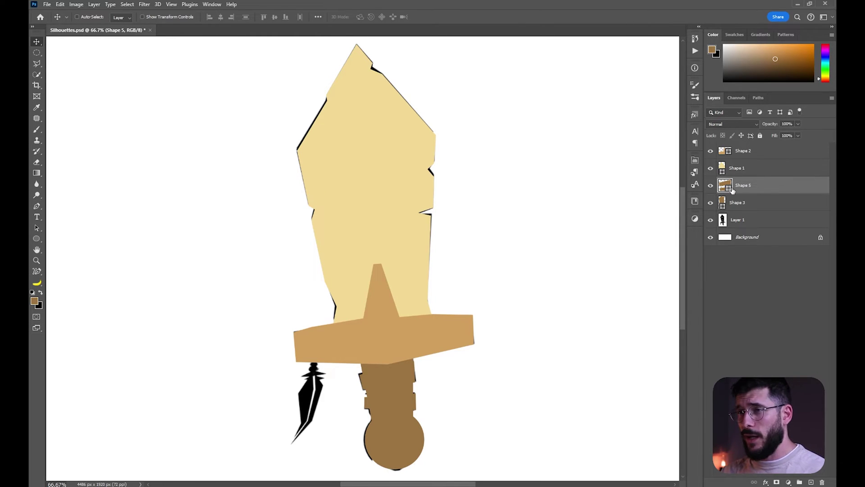
click(757, 46)
drag(757, 46, 750, 54)
key(alt+BackSpace)
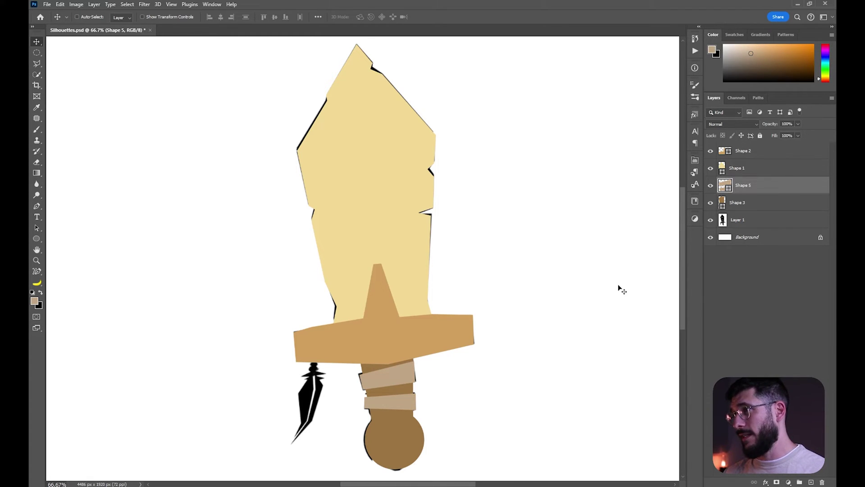
Step: Recolour the two grip wraps dark reddish brown
drag(745, 64, 759, 72)
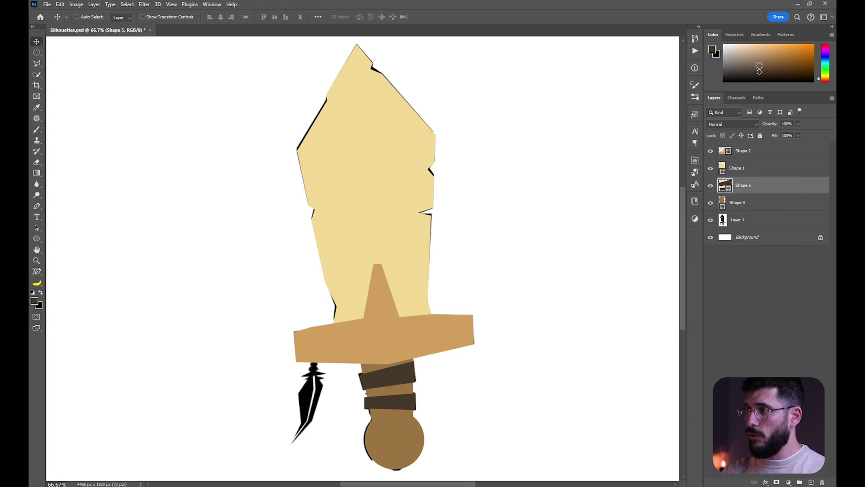
key(alt+BackSpace)
click(787, 59)
key(alt+BackSpace)
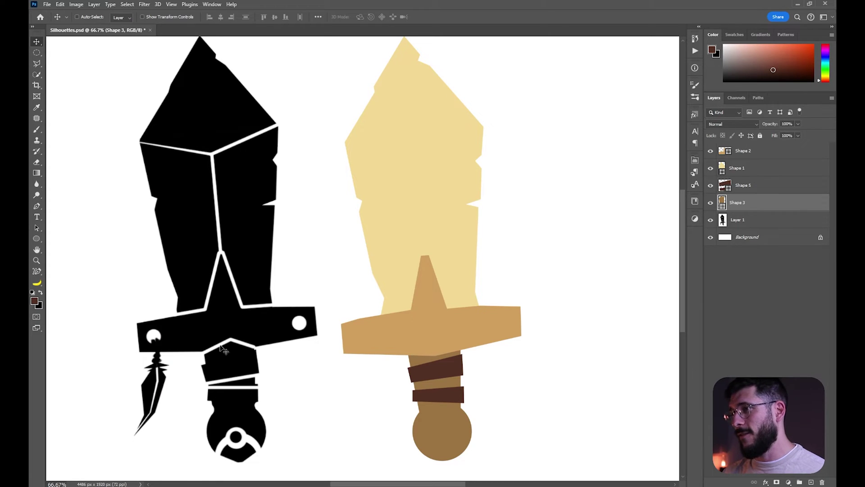
Step: Try stacking the wrap and grip layers above the crossguard and blade, and return them beneath the blade
shift+click(757, 191)
drag(757, 198, 762, 145)
key(a)
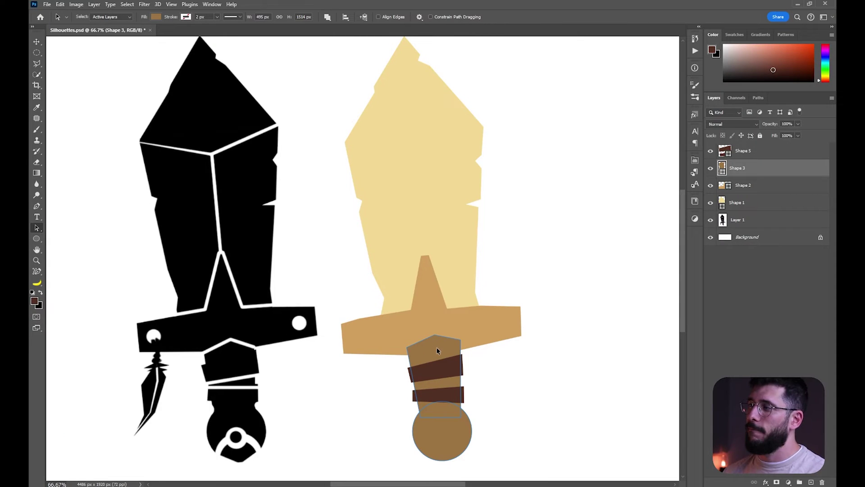
ctrl+click(769, 159)
drag(769, 158, 761, 218)
key(v)
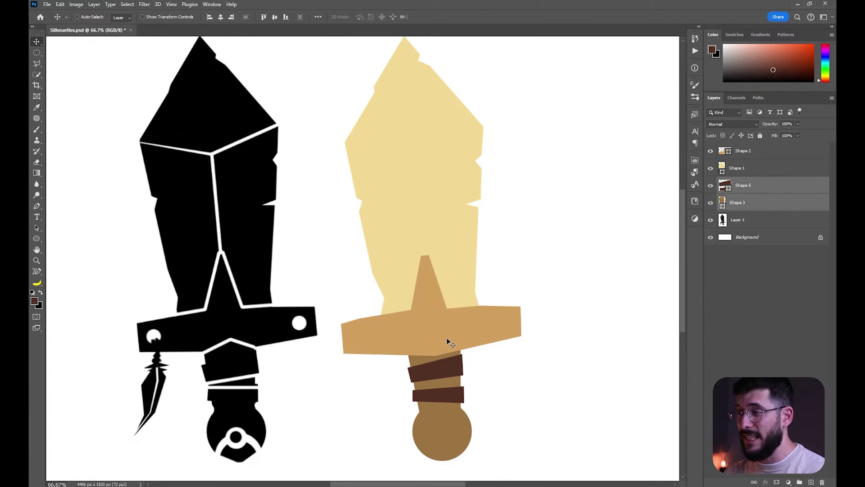
Step: Draw a closed Pen shape directly above the blade layer, covering the blade's right half from the tip to behind the crossguard
drag(453, 264, 494, 292)
ctrl+click(468, 231)
key(ctrl+shift+alt+n)
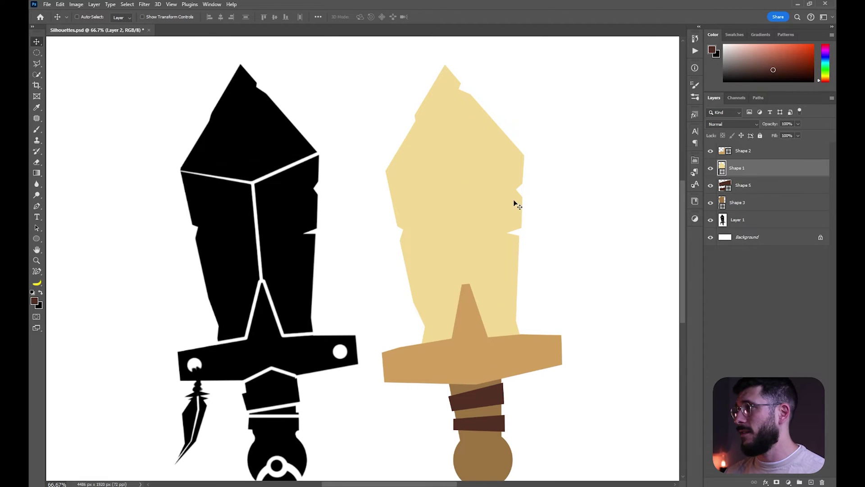
ctrl+click(454, 68)
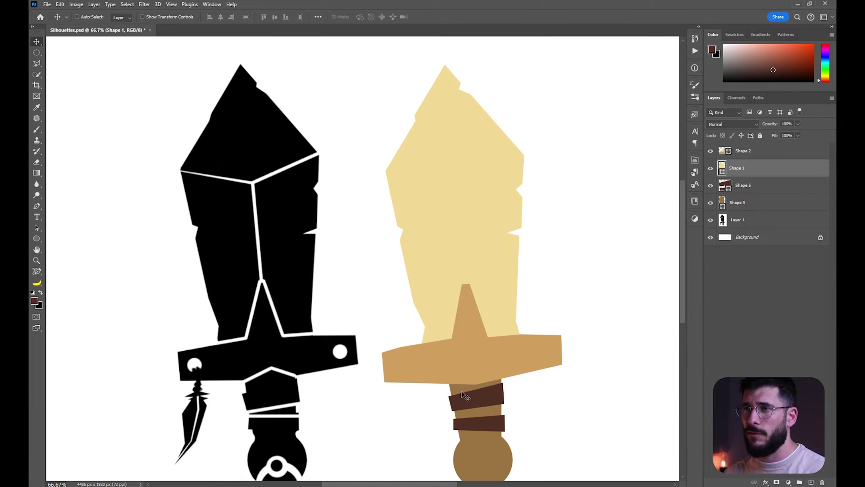
key(p)
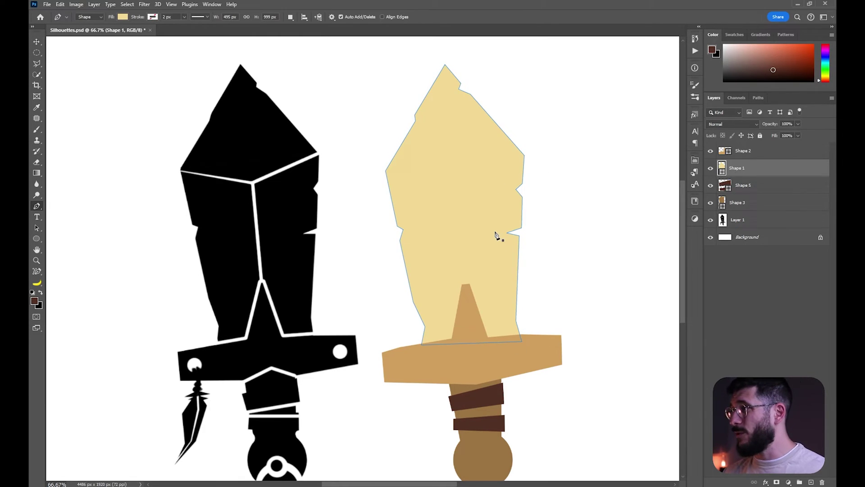
click(444, 57)
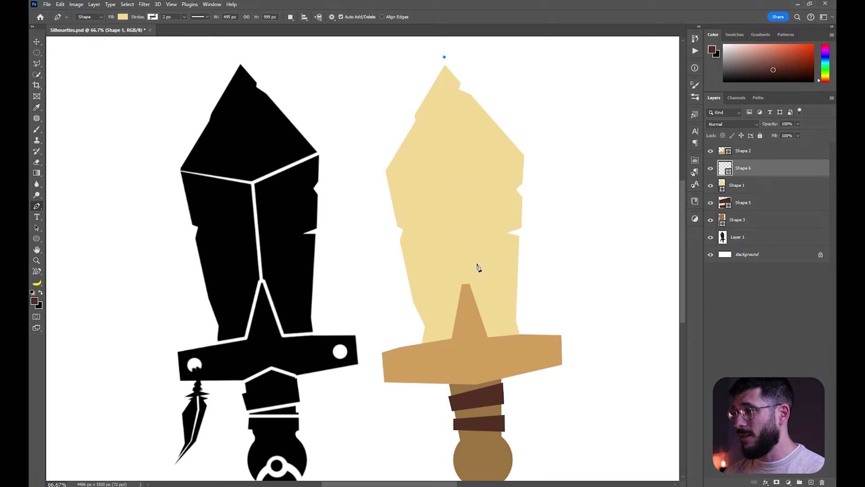
click(470, 330)
click(487, 357)
click(541, 341)
click(544, 145)
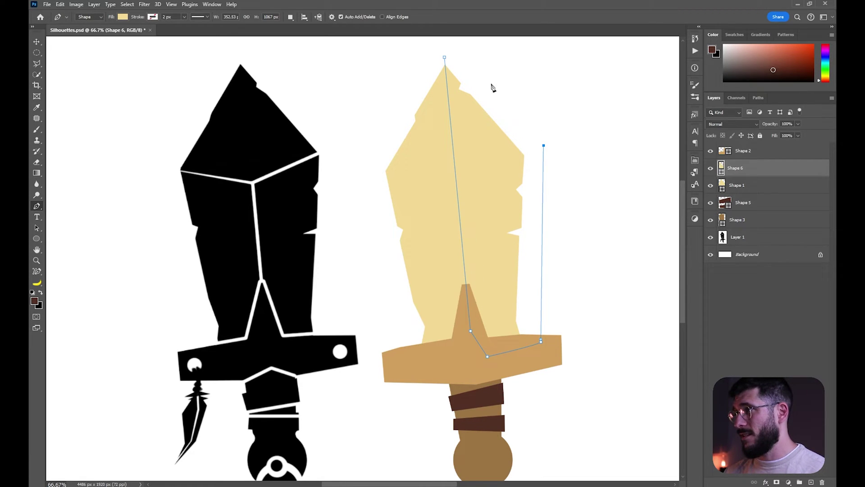
click(445, 57)
key(v)
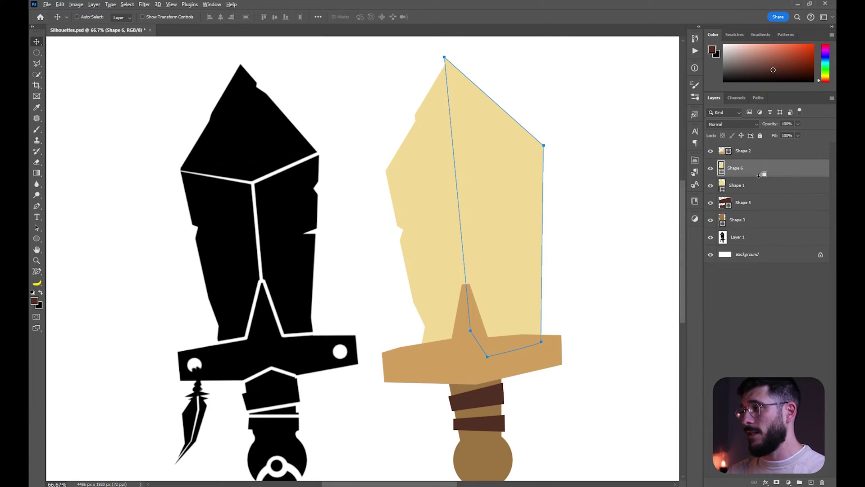
Step: Clip the new half-blade shape to the blade layer and fill it with tan dab684
alt+click(758, 175)
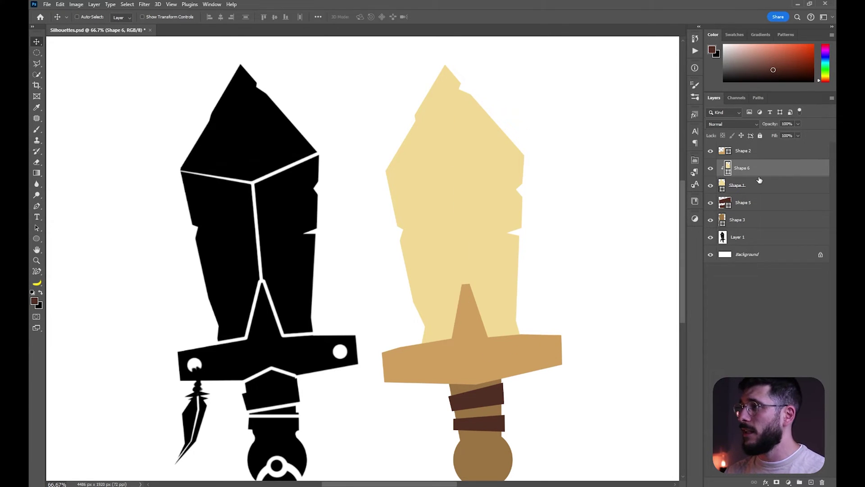
double_click(733, 168)
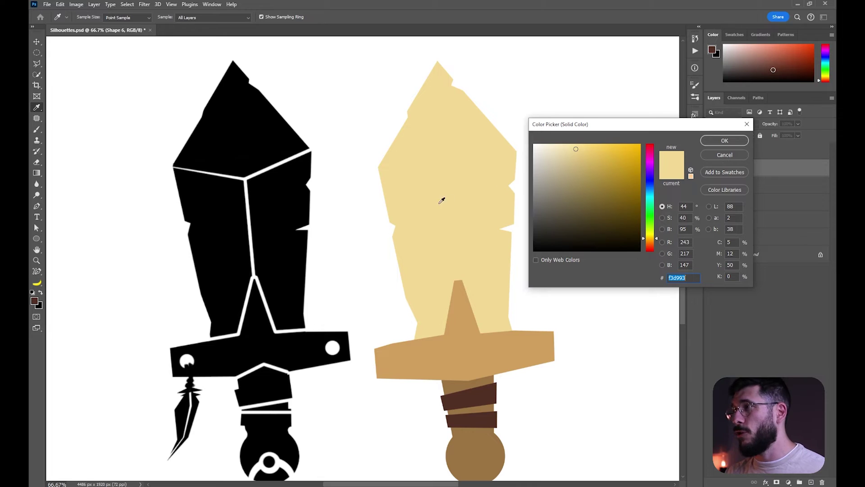
click(651, 240)
click(576, 159)
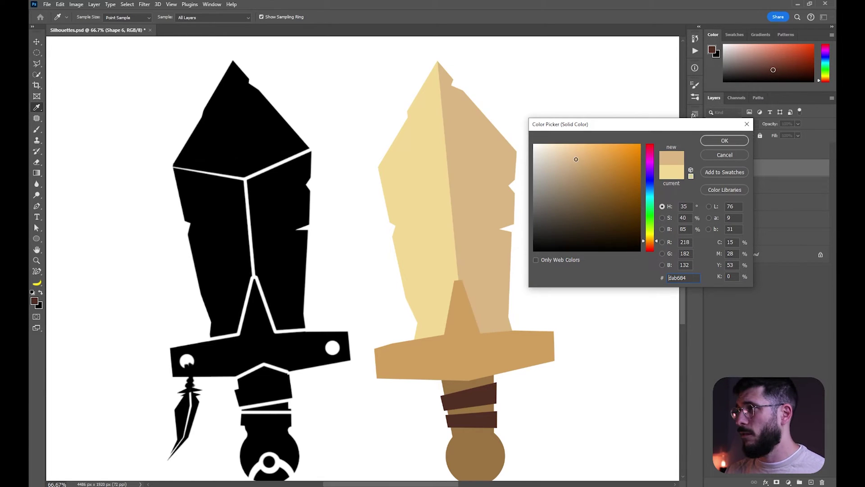
click(714, 142)
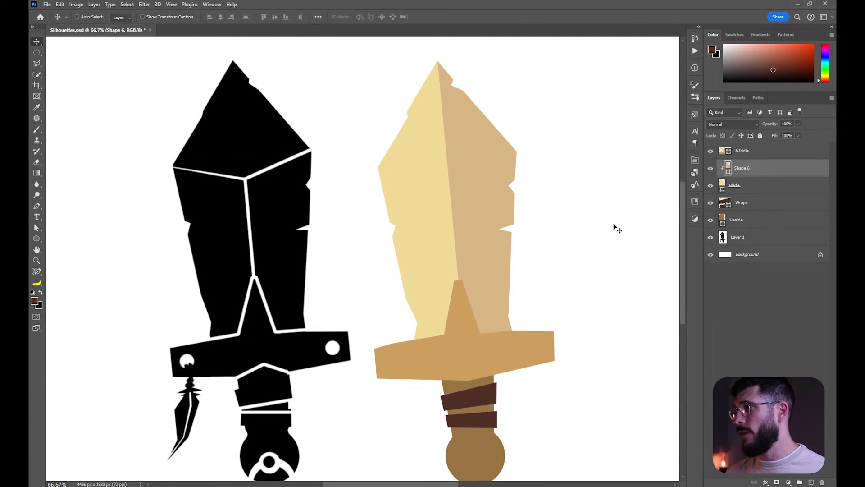
Step: Blunt the blade's pointed tip by adding an anchor point and shifting the outline there, and save the document
click(438, 64)
drag(438, 63, 443, 64)
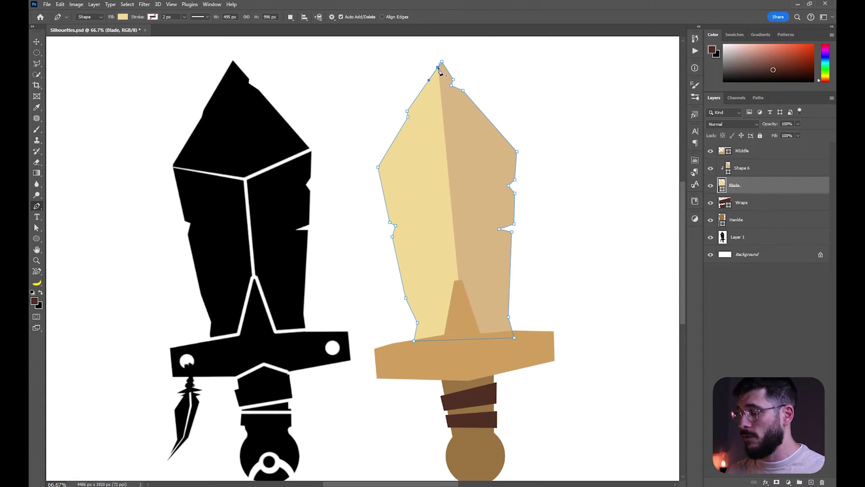
key(a)
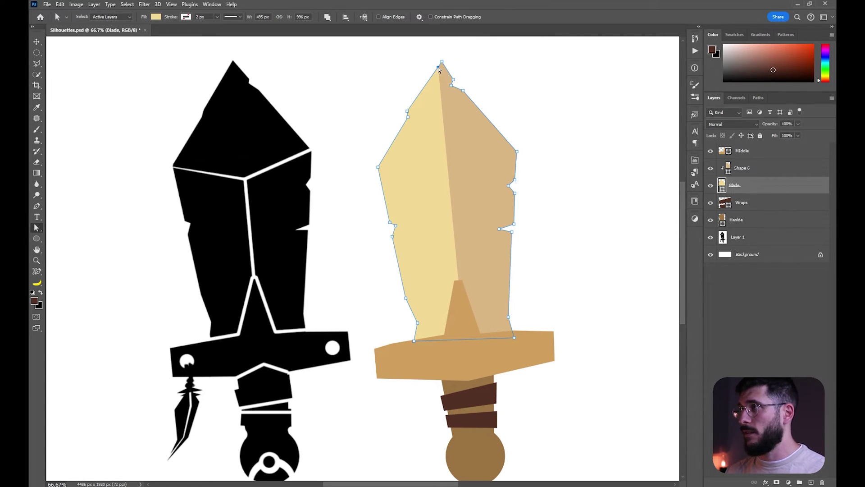
drag(439, 68, 435, 64)
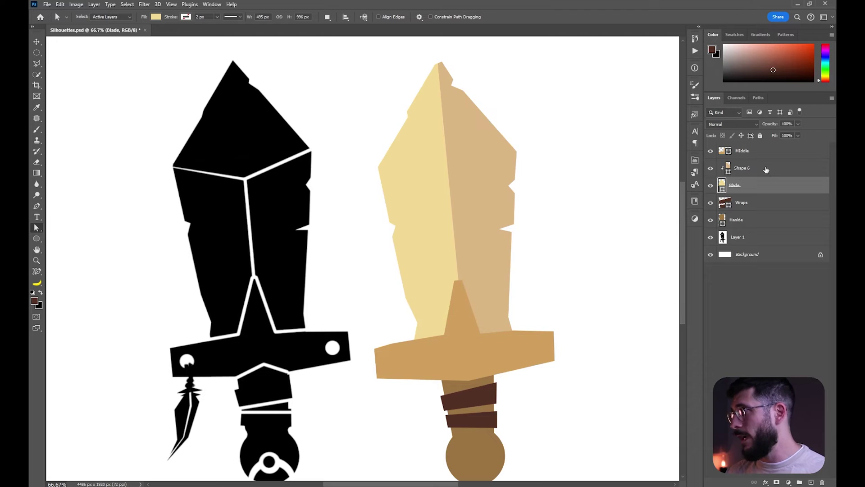
key(v)
ctrl+click(467, 195)
drag(499, 256, 495, 242)
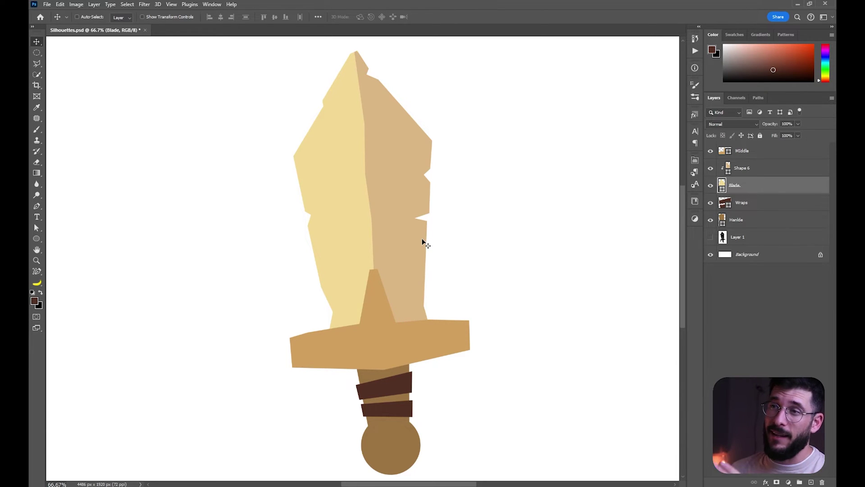
key(ctrl+s)
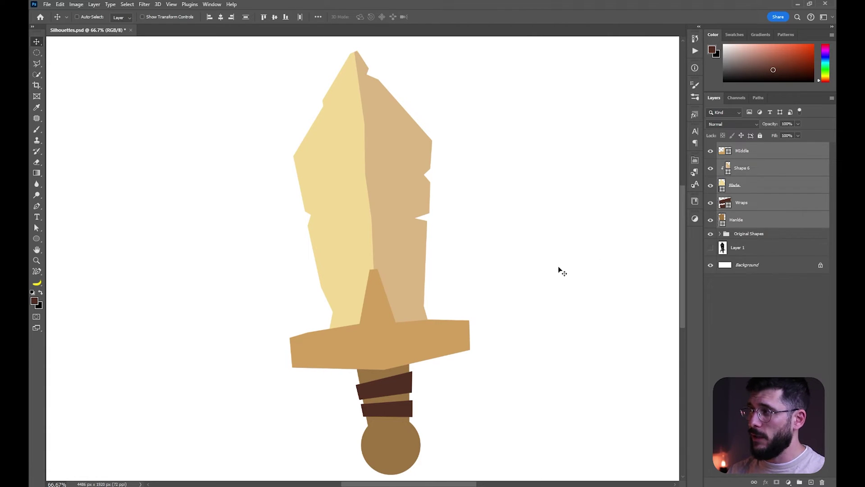
key(ctrl+t)
drag(289, 261, 307, 270)
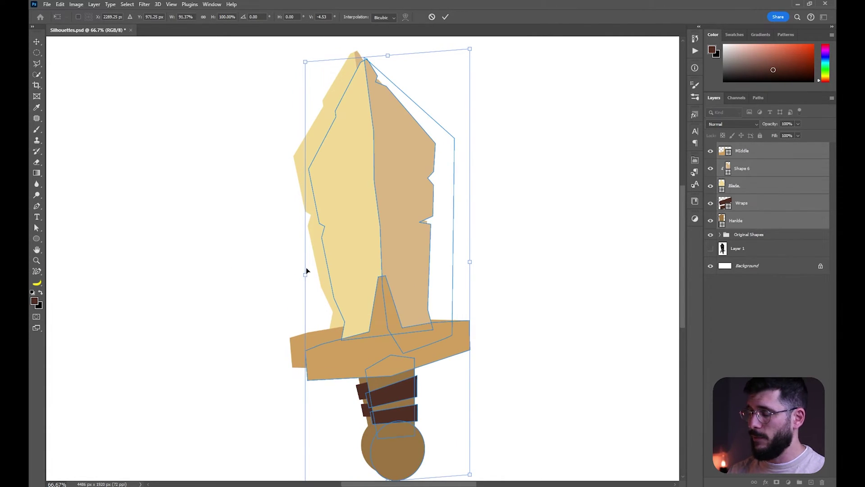
key(Escape)
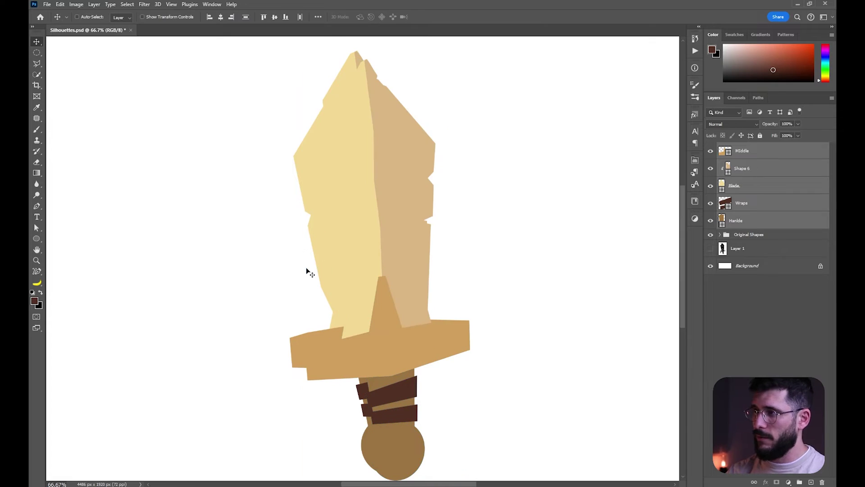
Step: Hide the Original Shapes group and skew the five sword layers horizontally by about -9° so the sword leans right
click(711, 235)
key(ctrl+t)
drag(380, 51, 448, 66)
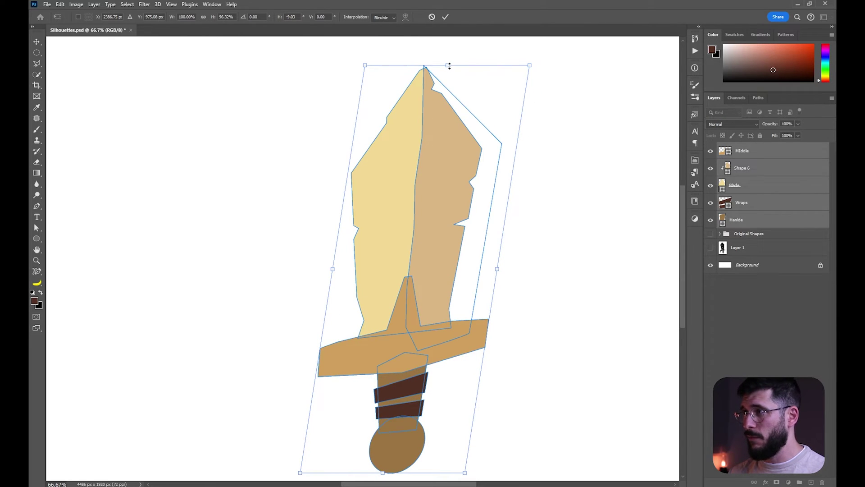
key(Return)
Step: Duplicate the Blade layer beneath itself as a lighter cream copy offset slightly to the left, forming a blade edge
ctrl+click(380, 152)
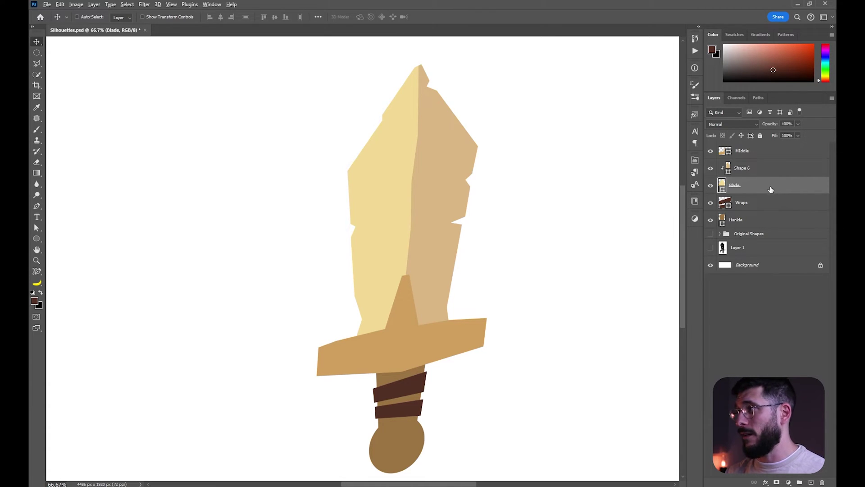
drag(774, 191, 769, 200)
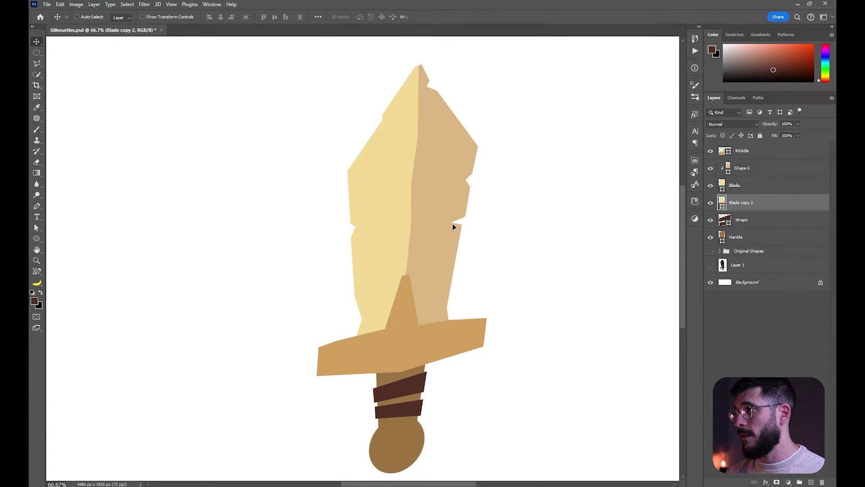
drag(453, 223, 442, 222)
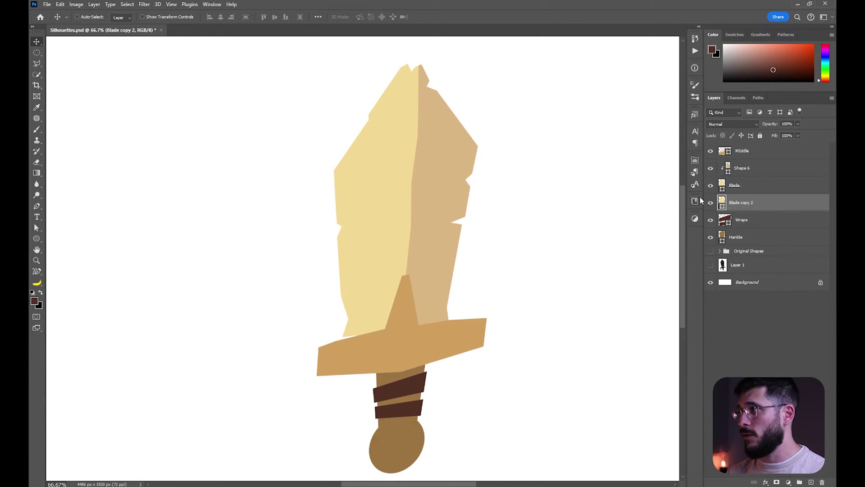
double_click(722, 204)
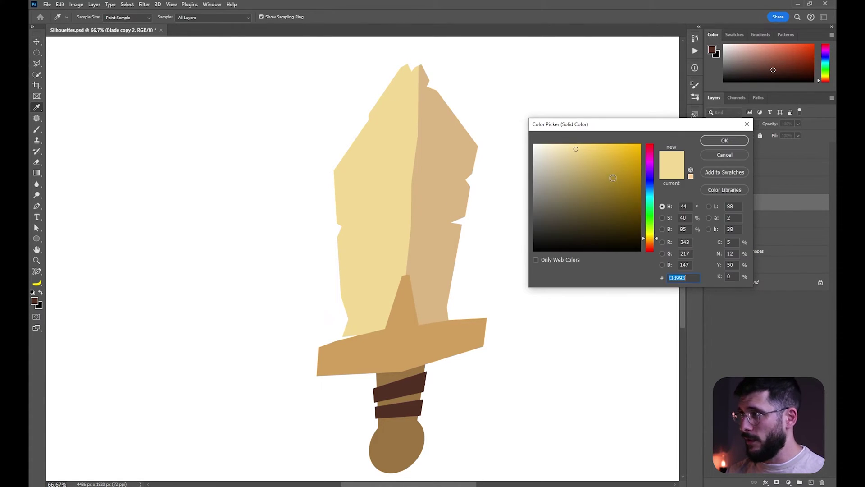
click(724, 141)
Step: Add and move anchor points at the blade copy's base and tip to close the gaps with the front blade
key(p)
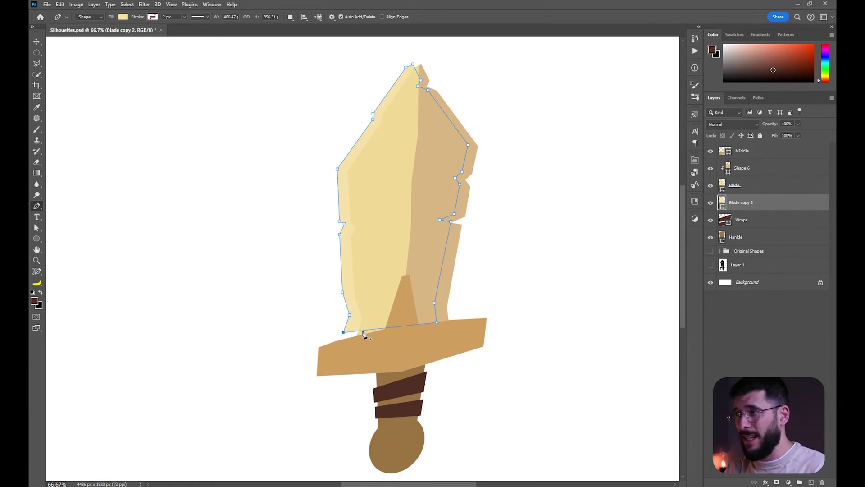
click(362, 331)
key(a)
drag(362, 331, 356, 336)
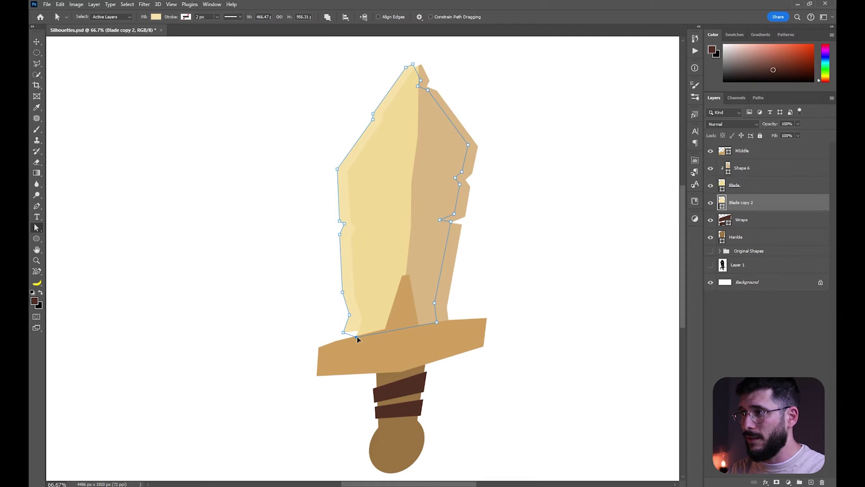
click(365, 351)
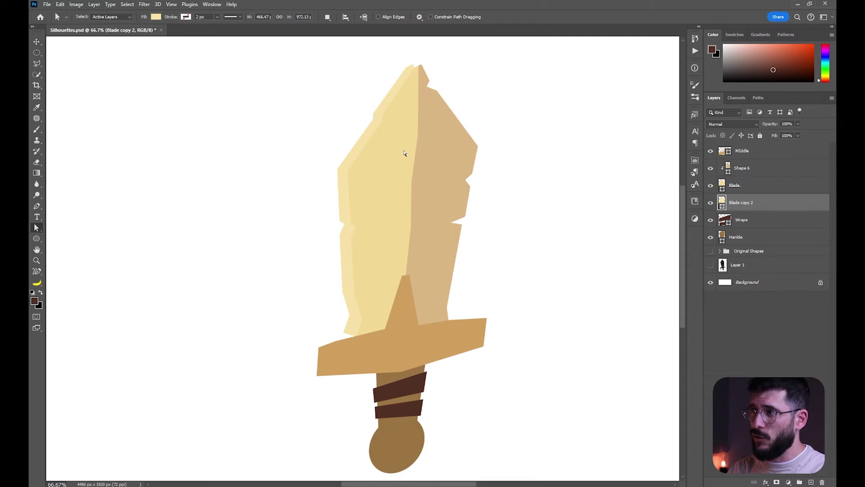
click(410, 76)
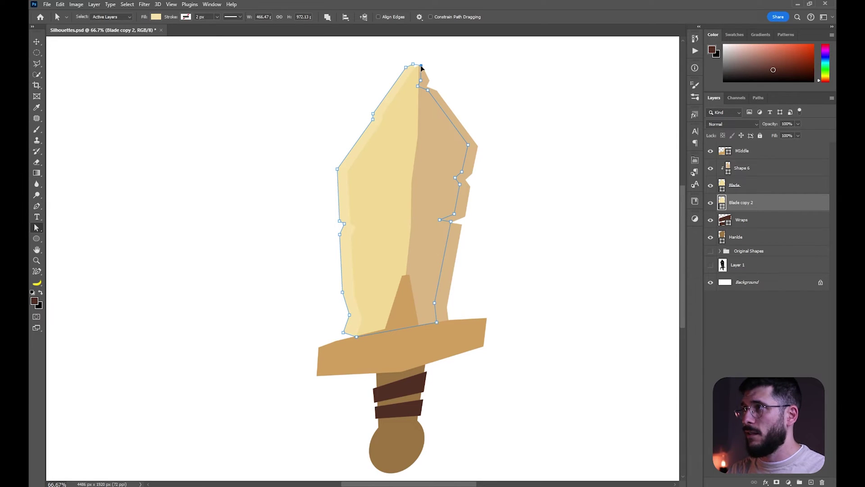
key(v)
Step: Change the front Blade shape's fill to a slightly darker, more muted yellow
click(737, 185)
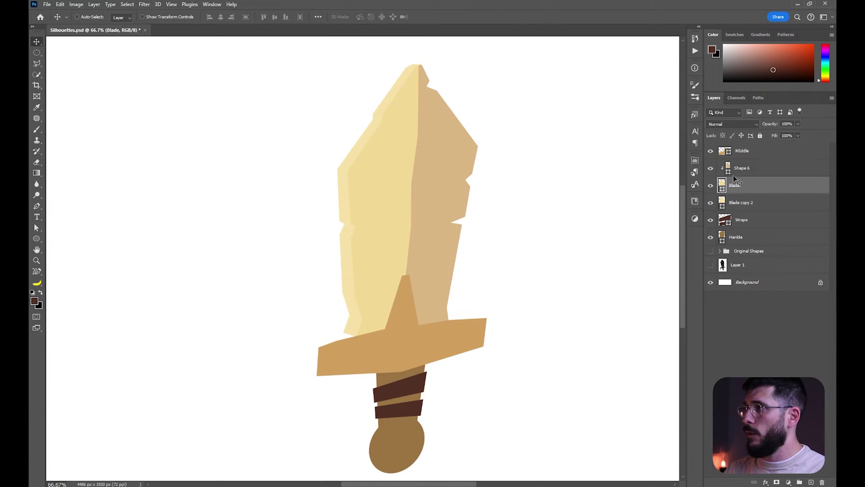
double_click(722, 186)
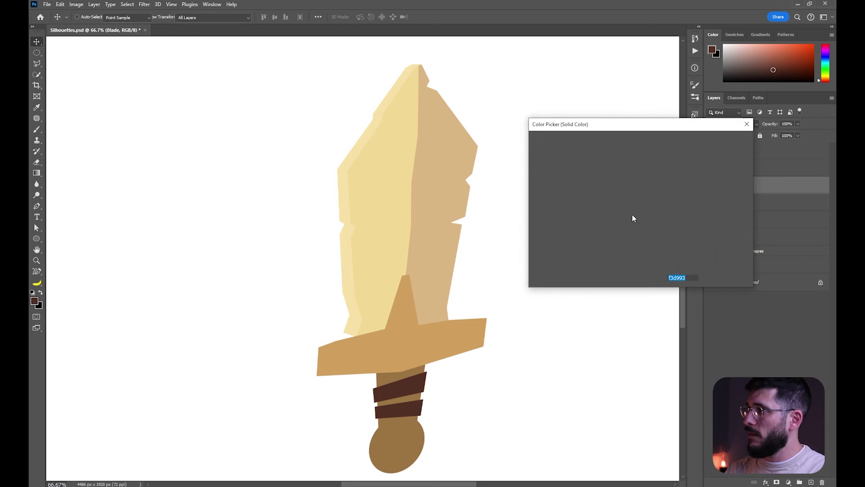
drag(592, 170, 578, 157)
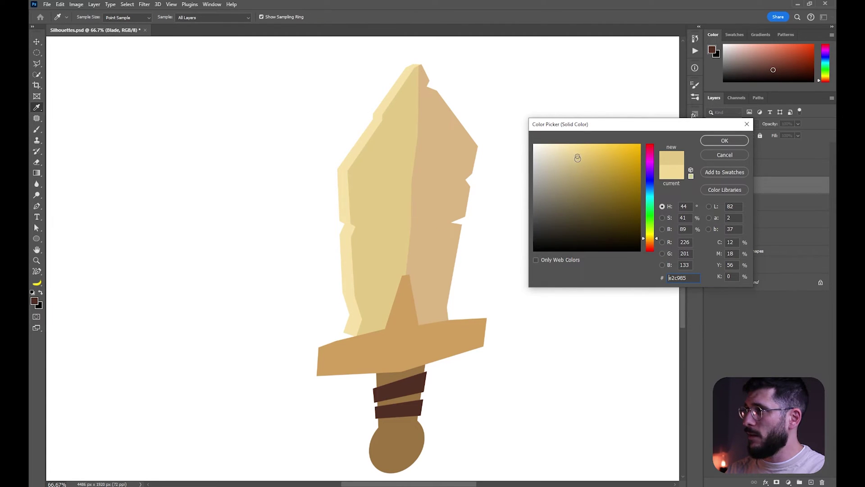
click(724, 141)
Step: Shift the crossguard slightly to the right across the blade
ctrl+click(426, 337)
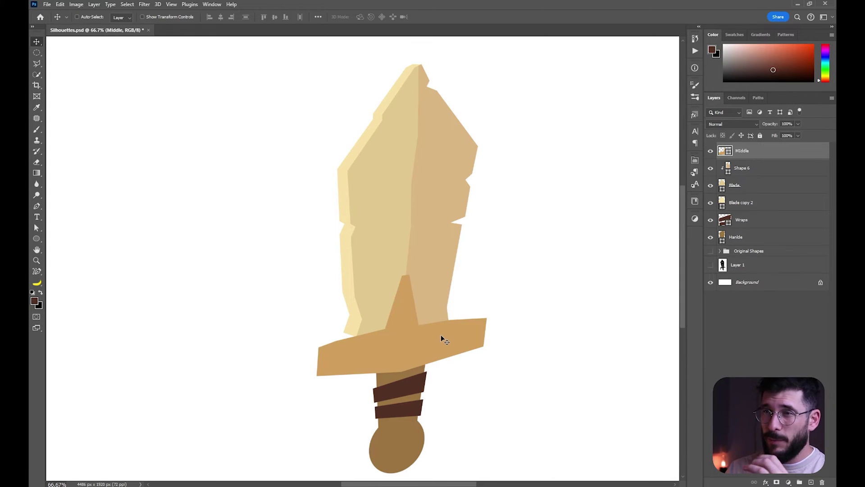
drag(443, 342, 453, 341)
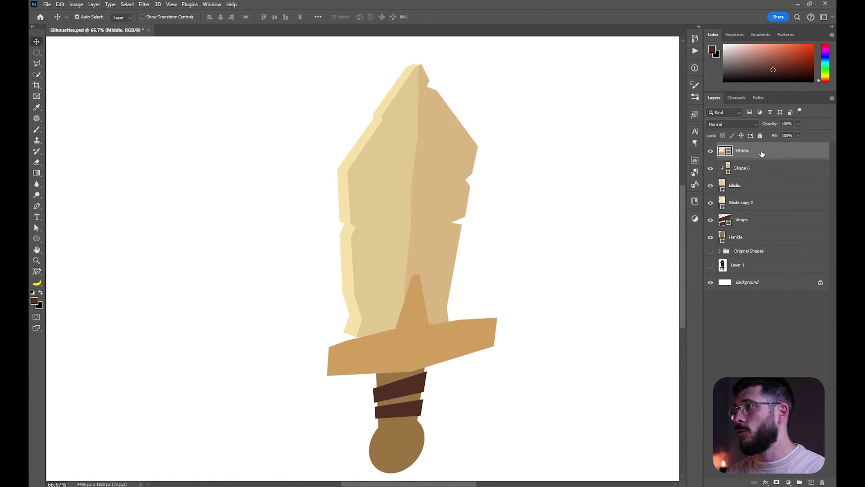
Step: Duplicate the Middle crossguard layer beneath itself, offset slightly to the left, and give the front crossguard a darker brown fill
key(ctrl+j)
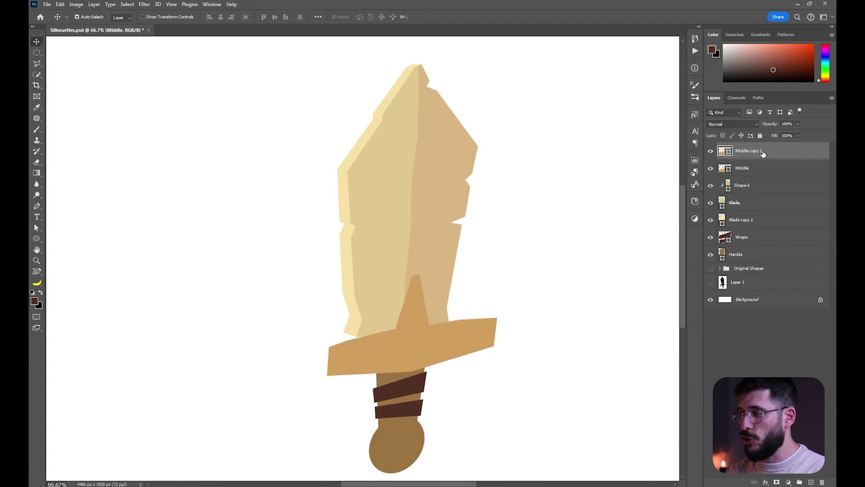
key(ctrl+z)
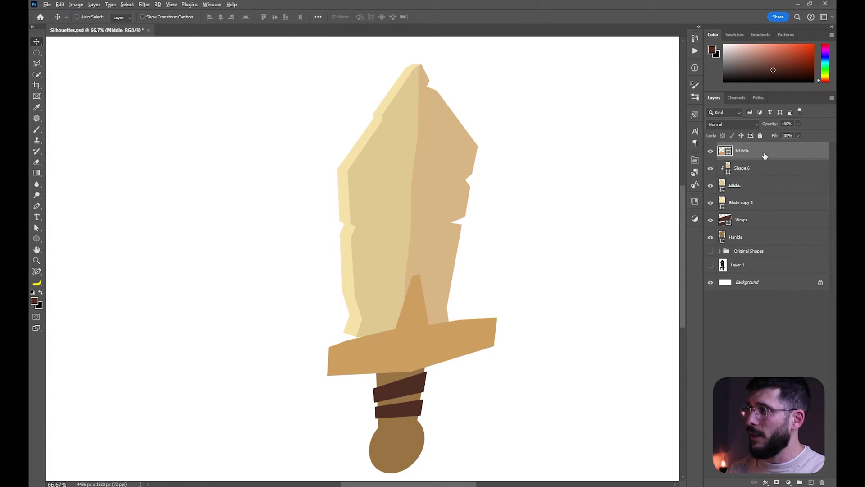
drag(764, 155, 765, 161)
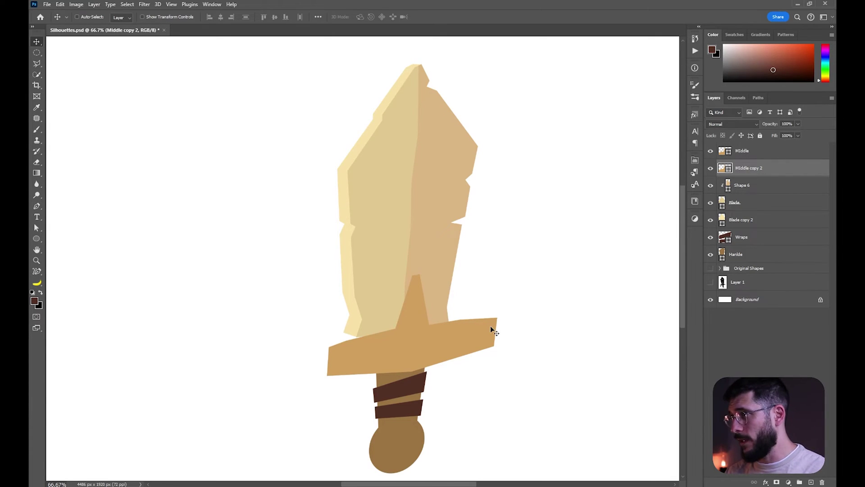
drag(491, 326, 482, 325)
double_click(723, 152)
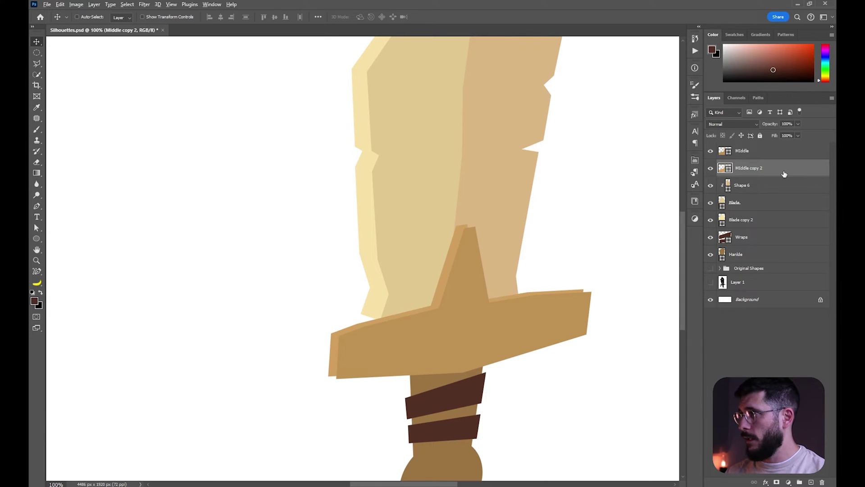
Step: Copy the rear crossguard layer below the blade layers, shift it further up and left, and lower its opacity to 48% as a guide
drag(784, 174, 772, 227)
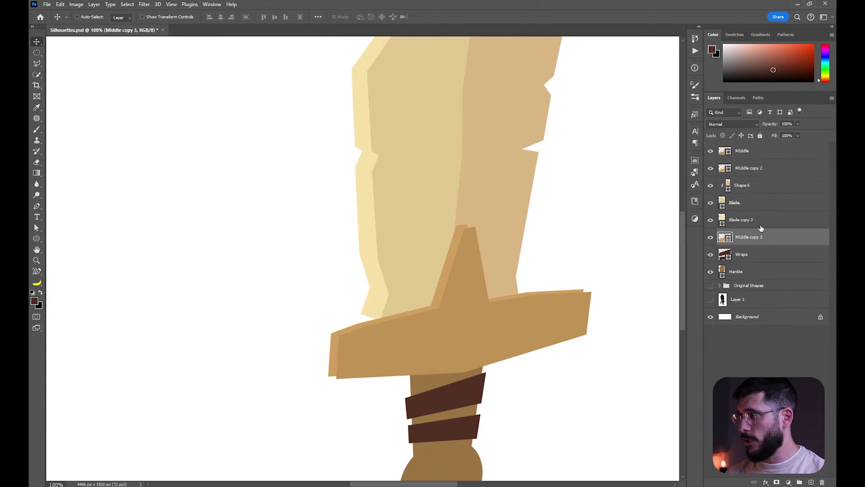
drag(488, 298, 457, 289)
drag(769, 124, 747, 127)
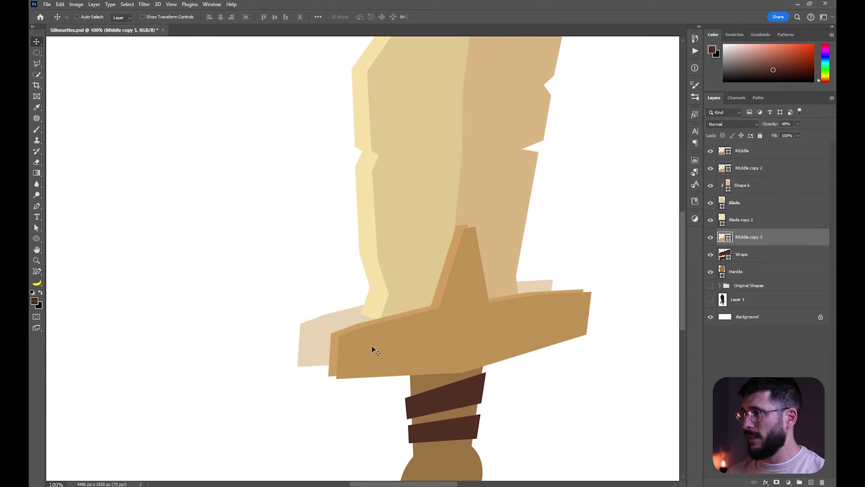
Step: Add and move anchor points on the rear crossguard copy so its left end reaches the translucent guide behind the blade
ctrl+click(335, 345)
key(a)
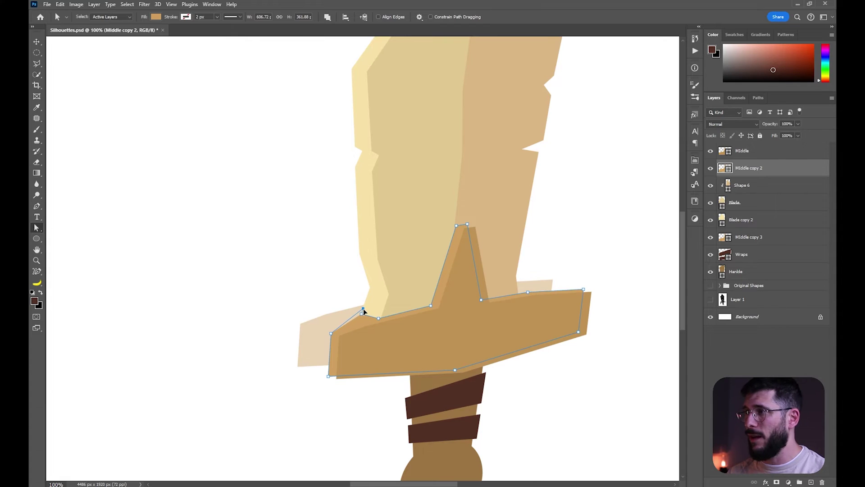
drag(363, 306, 364, 305)
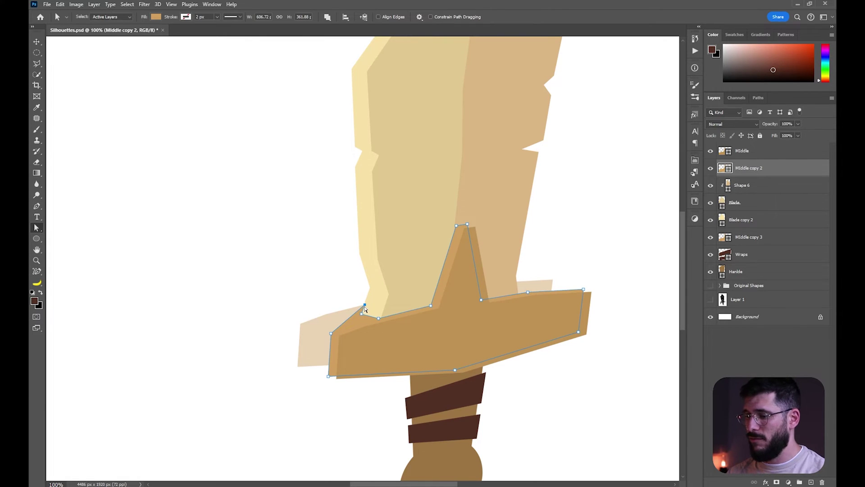
drag(331, 333, 301, 324)
key(p)
click(332, 315)
key(a)
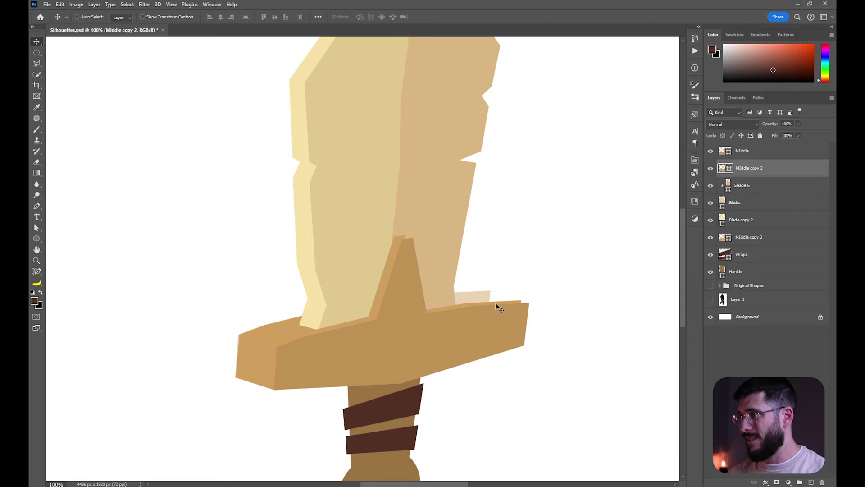
Step: Extend the rear crossguard copy's right end to the guide and add an anchor point at the spike tip to close the gap
key(a)
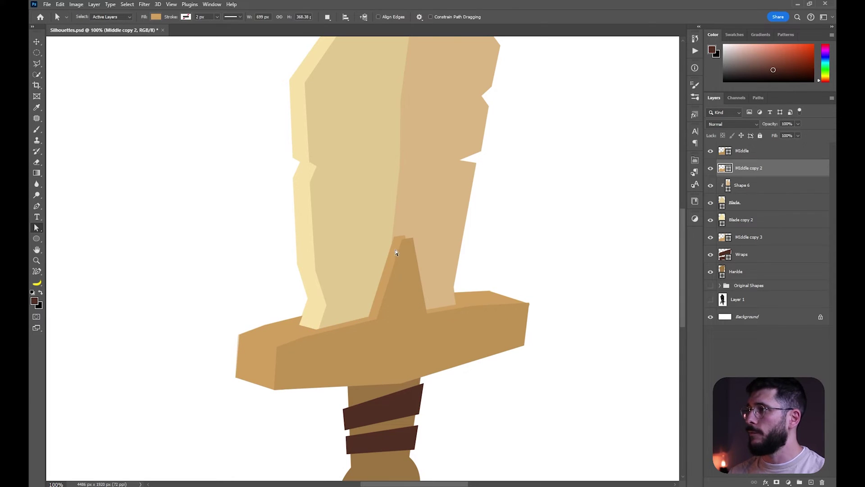
click(394, 248)
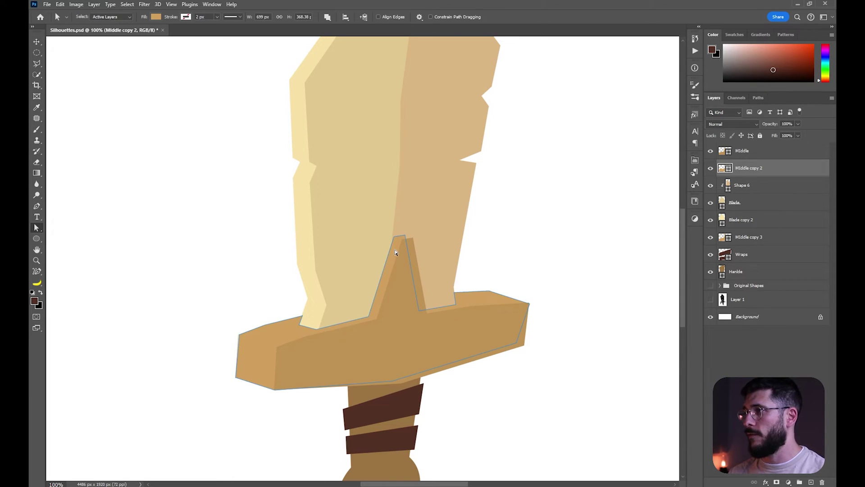
key(p)
click(406, 246)
key(a)
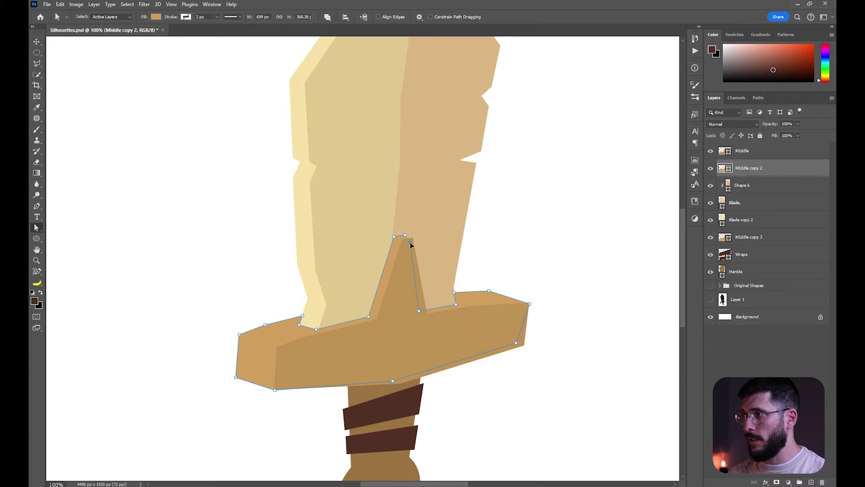
click(536, 235)
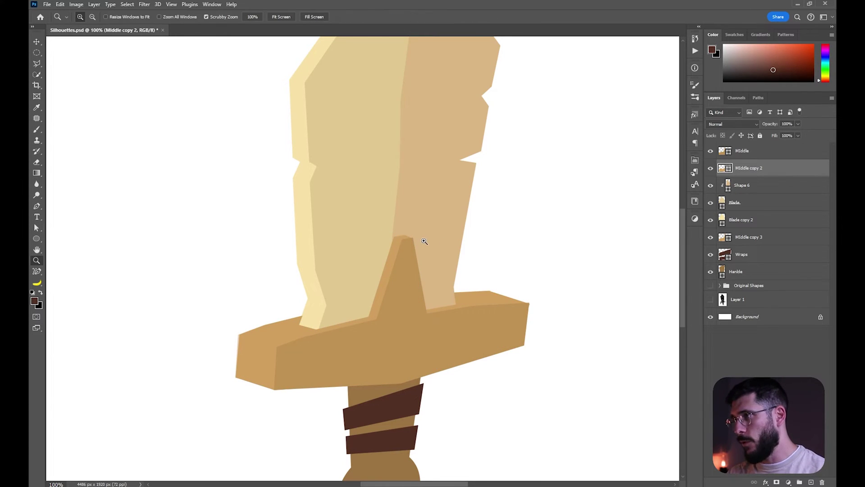
scroll(423, 239, up, 2)
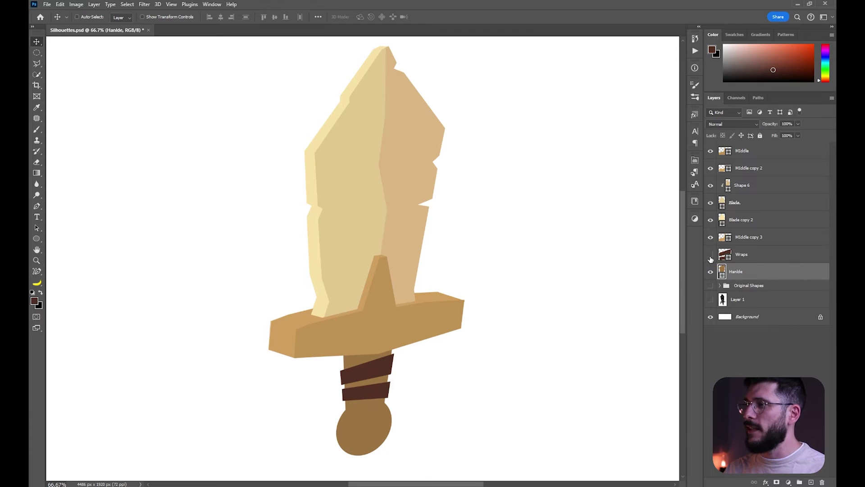
Step: Hide the Wraps layer and duplicate the handle beneath itself as a lighter brown copy offset to the left
click(711, 256)
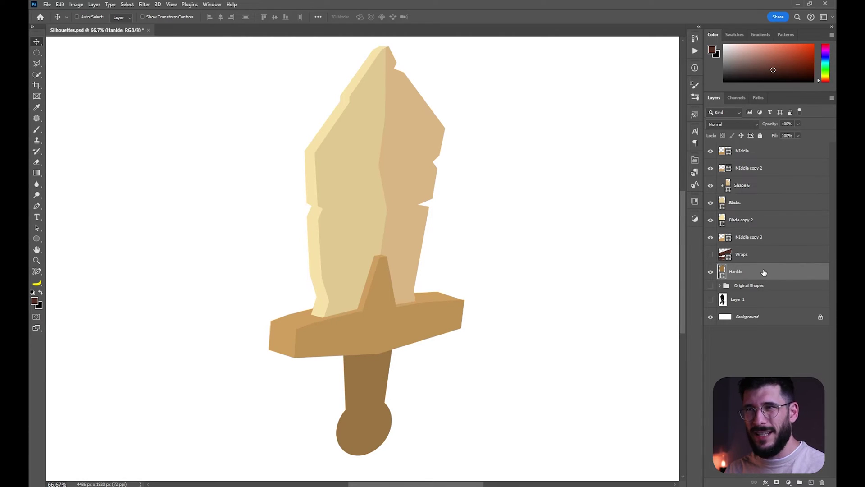
drag(406, 381, 371, 374)
key(a)
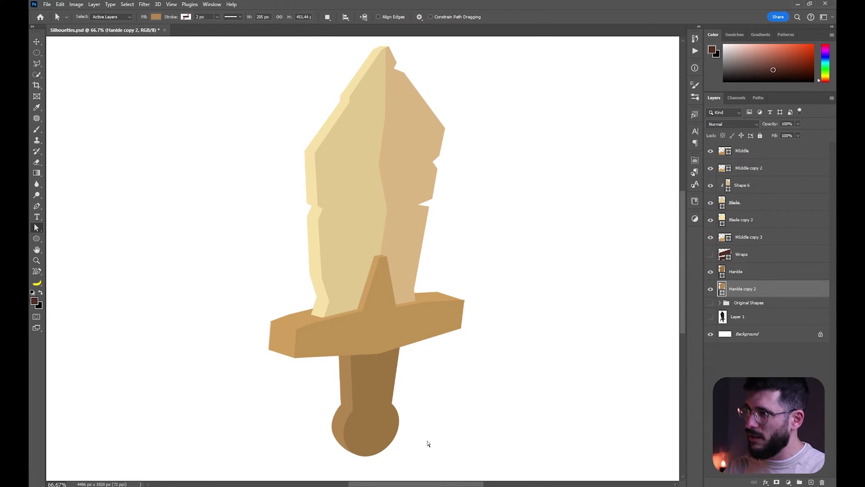
Step: Move both handle shapes together slightly upward beneath the crossguard
key(v)
drag(398, 383, 510, 401)
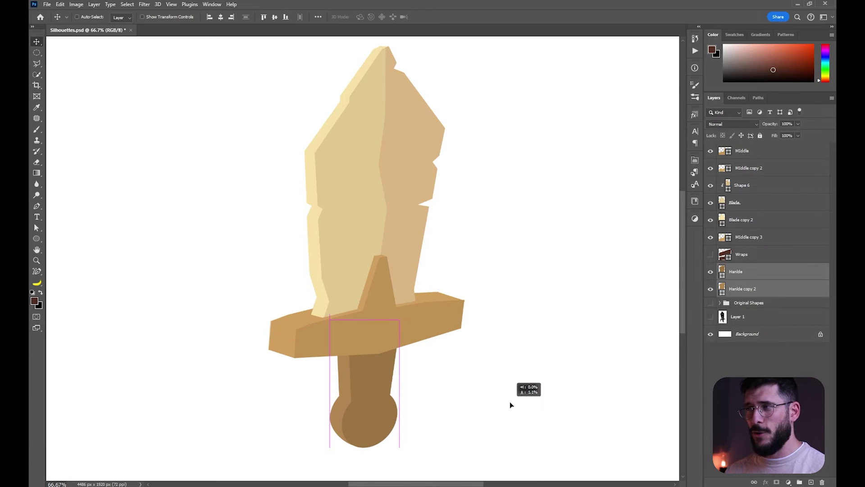
drag(509, 401, 509, 391)
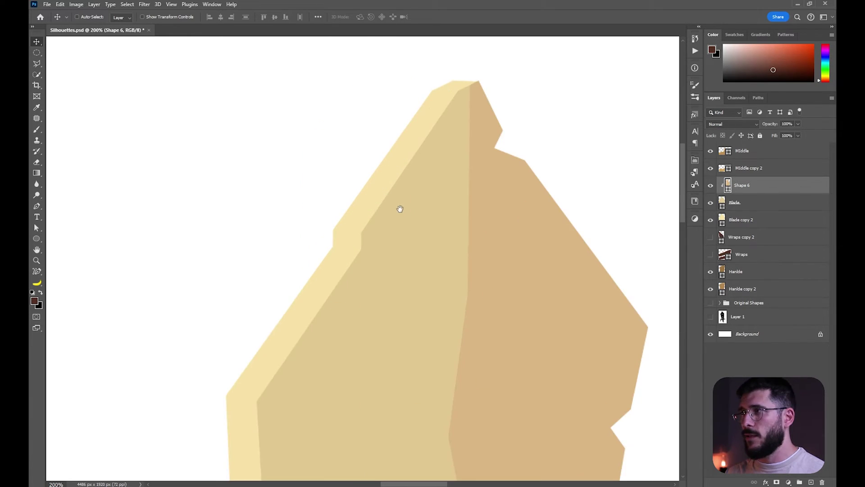
Step: Draw a thin Pen shape on a new layer above the rear blade copy, tracing the front blade's left edge from base to tip
scroll(397, 207, up, 2)
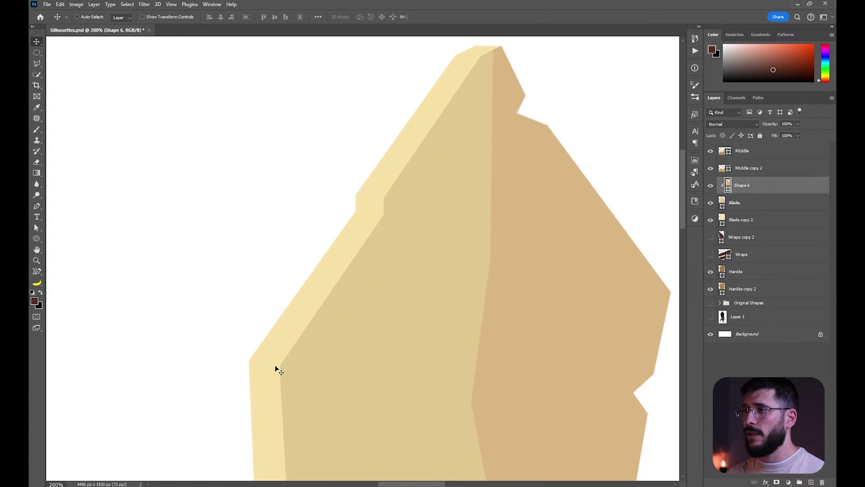
scroll(284, 379, down, 3)
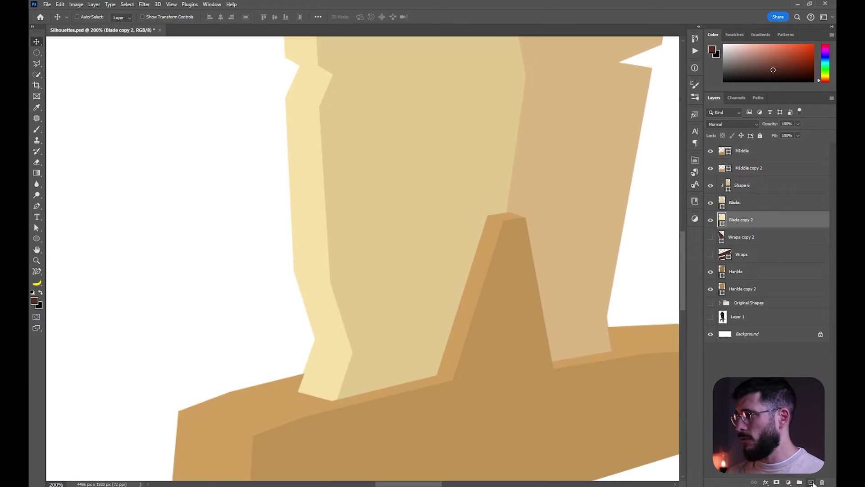
click(811, 481)
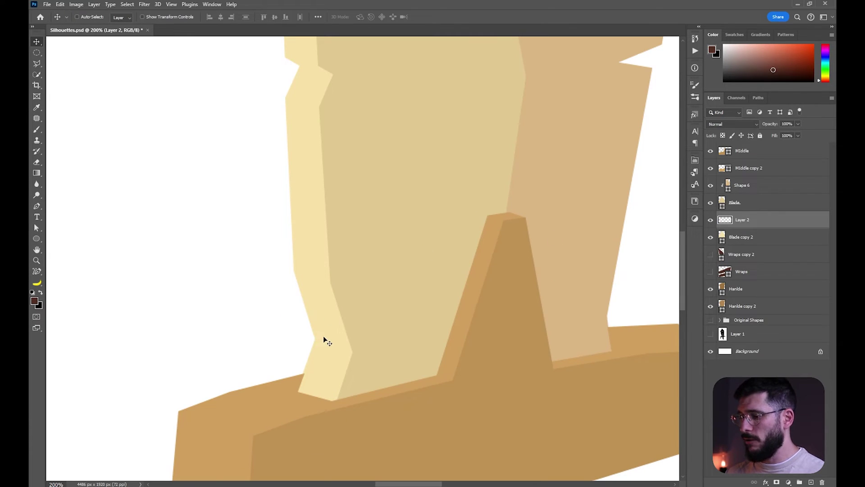
key(p)
click(329, 405)
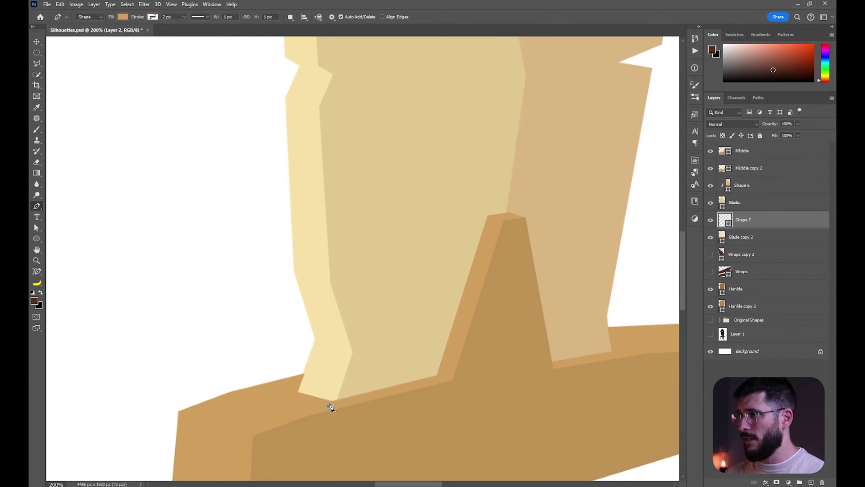
click(348, 354)
scroll(348, 367, up, 2)
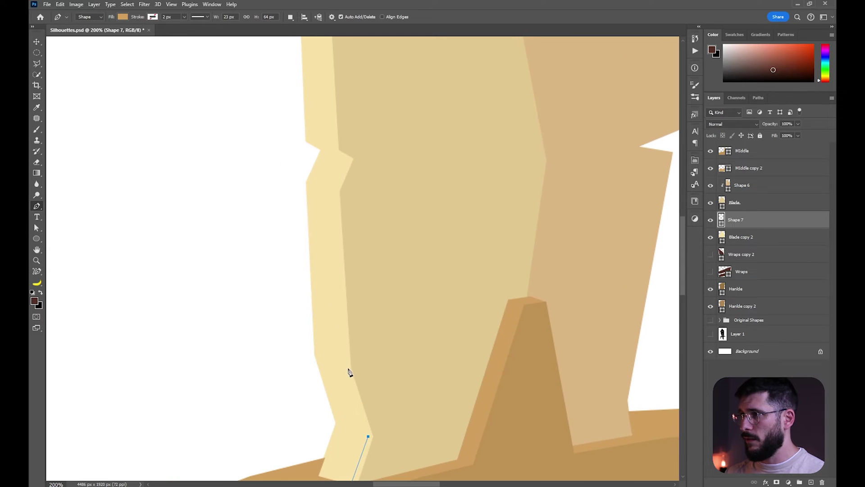
click(348, 366)
click(335, 190)
click(350, 160)
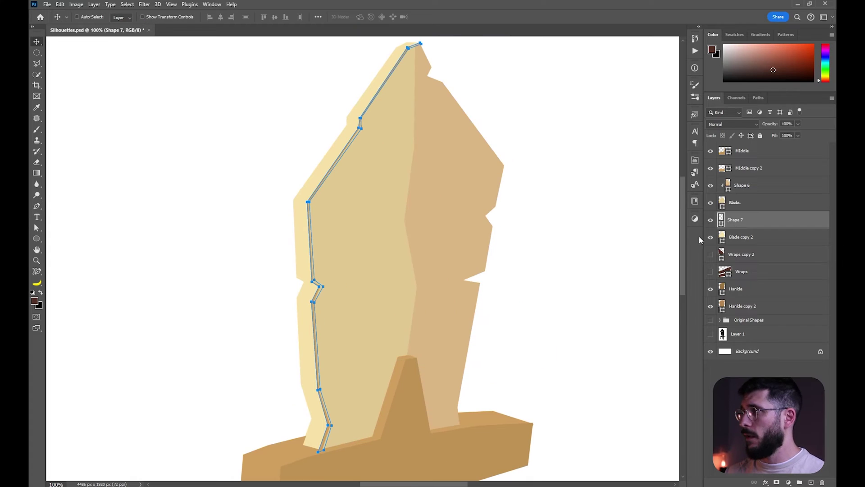
Step: Change the blade edge strip's fill to a pale cream highlight colour
double_click(722, 220)
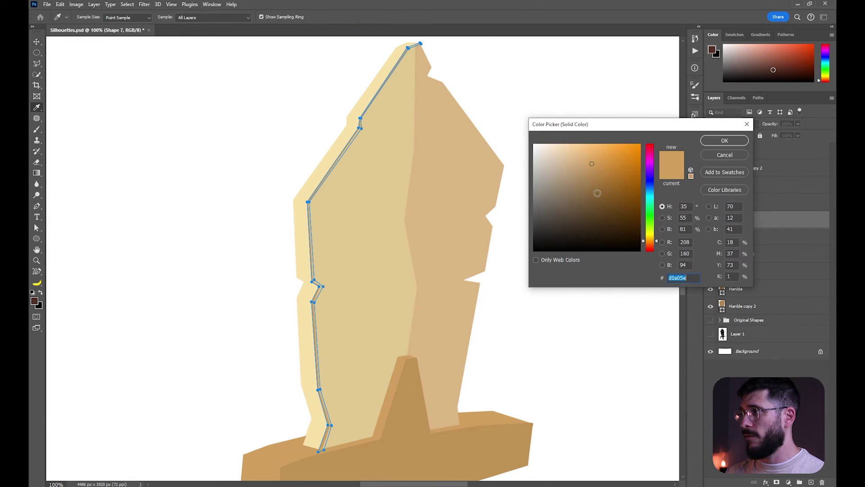
click(650, 242)
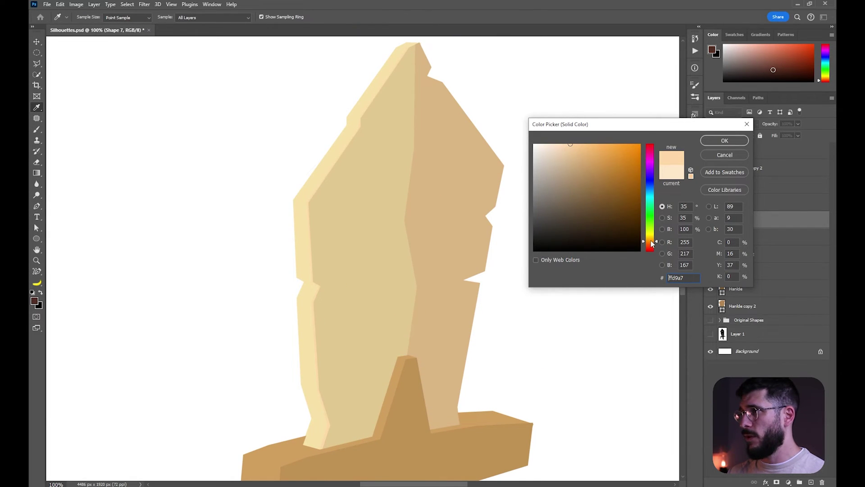
drag(651, 243, 651, 240)
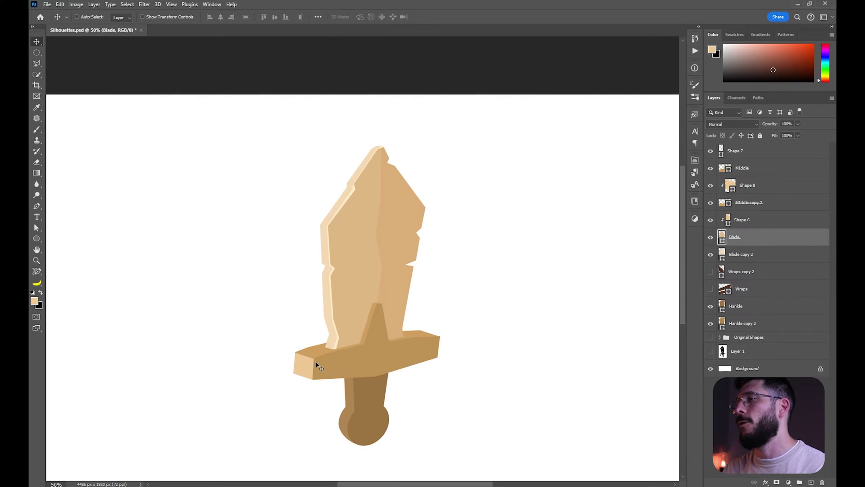
Step: Draw a thin pale peach highlight shape around the crossguard's front left corner and along its upper edge towards the spike
key(z)
click(318, 367)
click(320, 364)
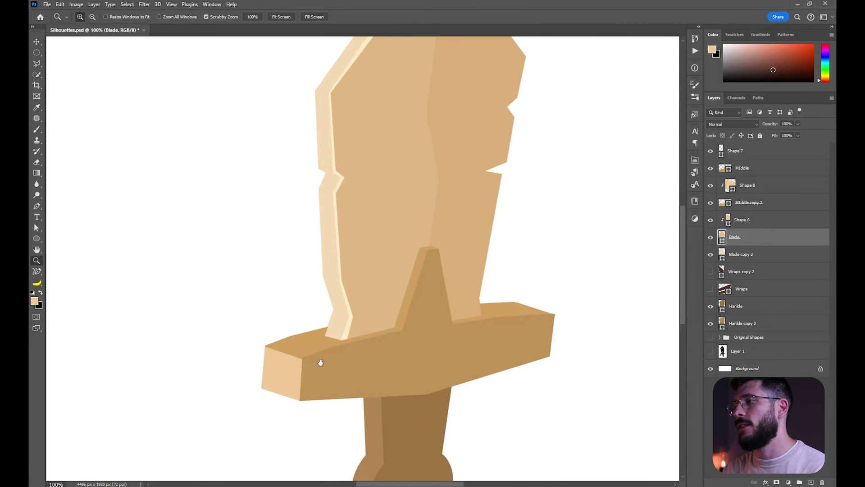
drag(320, 363, 299, 342)
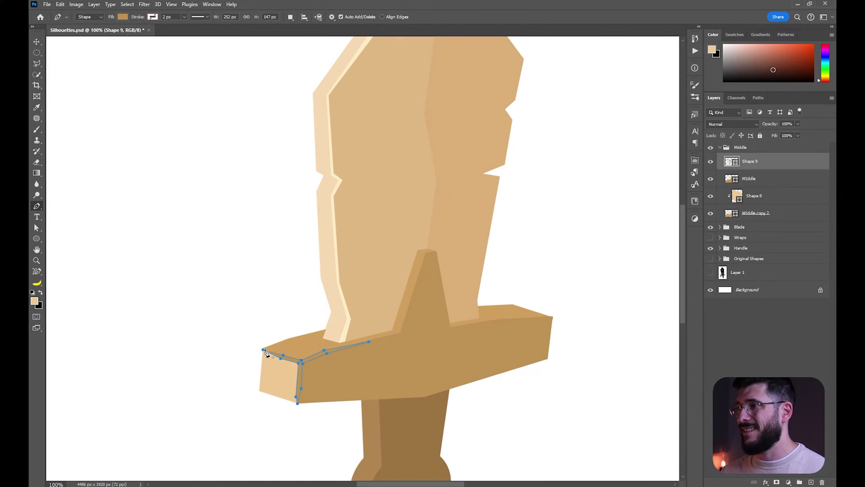
scroll(328, 375, down, 3)
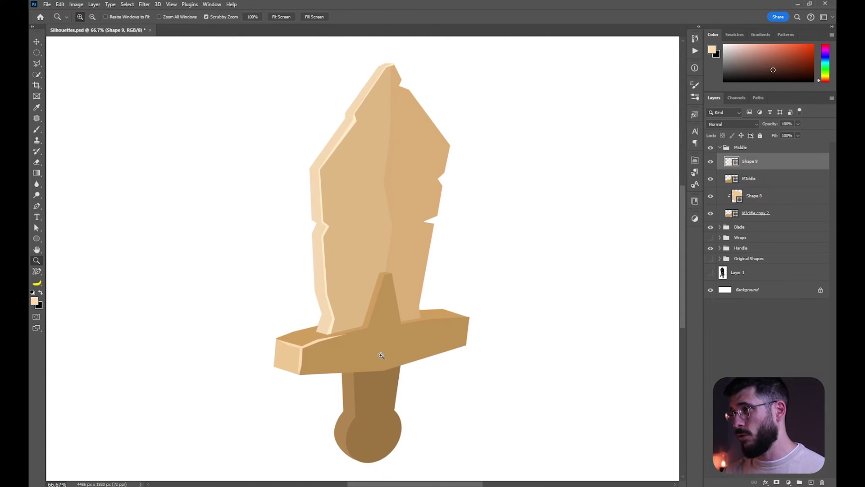
Step: Draw a matching thin highlight strip along the crossguard's upper front edge from the spike to the right corner
scroll(394, 388, down, 2)
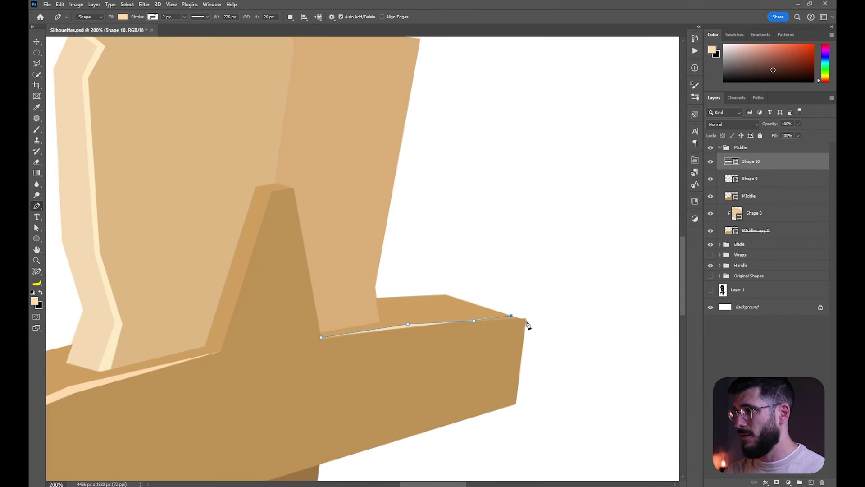
click(526, 320)
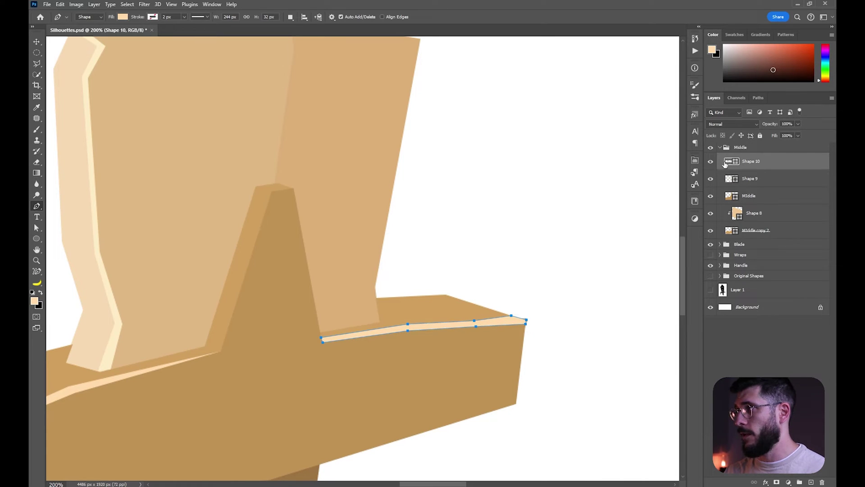
Step: Fill the right crossguard highlight strip with a slightly lighter tan based on a colour sampled from the crossguard front
drag(301, 362, 358, 318)
key(b)
alt+click(463, 318)
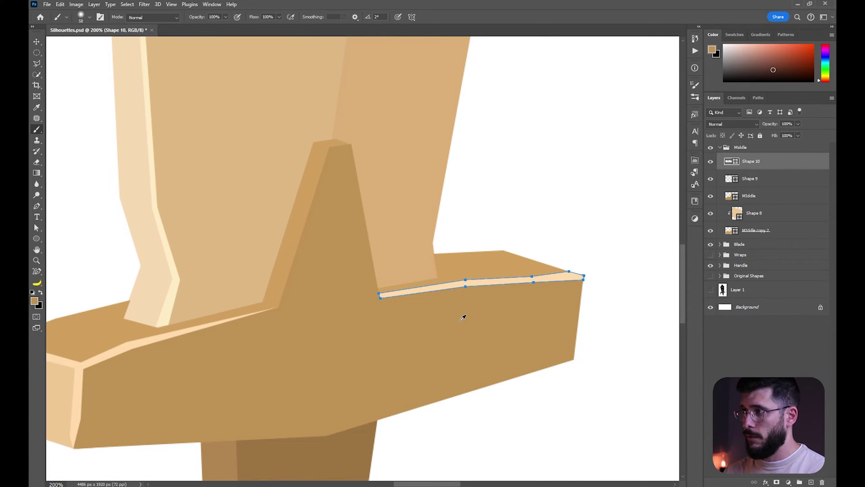
alt+shift+right_click(460, 320)
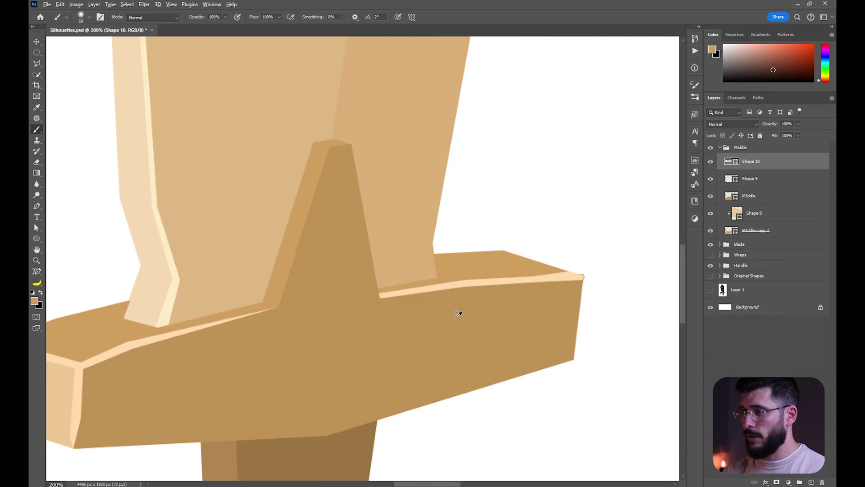
key(alt+BackSpace)
alt+shift+right_click(457, 319)
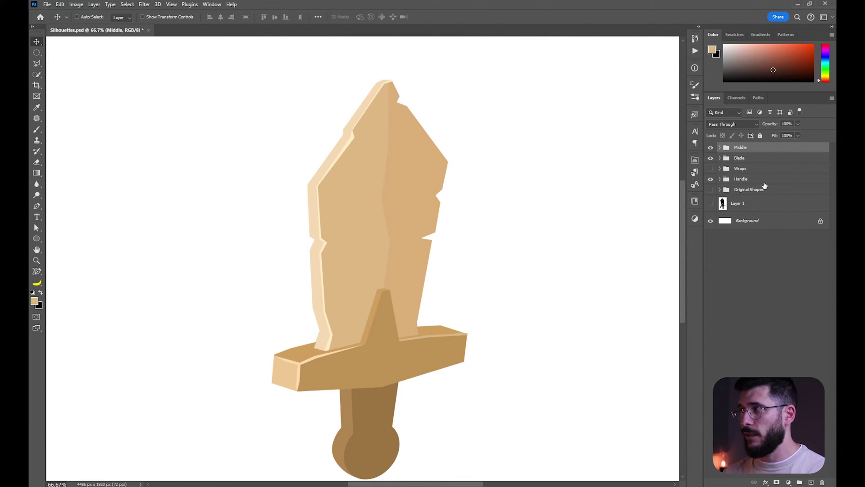
Step: Rotate the Middle, Blade, Wraps and Handle groups together slightly counterclockwise with a small horizontal skew, and move the sword into place
shift+click(764, 180)
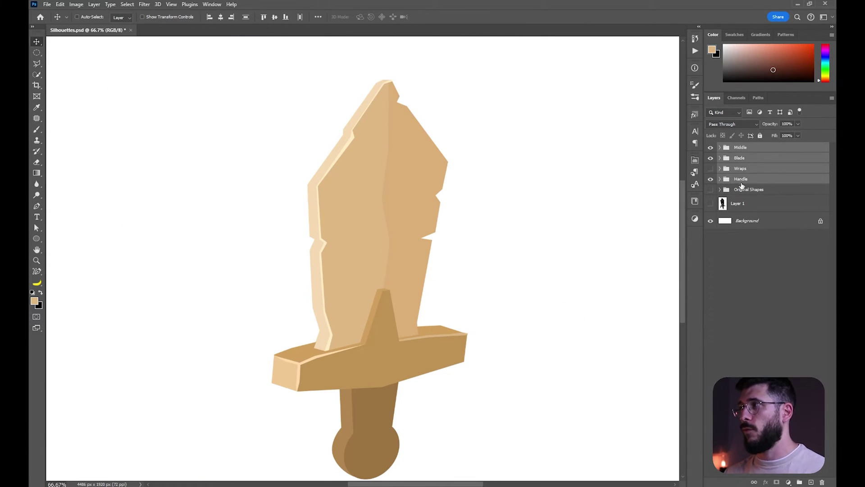
key(ctrl+t)
drag(516, 135, 333, 85)
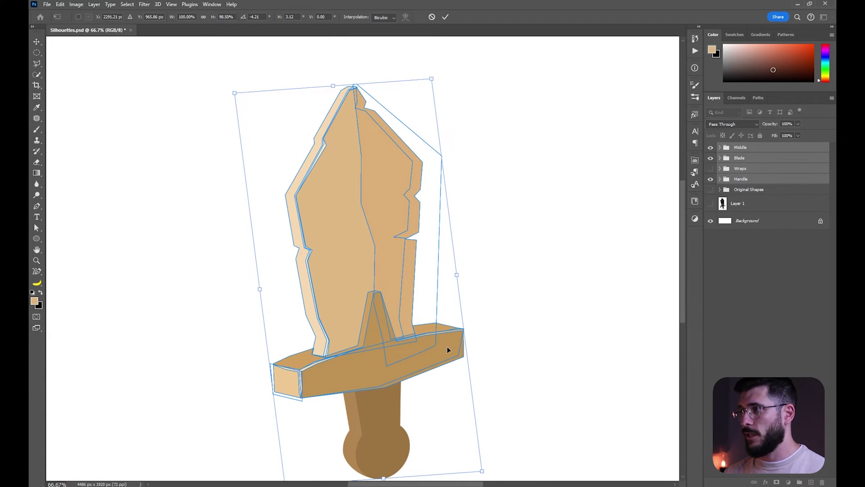
drag(447, 350, 452, 320)
key(Return)
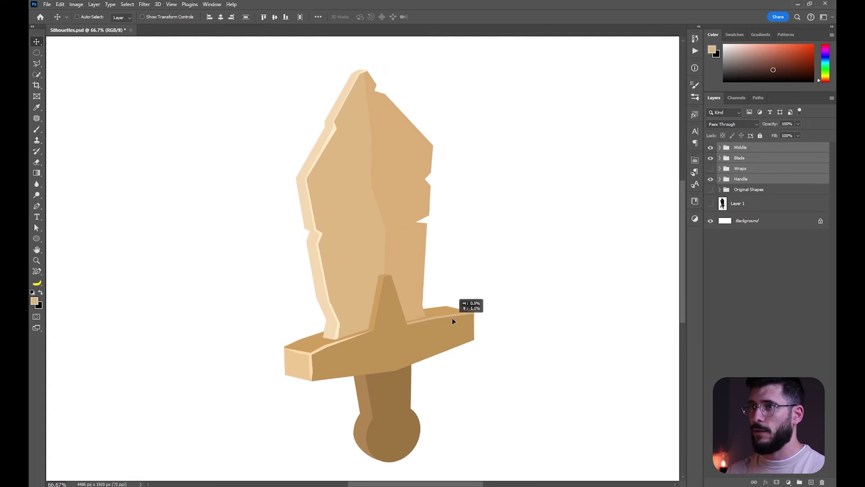
Step: Draw a thin tan highlight shape in the Handle group along the handle's front left edge and around the pommel's lower curve
ctrl+click(389, 396)
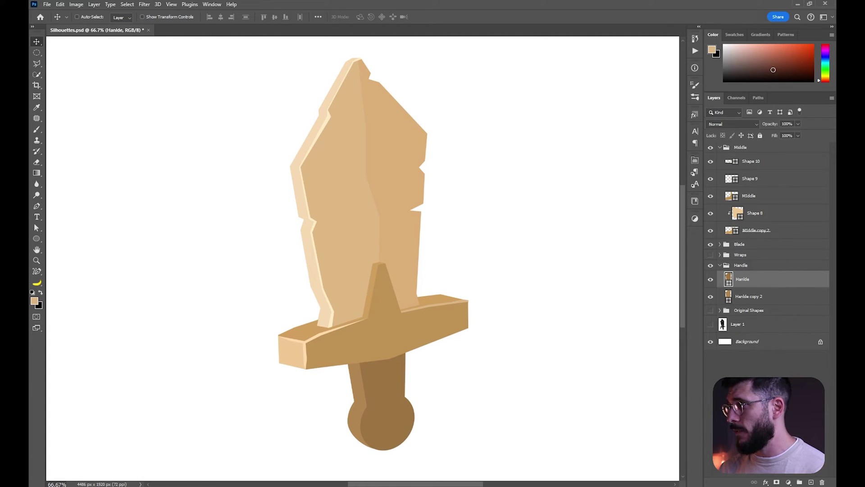
drag(370, 409, 441, 416)
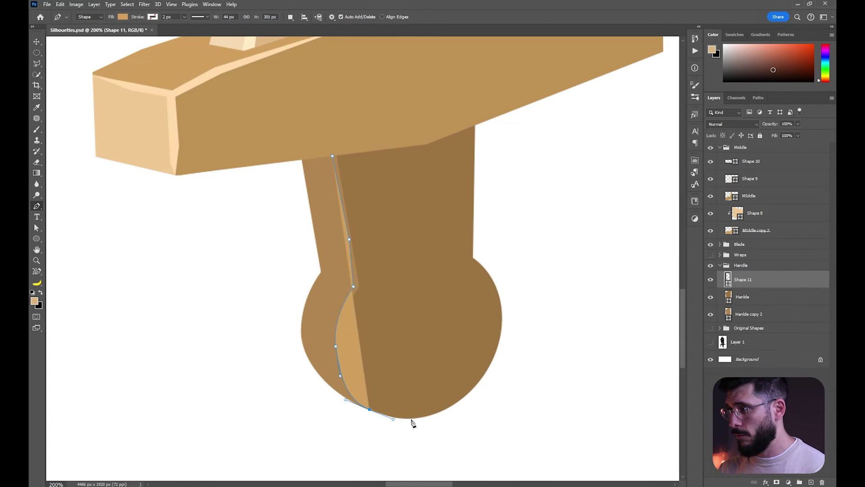
click(459, 399)
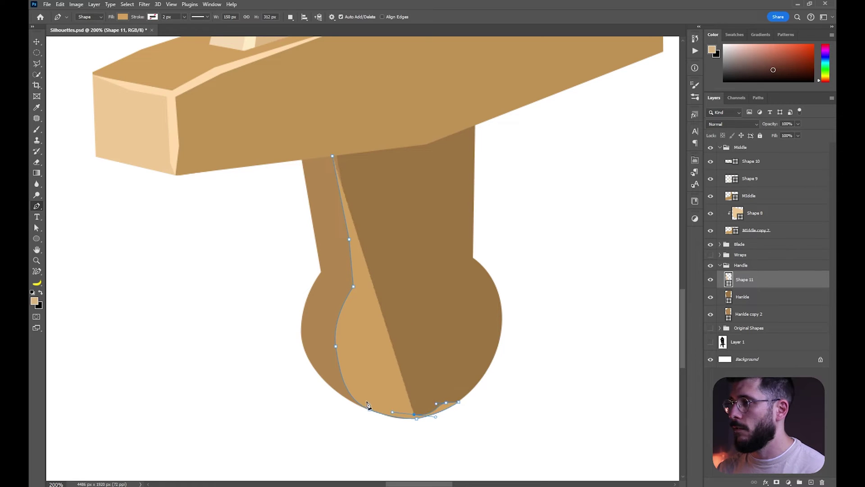
Step: Adjust the handle highlight's inner anchor points so the strip follows the neck and pommel curve with a more even, angular edge
key(a)
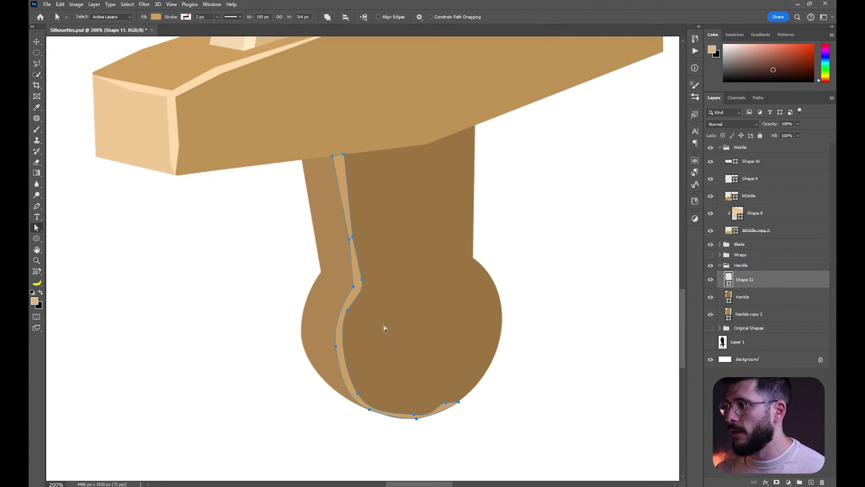
click(362, 280)
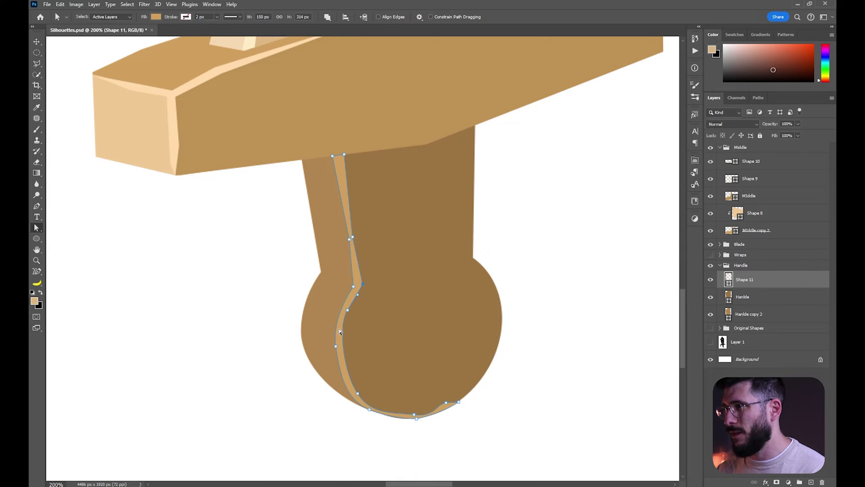
ctrl+alt+click(347, 311)
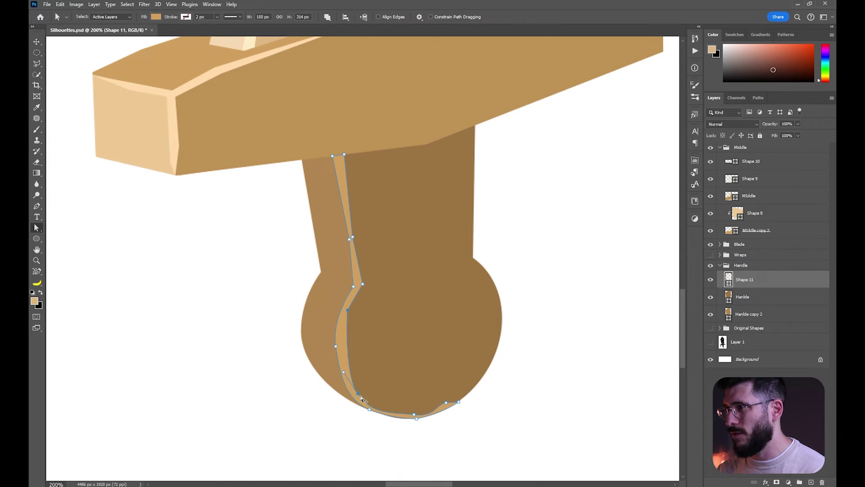
drag(360, 403, 412, 416)
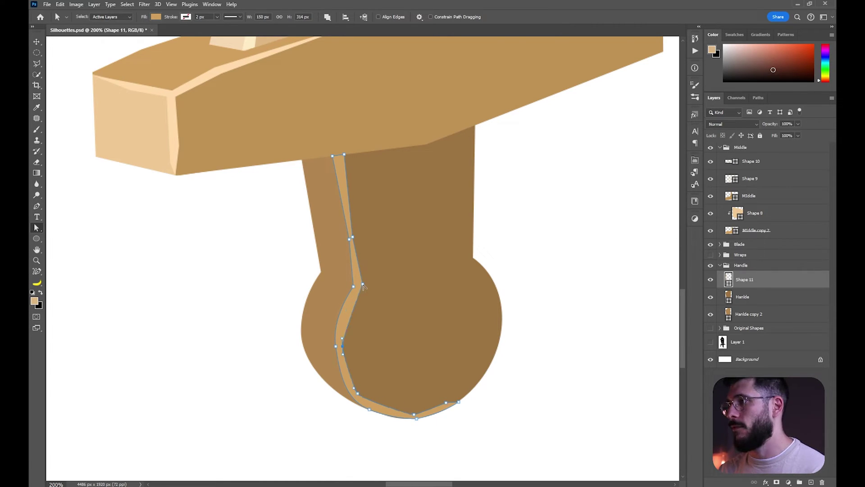
click(353, 285)
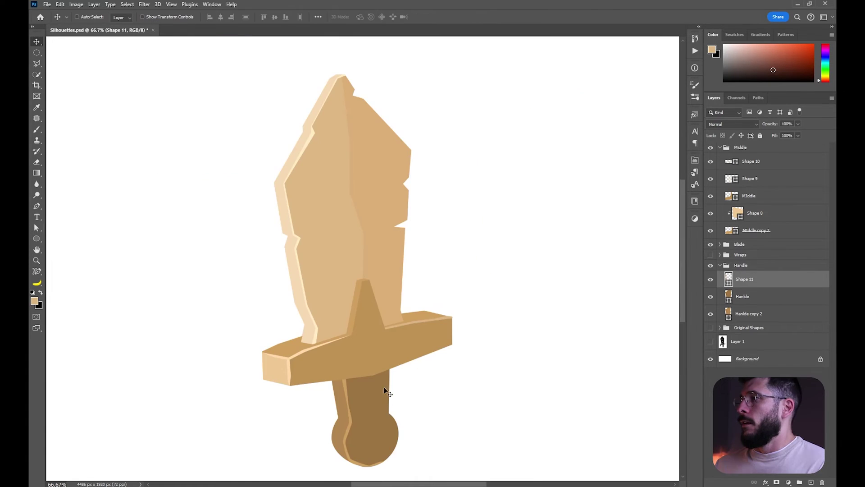
drag(413, 365, 425, 364)
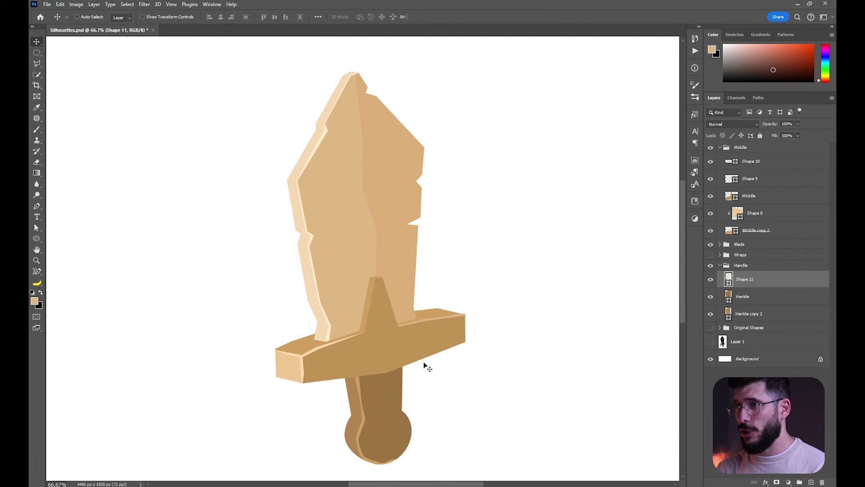
Step: Collapse the Handle and Middle groups and build a demo of a tan circle over a darker rectangle on new layers above them
click(720, 265)
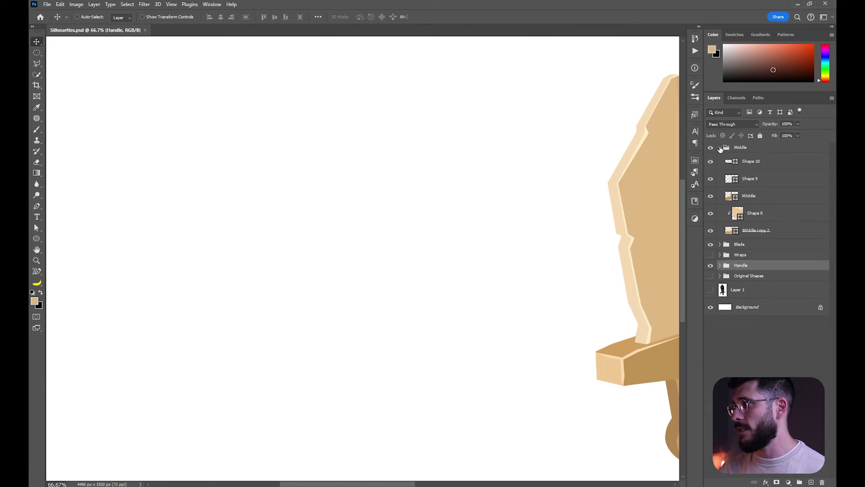
click(719, 147)
click(732, 147)
key(ctrl+shift+alt+n)
key(m)
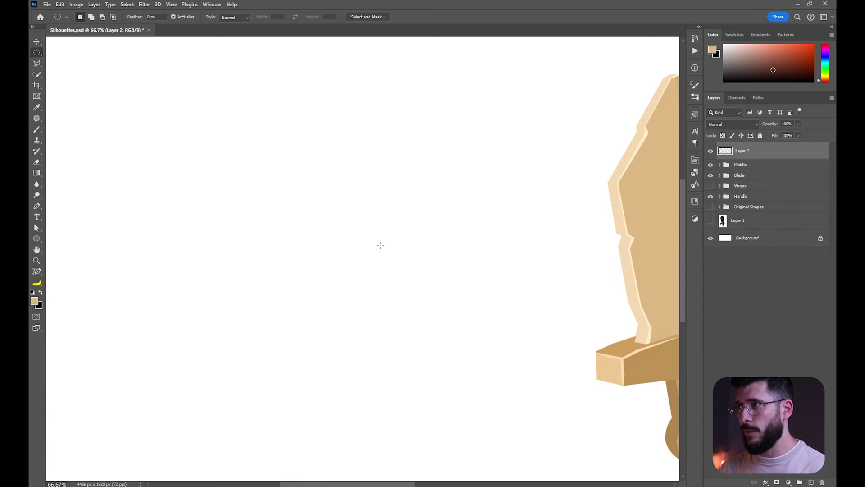
drag(207, 131, 394, 319)
key(alt+BackSpace)
key(ctrl+d)
key(shift+m)
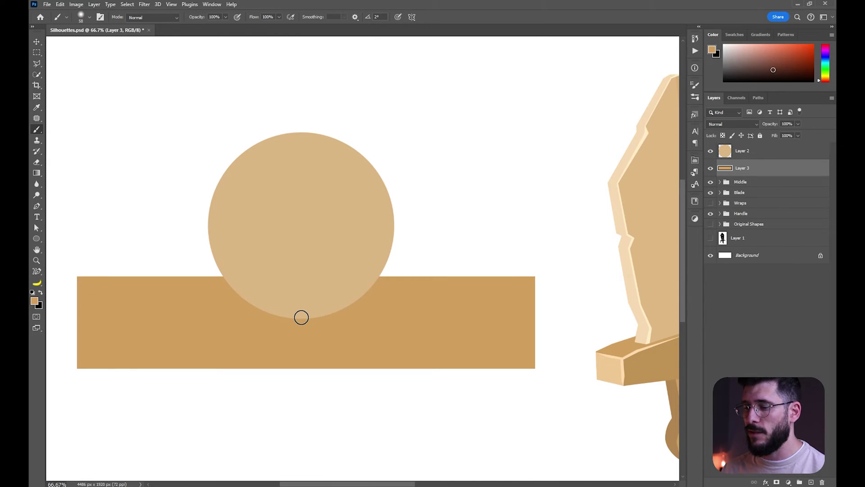
Step: Stamp a dark shadow dab below the circle on its own layer, using a flattened 130 px brush with 0% hardness
right_click(283, 319)
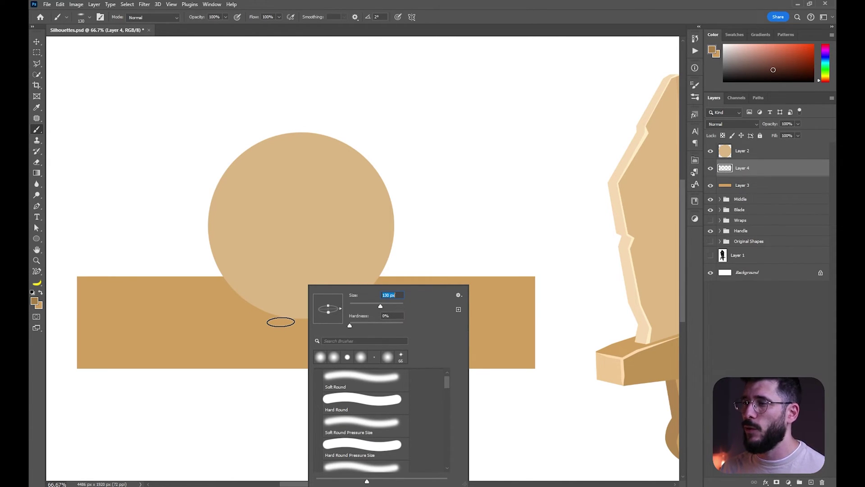
click(341, 309)
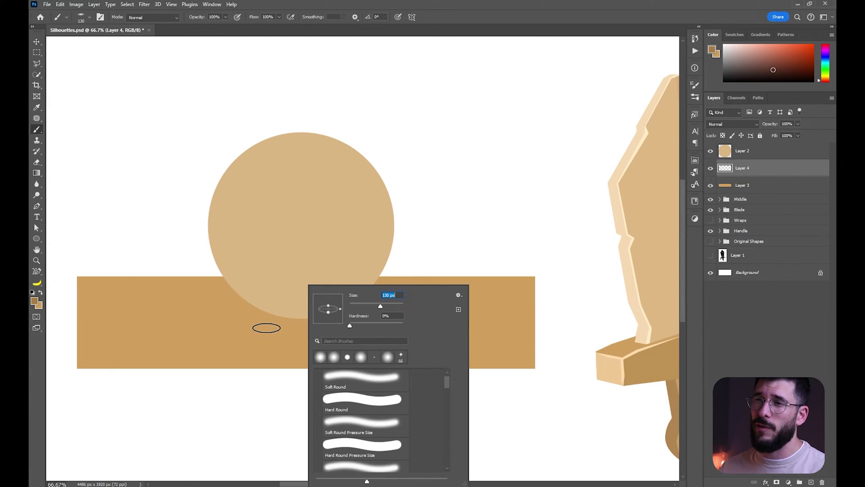
click(256, 325)
Step: Move the shadow dab beneath the circle and stretch it into a wide, soft contact shadow
key(v)
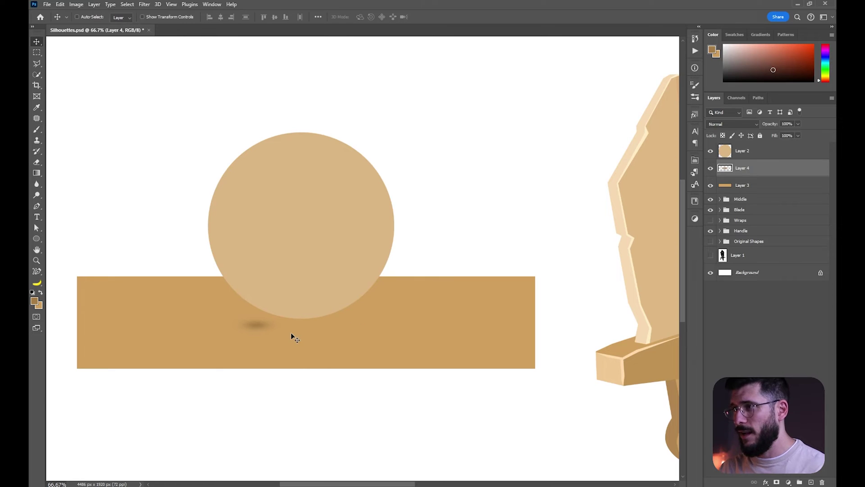
mouse_move(290, 331)
mouse_down()
mouse_move(431, 318)
mouse_move(435, 302)
mouse_up()
key(ctrl+t)
drag(306, 302, 304, 294)
key(Return)
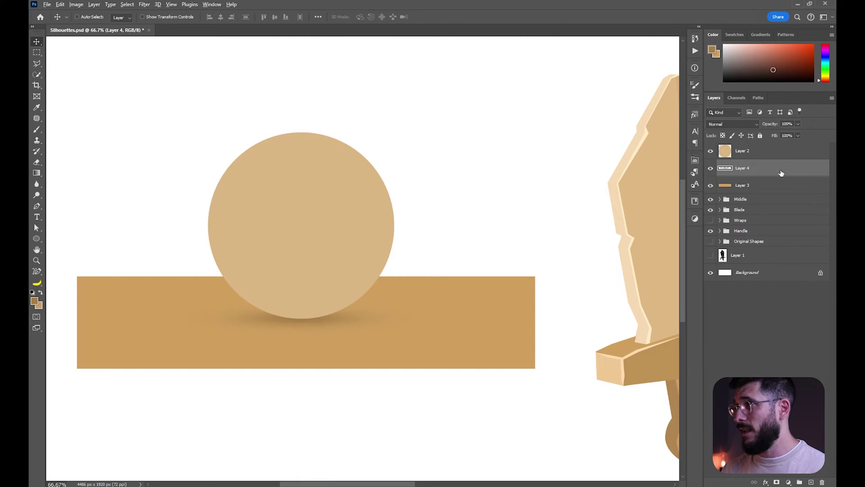
Step: Duplicate the contact shadow above the circle, clip it to the circle, stretch it vertically to about 471% and shift it down
drag(780, 173, 764, 158)
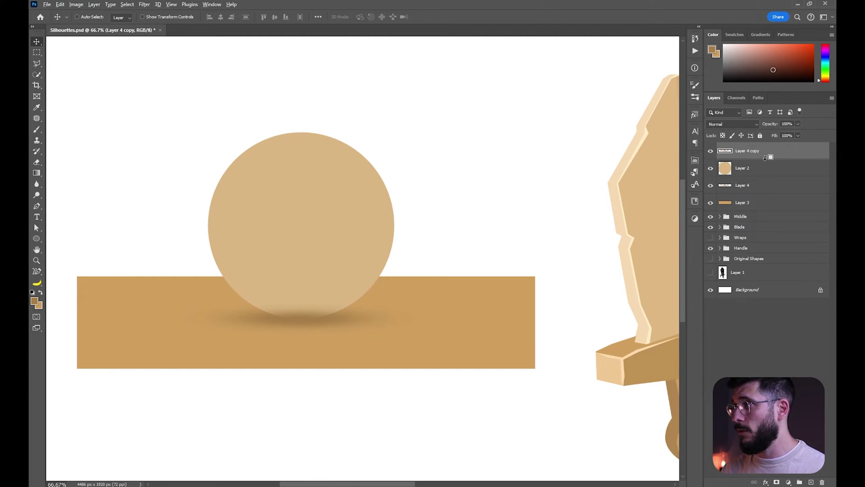
alt+click(765, 158)
key(ctrl+t)
drag(302, 295, 315, 248)
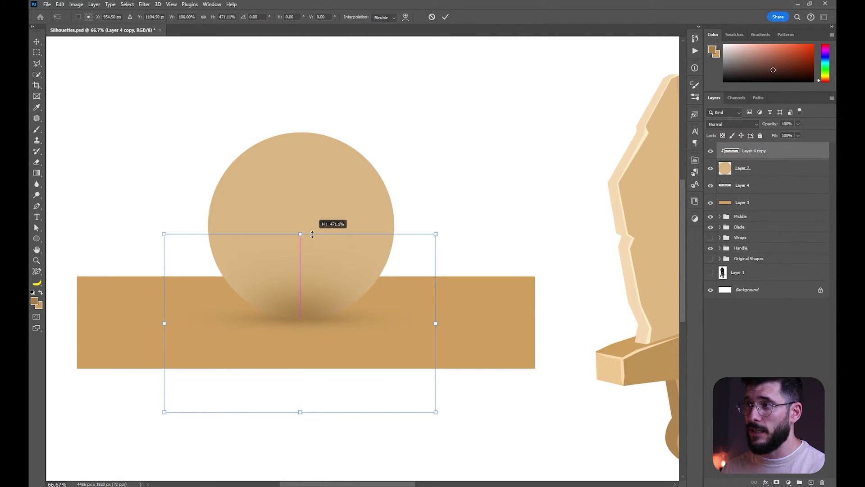
key(Return)
drag(323, 224, 323, 228)
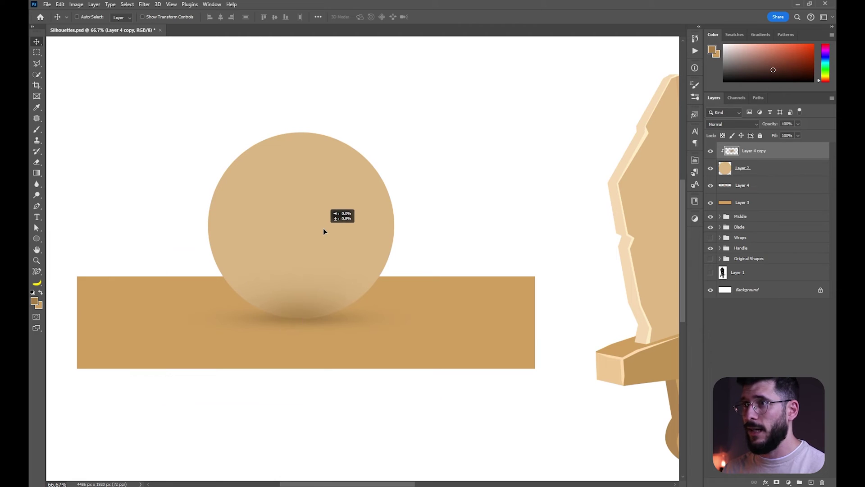
Step: Delete all the demo layers containing the circle, the rectangle and their shadows
drag(375, 333, 386, 336)
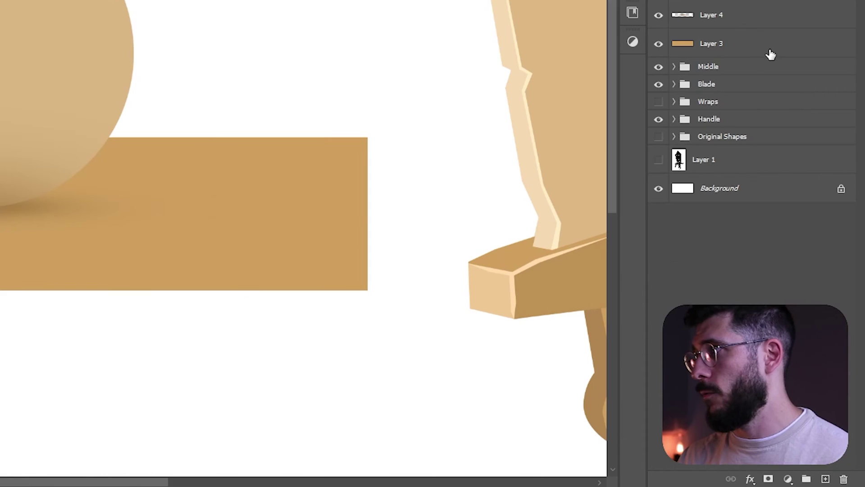
shift+click(777, 207)
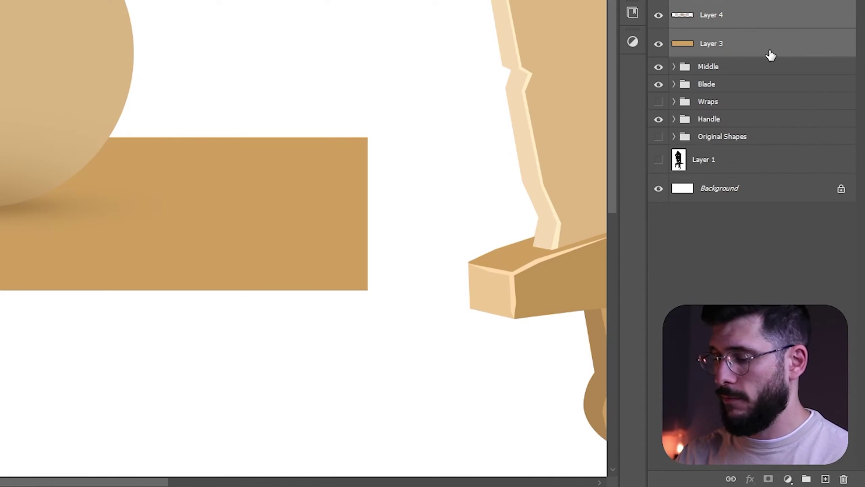
key(Delete)
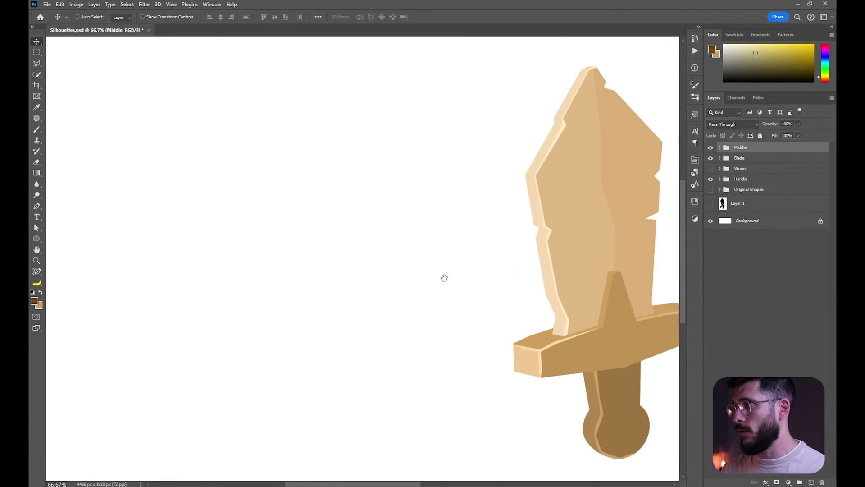
Step: Make the Blade layer visible, add a new layer clipped to it, and switch to the Brush tool
drag(444, 276, 365, 301)
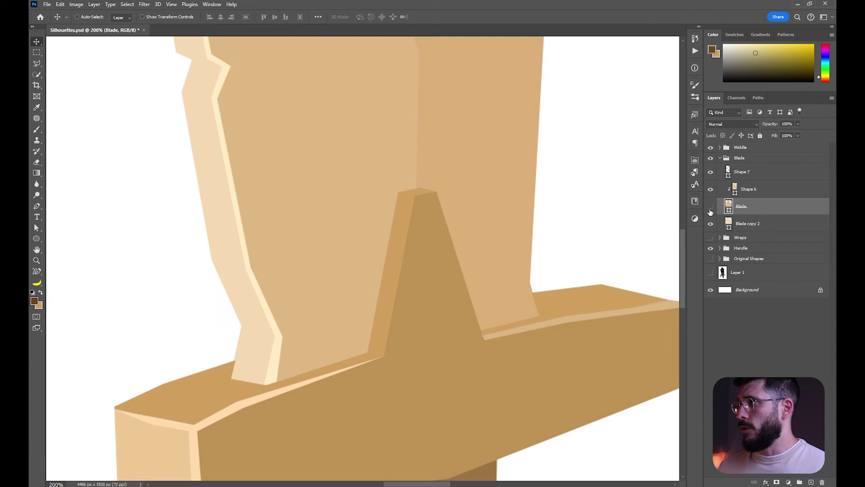
click(710, 207)
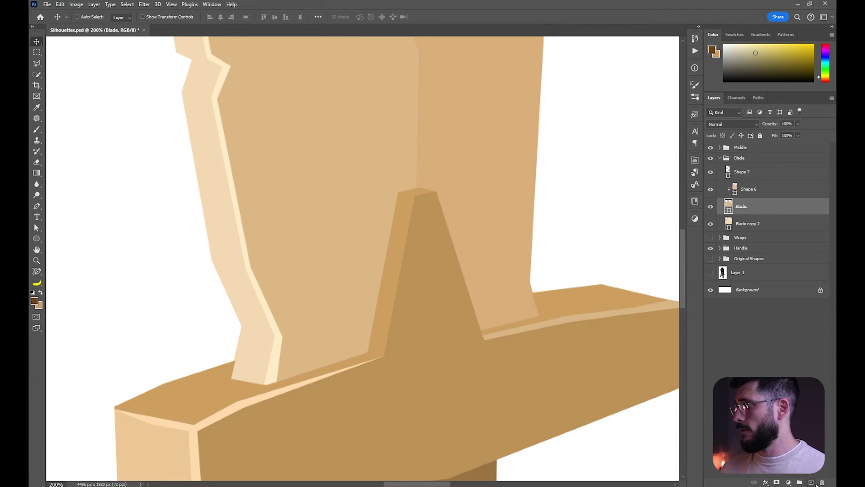
click(811, 481)
key(ctrl+alt+g)
key(b)
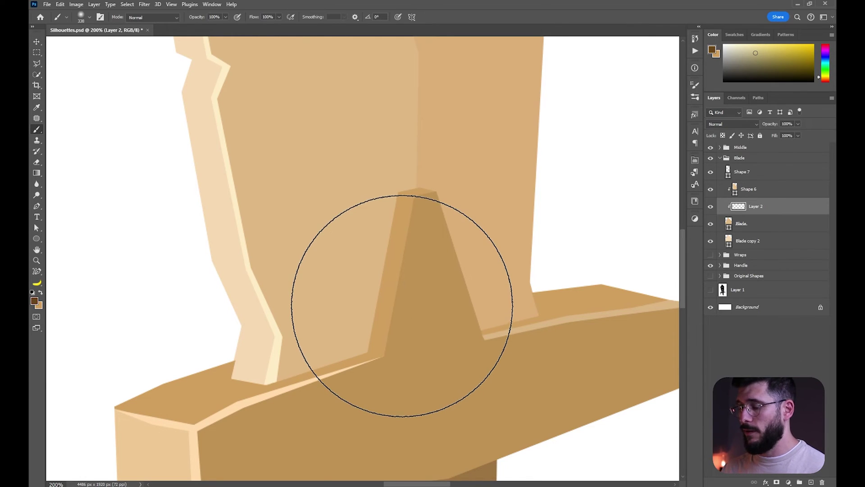
Step: Paint a soft shadow along the blade's base above the crossguard with a 125 px brush in the crossguard's sampled brown
key(bracketleft)
key(bracketleft)
key(bracketleft)
drag(395, 348, 384, 330)
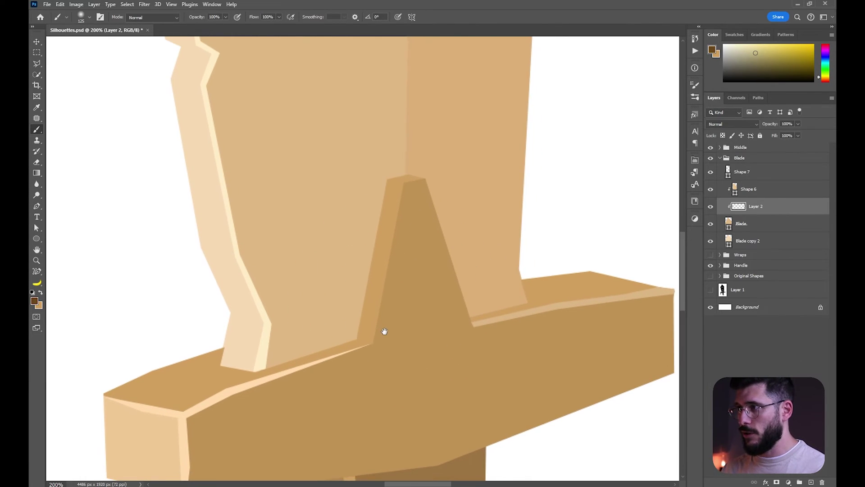
key(bracketleft)
drag(366, 373, 253, 411)
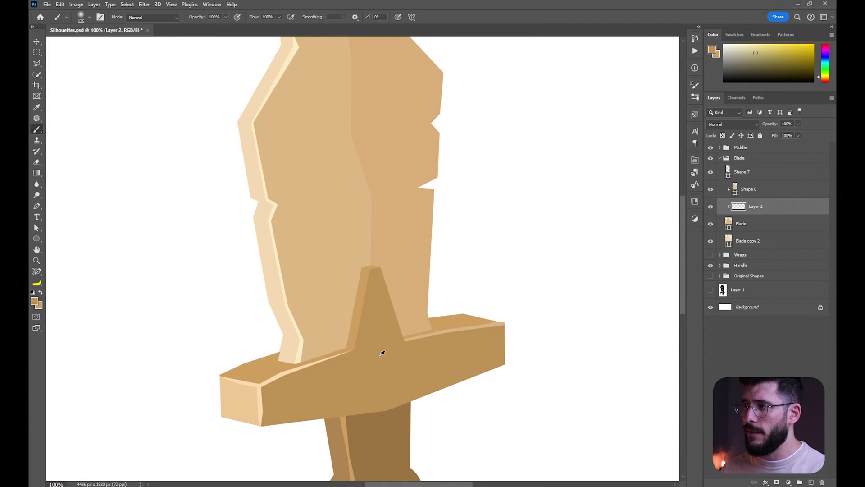
mouse_move(363, 363)
mouse_down()
mouse_move(288, 387)
mouse_move(312, 384)
mouse_up()
key(ctrl+z)
drag(398, 371, 475, 345)
key(ctrl+z)
drag(391, 360, 469, 346)
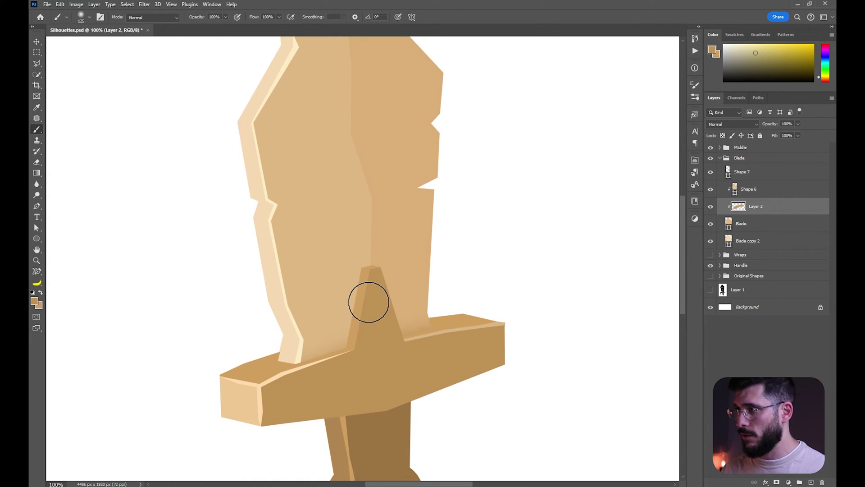
Step: Paint a soft shadow on the blade around the crossguard spike with a 70 px brush, then broaden it with a 125 px brush
key(bracketleft)
key(bracketleft)
key(bracketleft)
key(bracketleft)
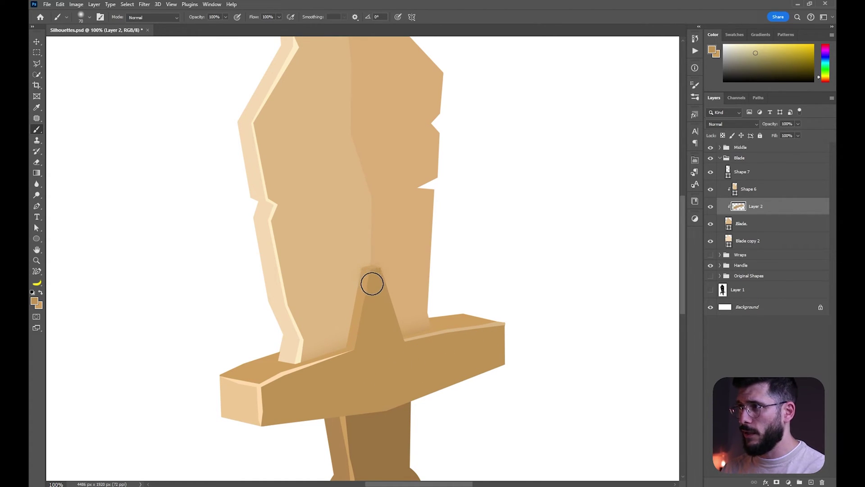
mouse_move(363, 323)
mouse_down()
mouse_move(354, 364)
mouse_move(370, 274)
mouse_move(362, 358)
mouse_move(368, 301)
mouse_up()
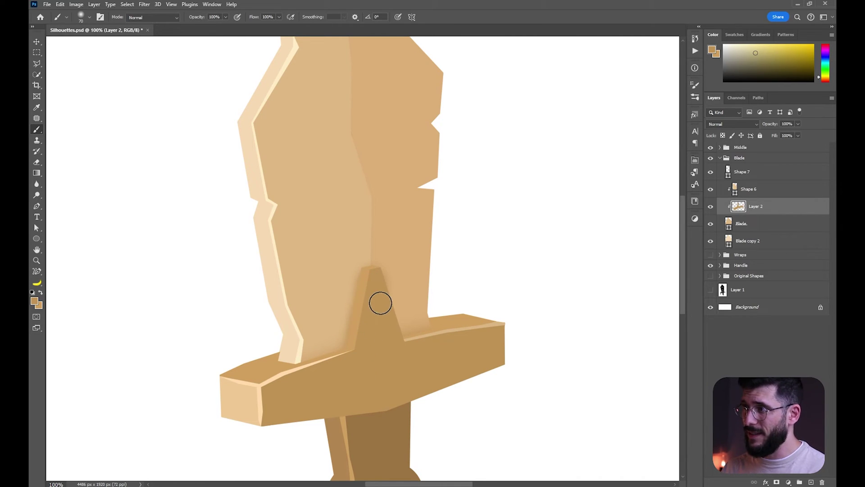
key(bracketright)
key(bracketright)
key(bracketright)
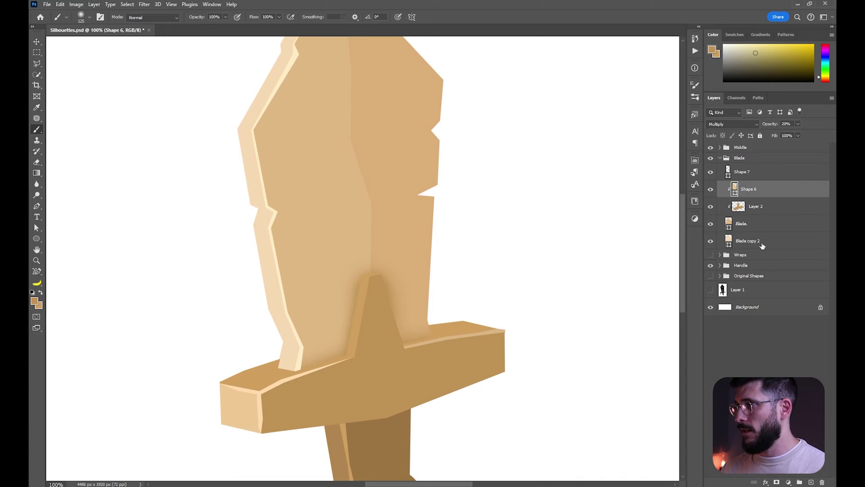
Step: Add a new layer clipped to Blade copy 2 and paint a soft shadow at the base of the blade's thickness
click(766, 247)
key(ctrl+shift+alt+n)
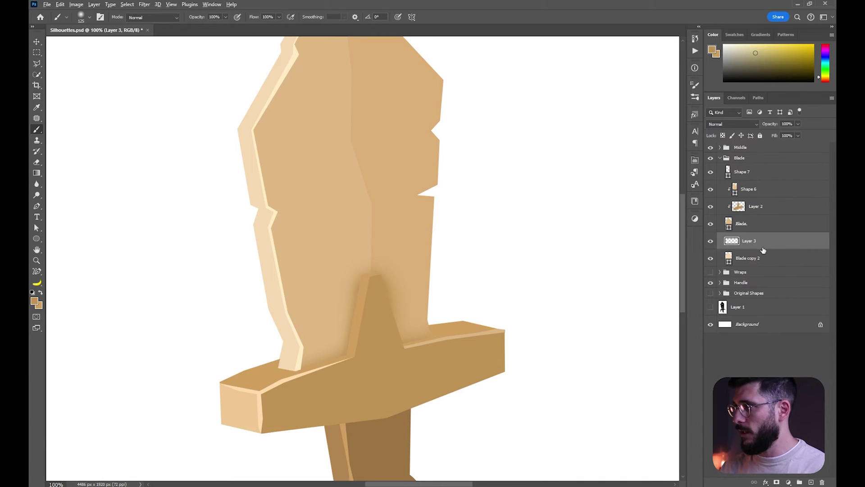
alt+click(766, 247)
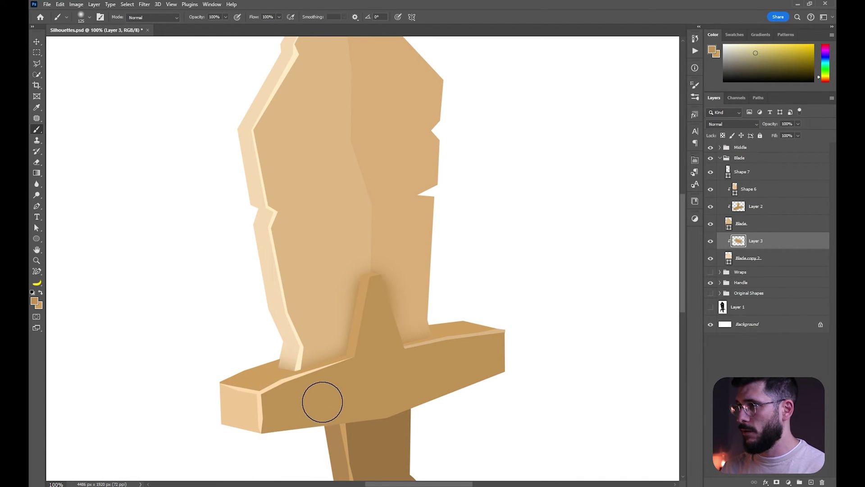
Step: Add a new layer clipped to Shape 7 and paint a soft shadow on the base of the blade's edge highlight
click(743, 175)
click(811, 481)
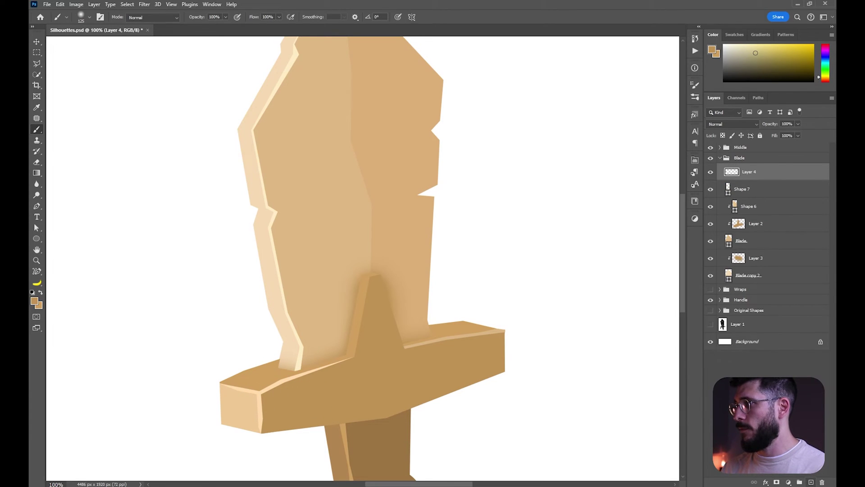
alt+click(773, 181)
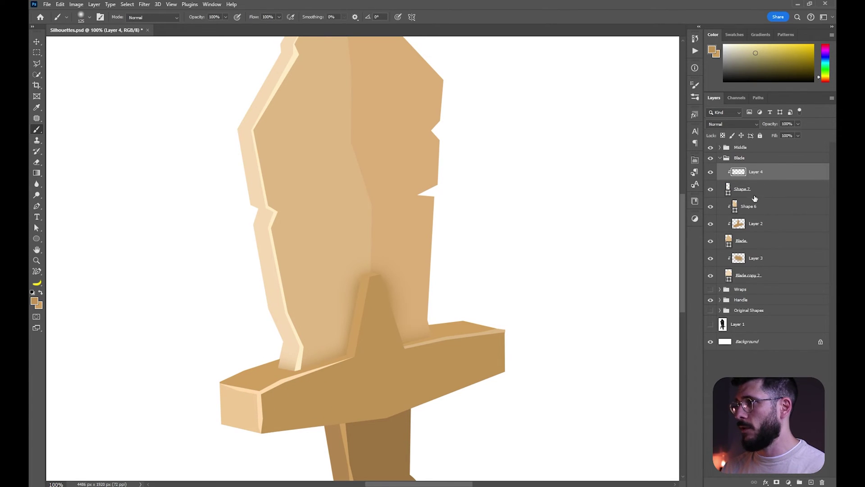
click(298, 390)
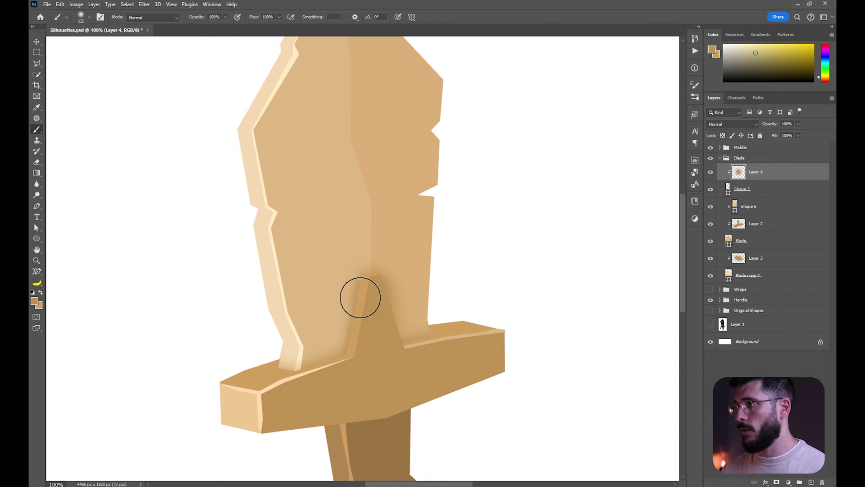
Step: Select the shadow layer on the blade's face, broaden its shadow near the crossguard with a 400 px brush, and refine it with the Eraser
key(v)
ctrl+click(358, 290)
key(e)
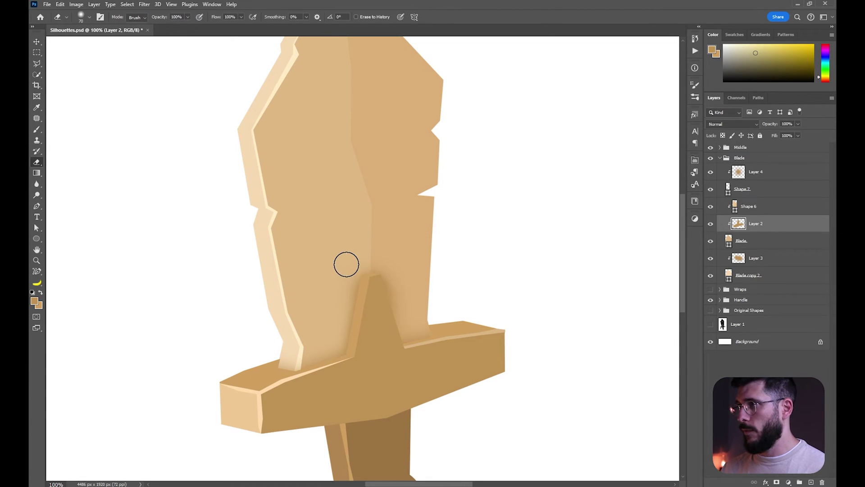
key(b)
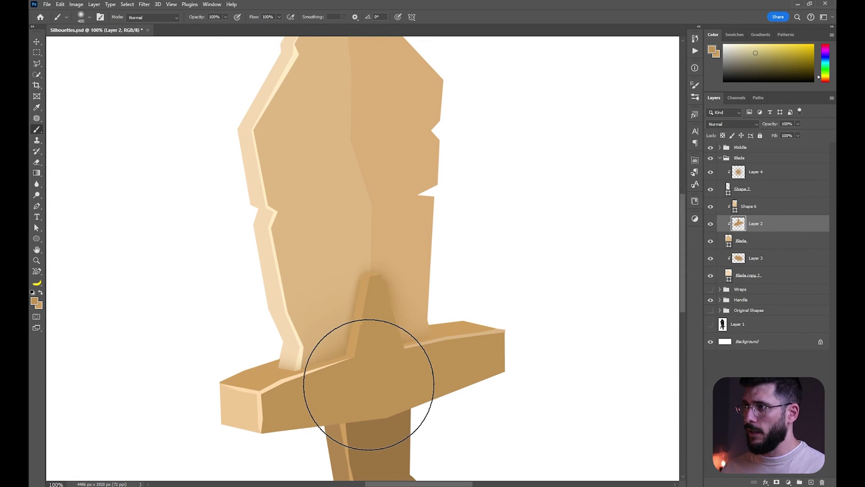
drag(465, 323, 460, 334)
key(e)
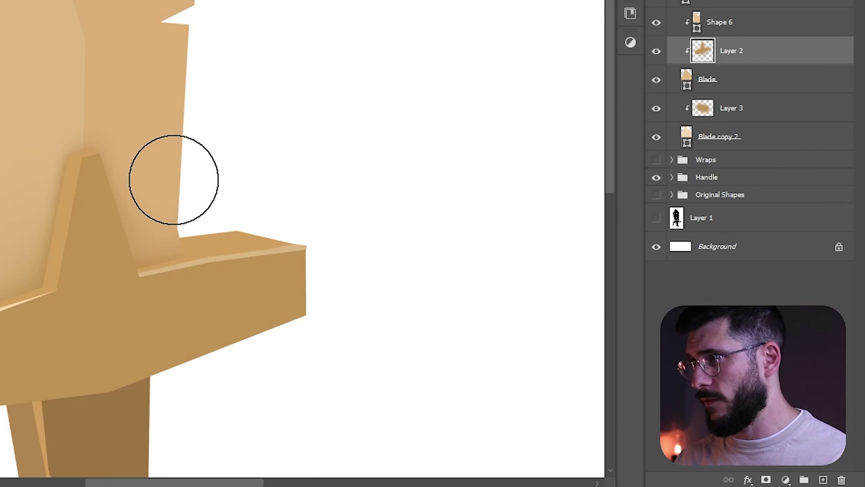
key(ctrl+minus)
key(bracketleft)
key(bracketleft)
key(bracketleft)
key(bracketleft)
key(bracketleft)
key(bracketleft)
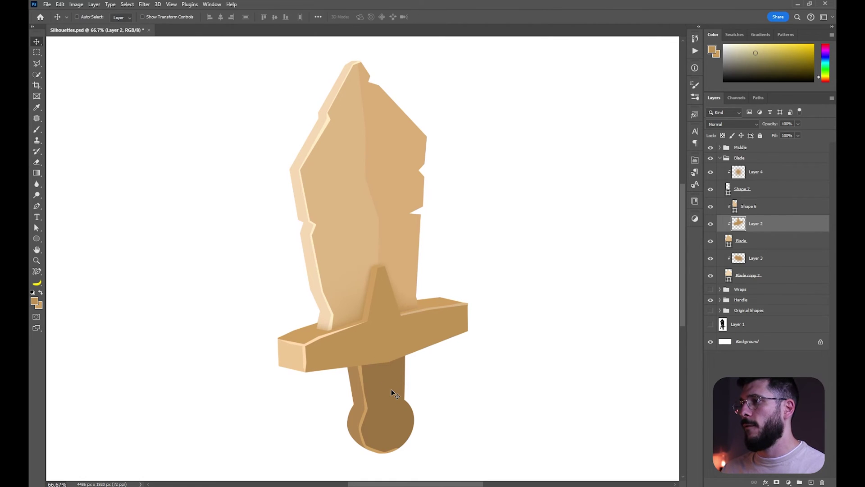
Step: Shade the handle below the crossguard on clipped layers, then add a new layer clipped to the Middle shape for brush shading
ctrl+click(389, 389)
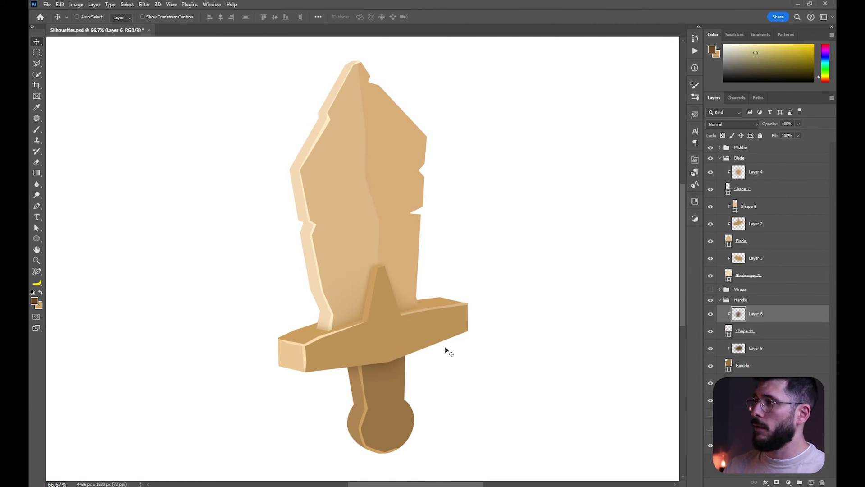
ctrl+click(419, 339)
key(ctrl+shift+alt+n)
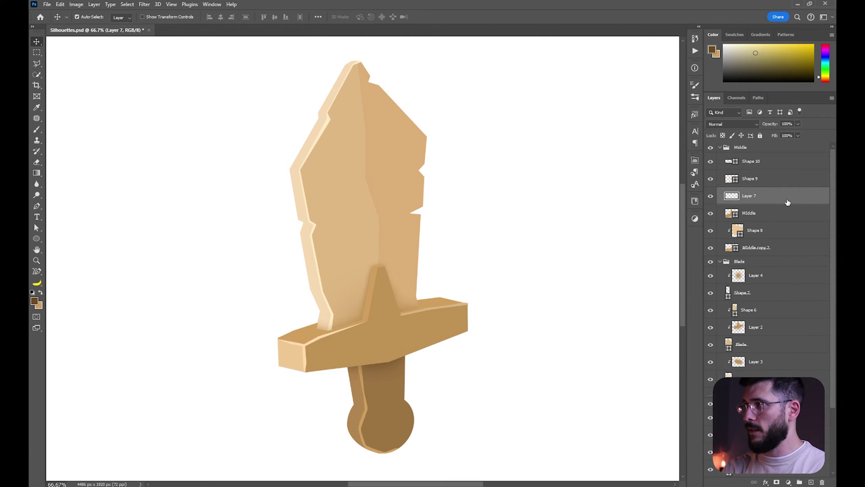
alt+click(780, 203)
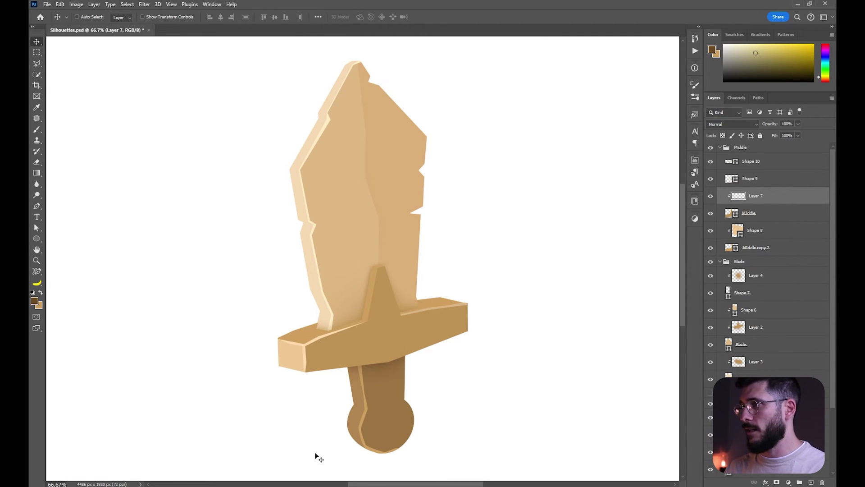
key(b)
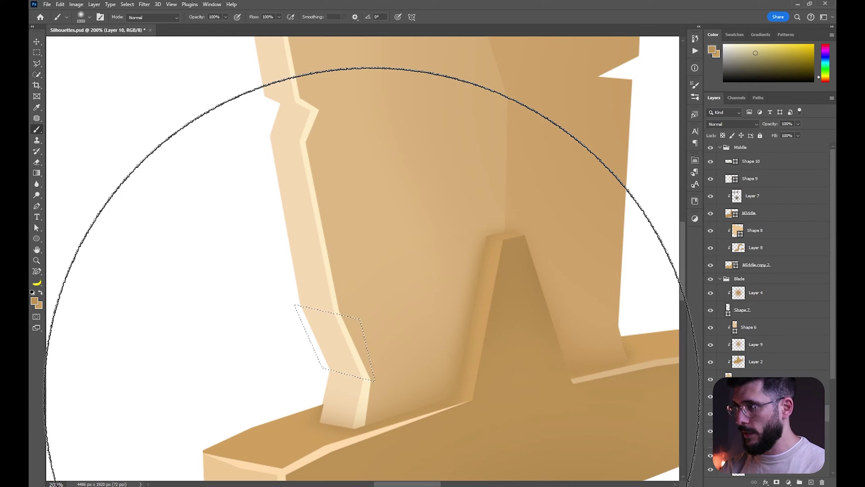
Step: Shade the selected lower facet of the blade's thickness with a soft 800 px brush, then clear the selection from view
key(bracketleft)
key(bracketleft)
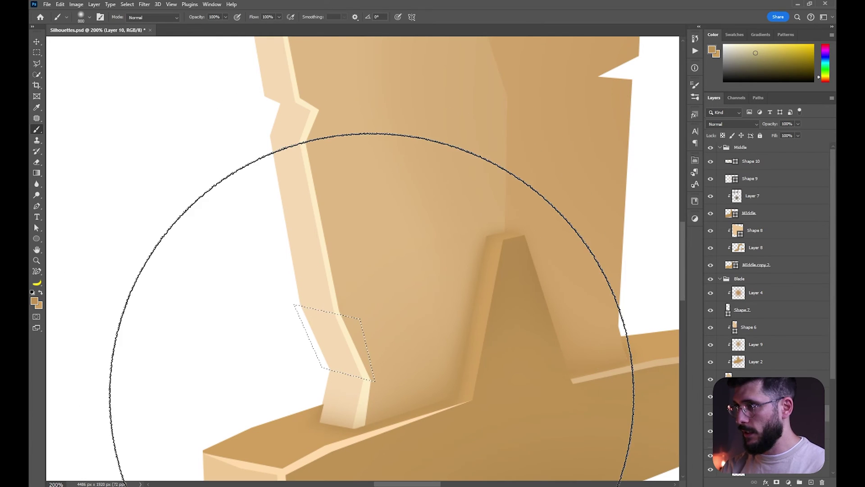
scroll(393, 356, down, 2)
key(ctrl+h)
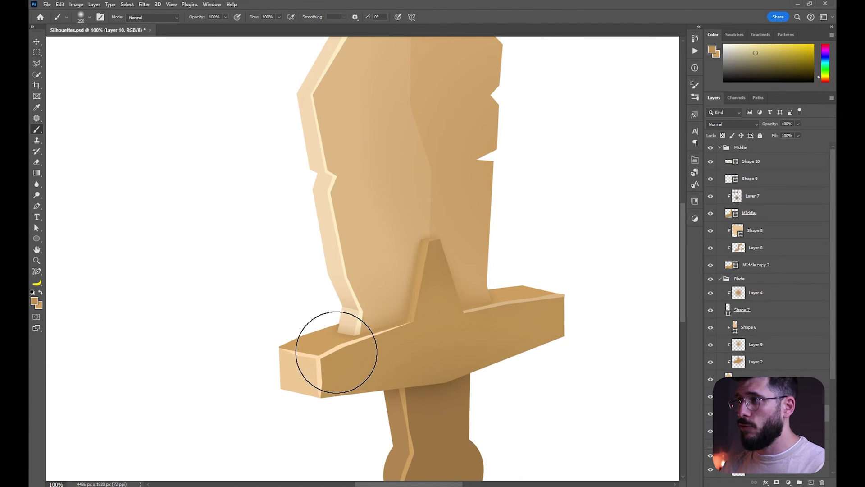
Step: Outline the notch facet and the facet above it on the blade's thickness with the Polygonal Lasso and paint soft shading inside each
drag(411, 328, 414, 368)
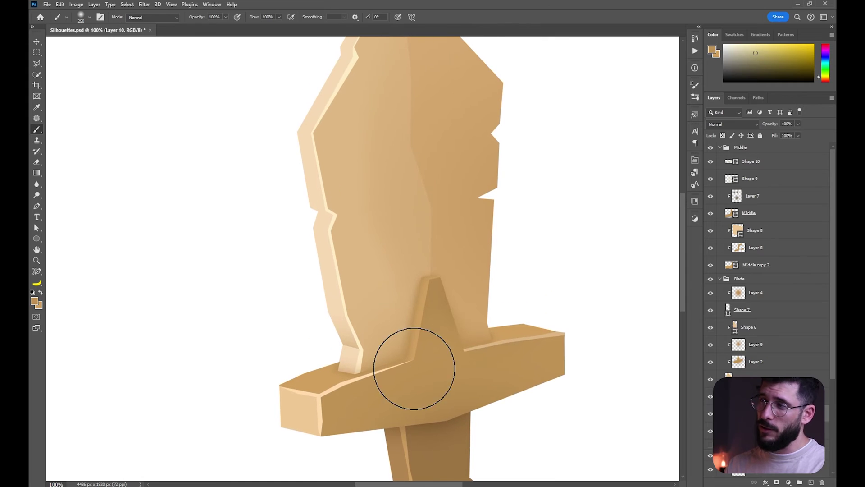
scroll(414, 368, up, 2)
key(l)
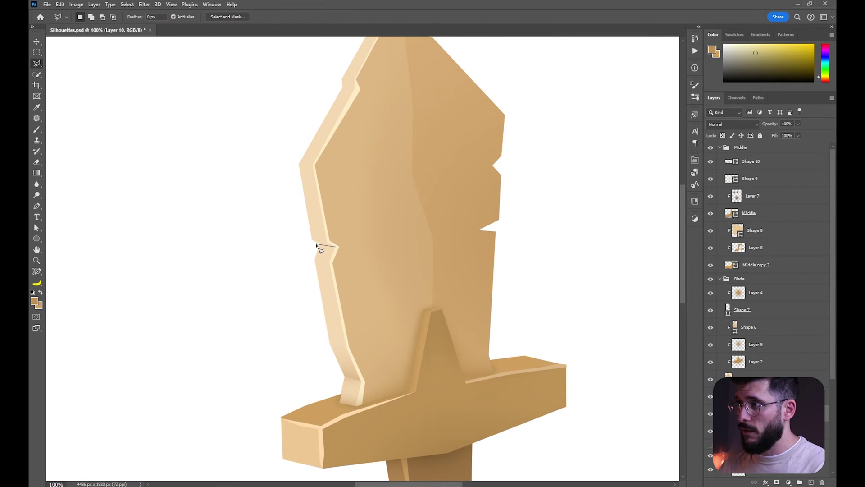
click(315, 244)
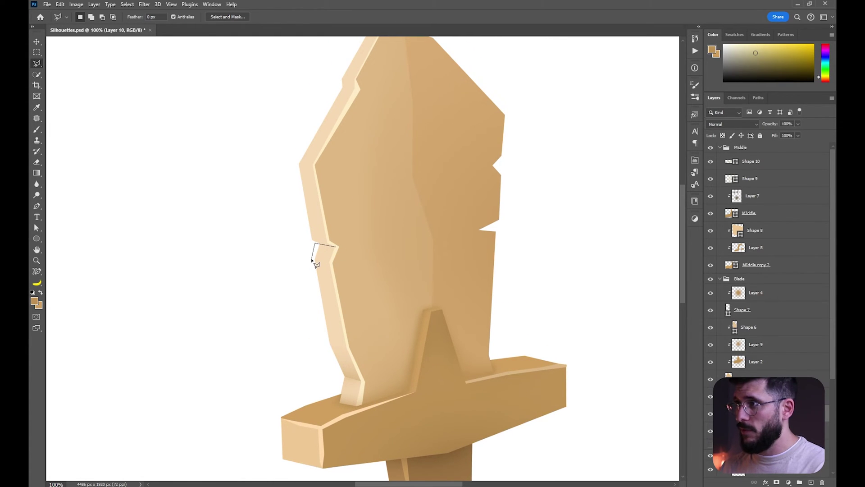
key(ctrl+plus)
key(b)
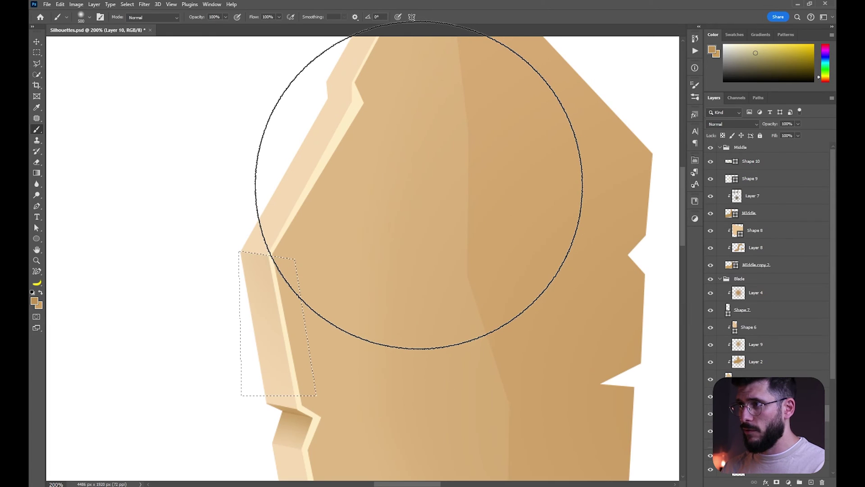
drag(463, 210, 441, 296)
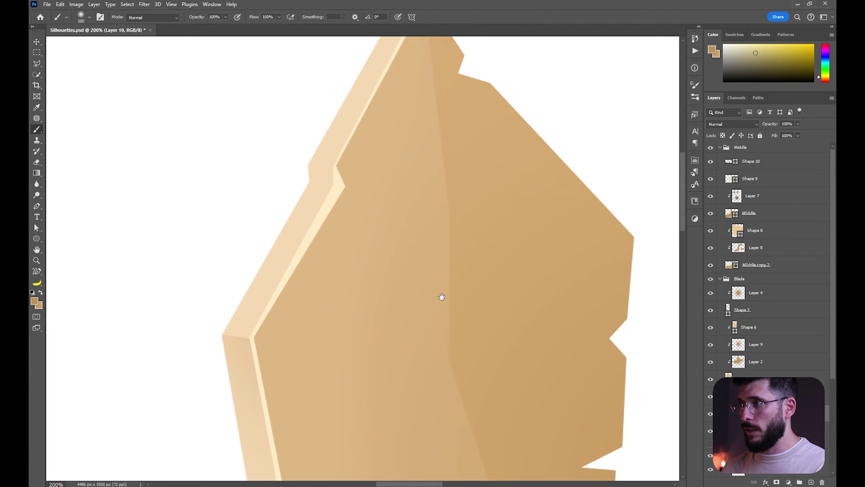
drag(431, 199, 405, 280)
key(ctrl+minus)
key(ctrl+minus)
key(z)
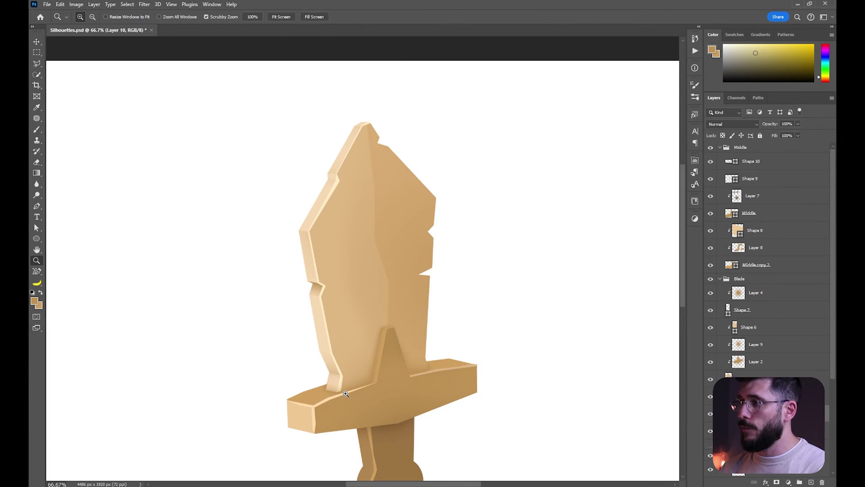
Step: Lasso the lower bent facet of the blade's thickness, shade it with a soft 300 px brush, and deselect
click(348, 395)
click(347, 377)
key(l)
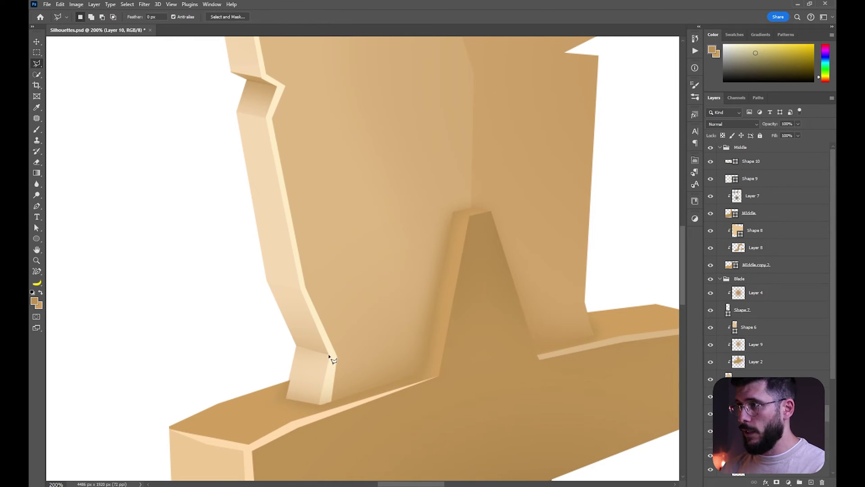
click(331, 355)
click(269, 336)
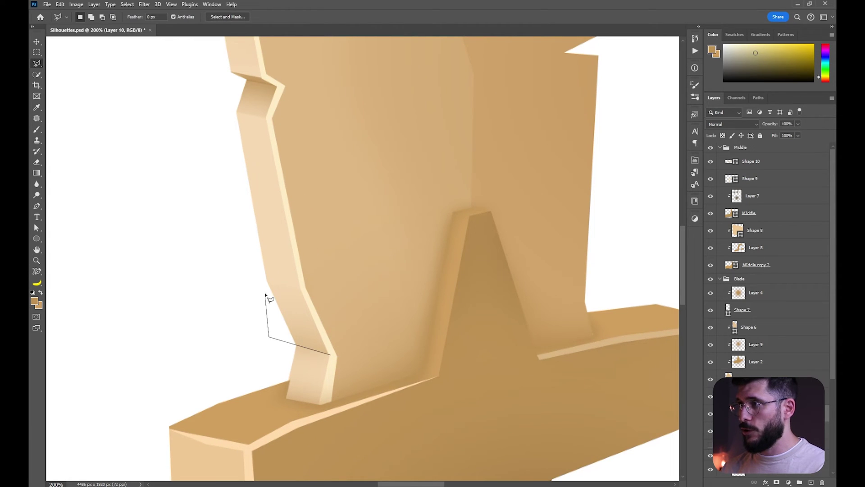
click(261, 280)
double_click(320, 293)
key(b)
drag(275, 152, 286, 166)
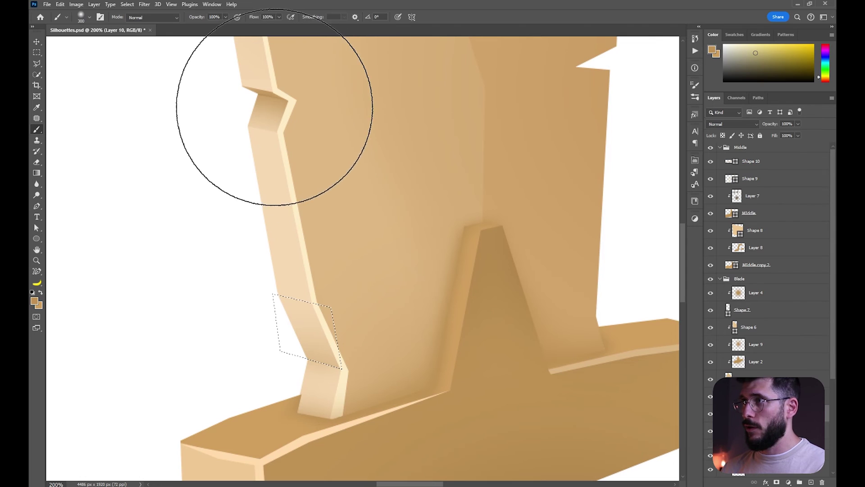
key(z)
alt+click(312, 212)
mouse_move(353, 356)
mouse_down()
mouse_move(332, 311)
mouse_move(355, 369)
mouse_up()
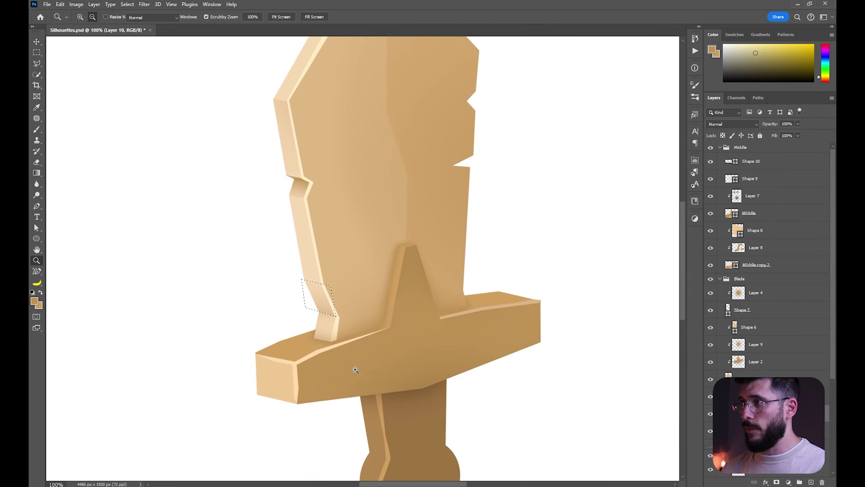
key(b)
key(ctrl+d)
mouse_move(367, 255)
mouse_down()
mouse_move(378, 319)
mouse_move(365, 311)
mouse_up()
Step: Soften the upper boundary of the lower facet's shading with the Blur tool at a 23 px brush size
key(z)
alt+click(384, 340)
key(b)
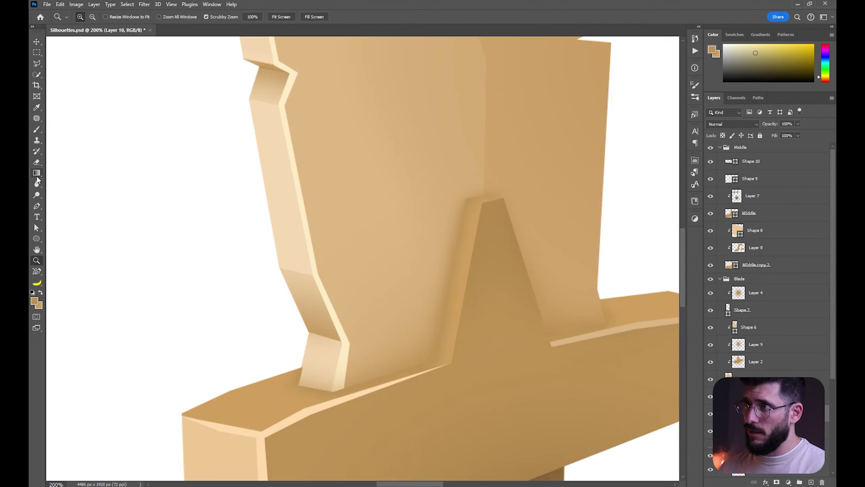
drag(37, 182, 58, 183)
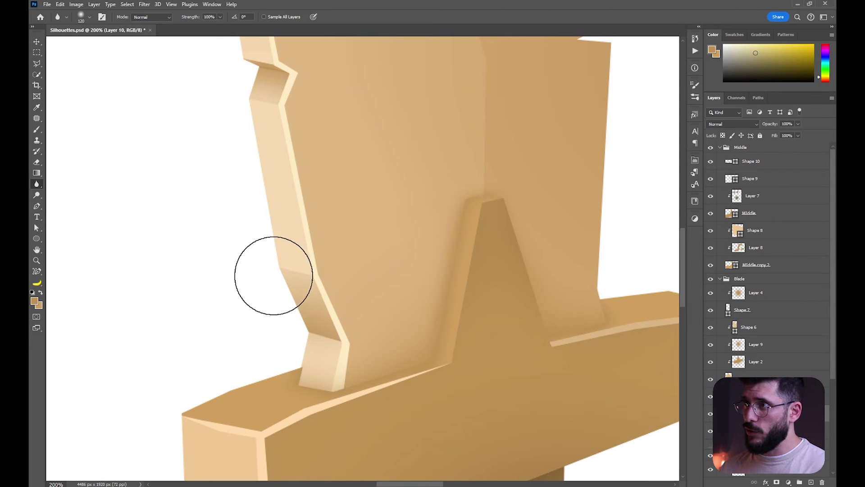
right_click(328, 287)
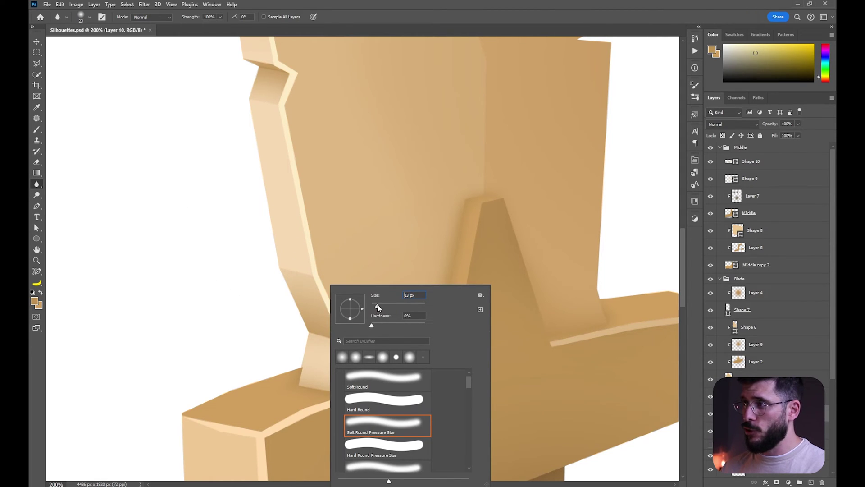
drag(284, 269, 327, 281)
mouse_move(366, 352)
mouse_down()
mouse_move(345, 339)
mouse_move(378, 357)
mouse_up()
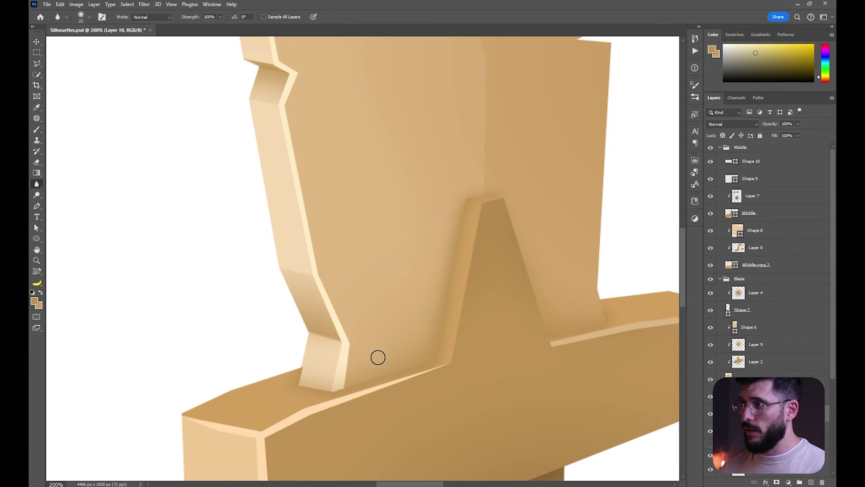
Step: Add a new clipped layer above Shape 8 in the Middle group and sample the handle's dark brown for the brush
scroll(298, 332, up, 4)
scroll(297, 332, left, 1)
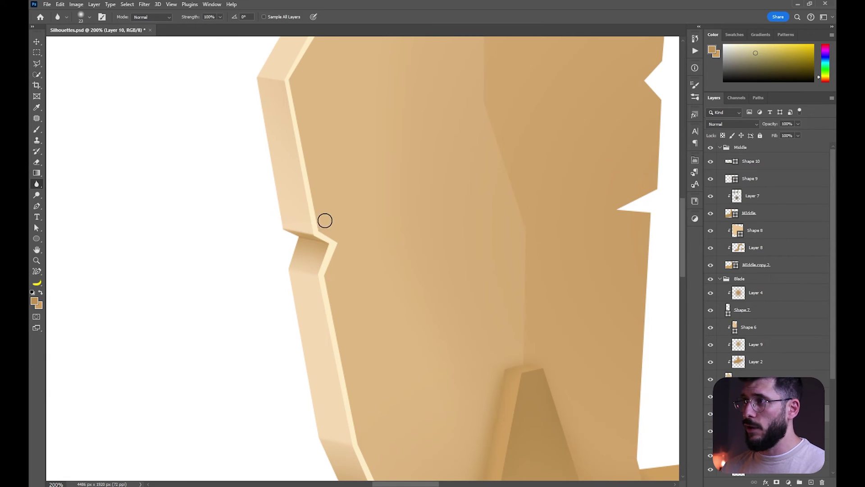
key(ctrl+minus)
key(ctrl+minus)
drag(399, 315, 328, 286)
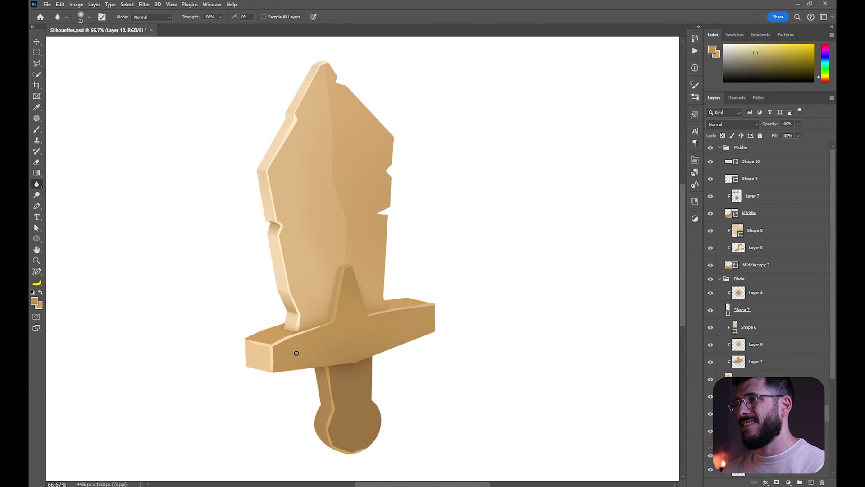
key(v)
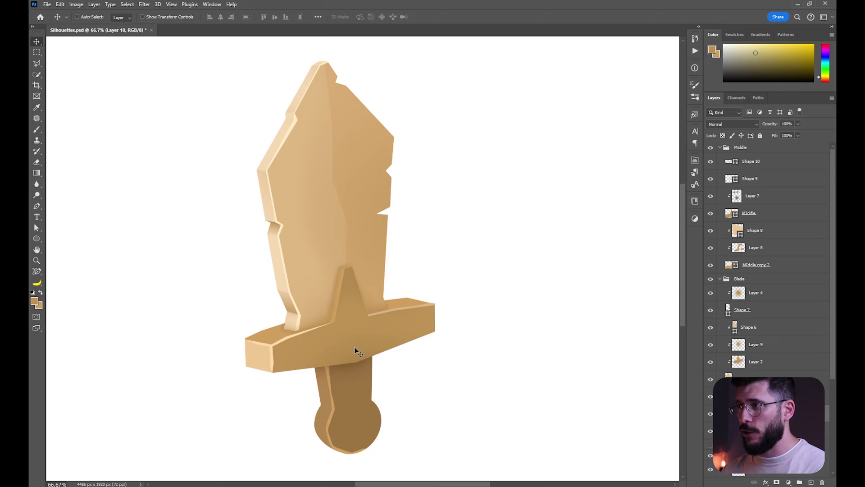
alt+click(403, 360)
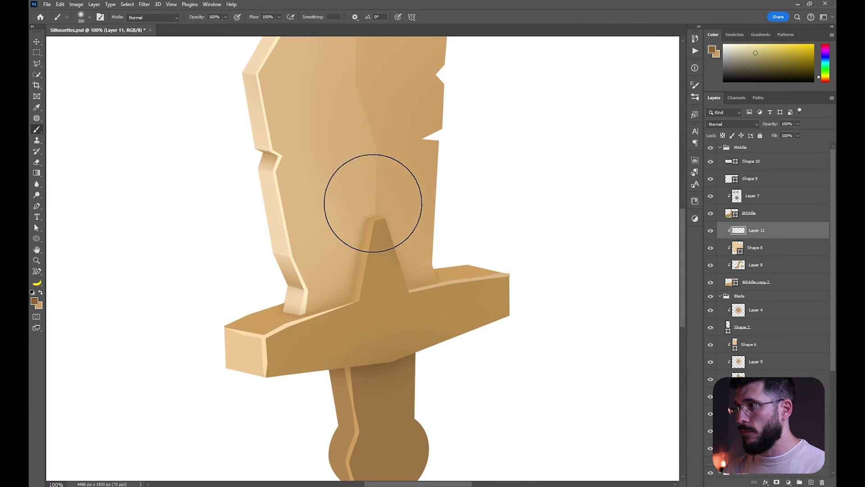
Step: Paint a dark shadow on the spike's thickness and the crossguard's top face, then lasso and trim the shadow beside the blade diagonally
drag(373, 203, 393, 254)
drag(392, 254, 364, 275)
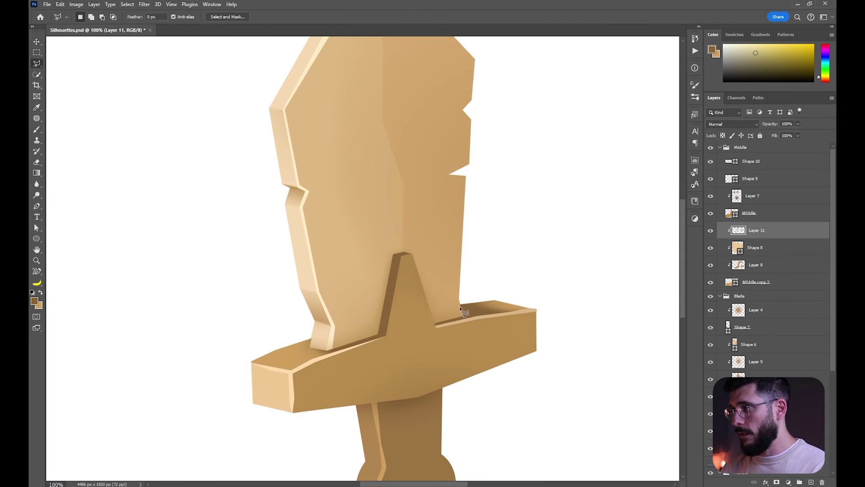
click(570, 314)
click(569, 271)
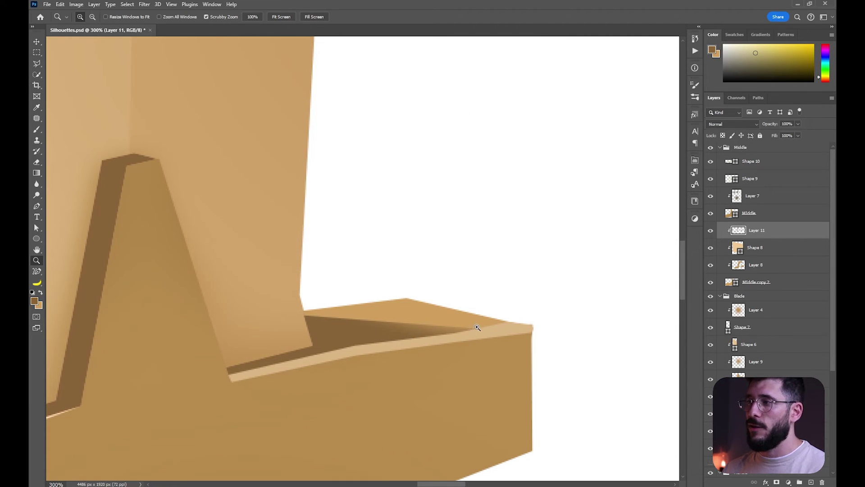
Step: Soften the outer end of the blade's shadow on the crossguard's top face with an enlarged Blur tool
key(r)
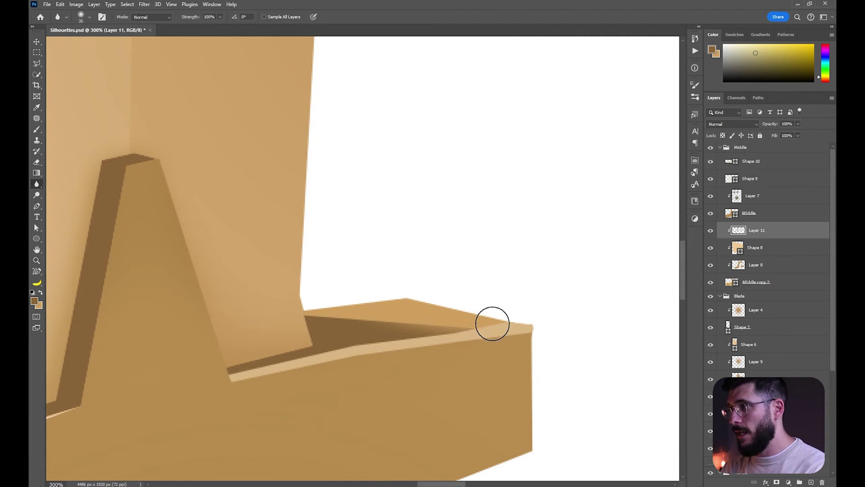
key(])
key(])
mouse_move(480, 328)
mouse_down()
mouse_move(499, 322)
mouse_move(359, 301)
mouse_move(481, 336)
mouse_up()
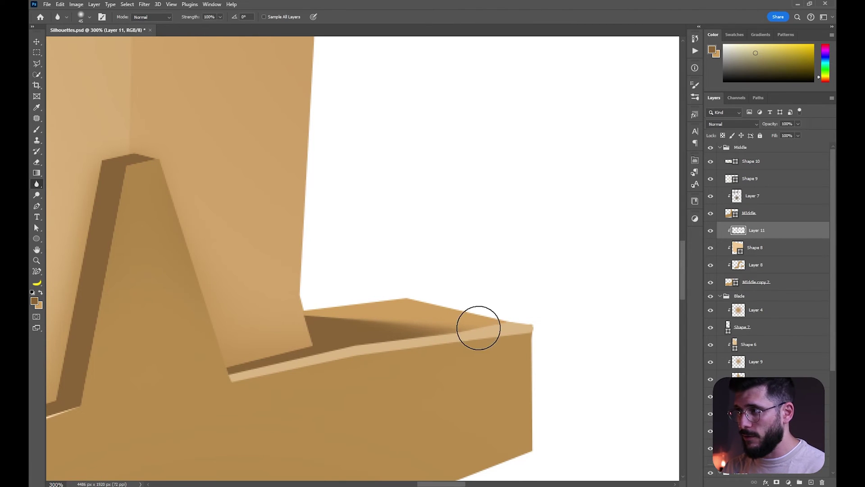
Step: Lasso and delete the excess crossguard shadow in front of the blade's lower corner, then soften the trimmed edge with the Blur tool
drag(344, 364, 620, 279)
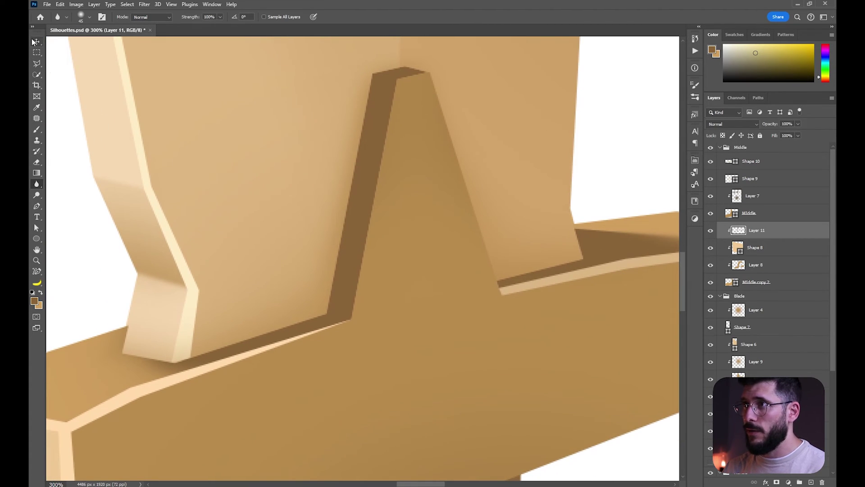
click(36, 64)
drag(279, 242, 371, 175)
key(Delete)
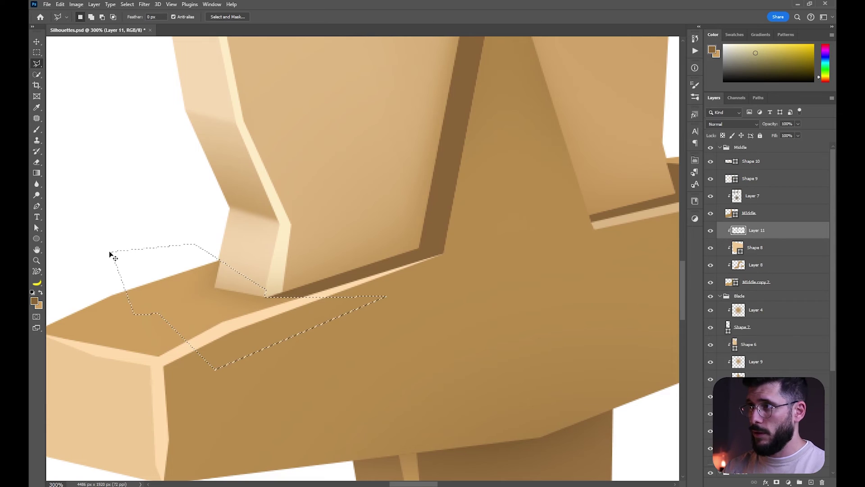
key(ctrl+d)
drag(398, 258, 350, 297)
click(37, 184)
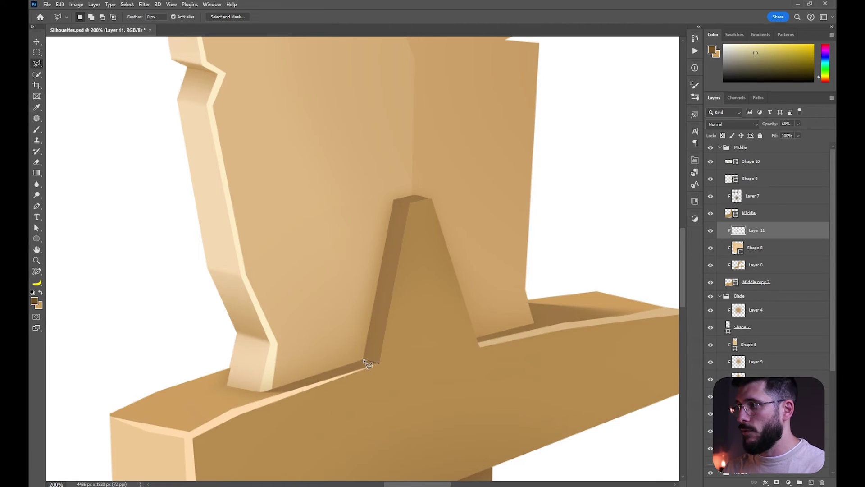
Step: Lasso the long side facet of the spike's thickness, darken it on a new clipped layer, and soften it with the Blur tool
click(364, 360)
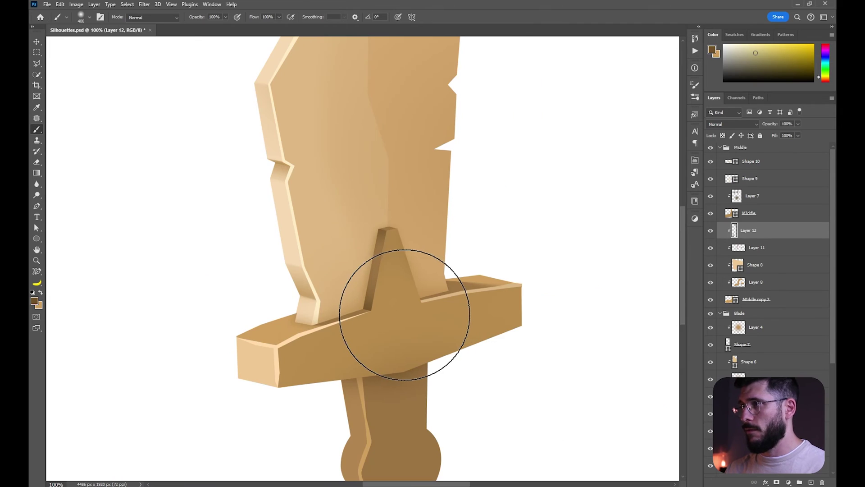
key(z)
click(403, 315)
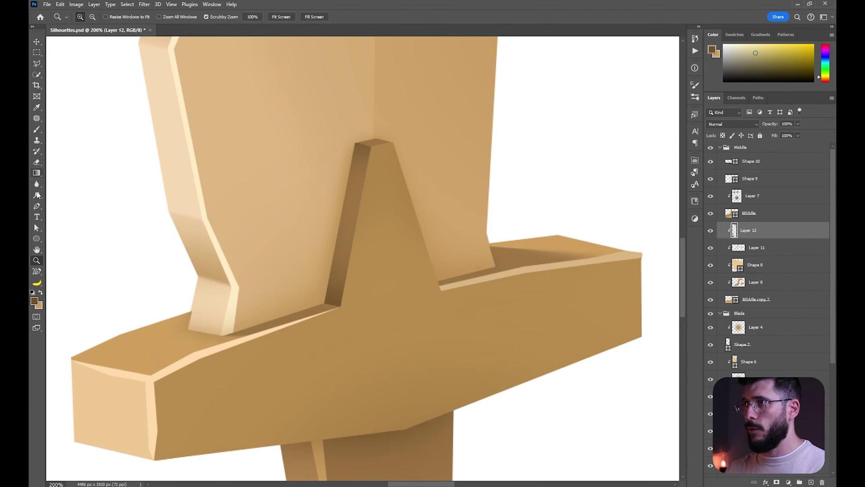
click(36, 185)
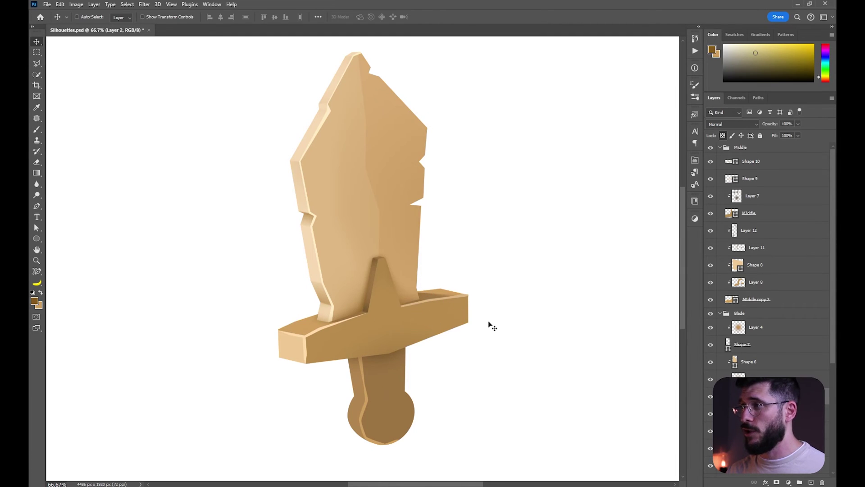
Step: Recolour the crossguard's Middle shape with brown sampled from its top-face shadow, adjusted slightly lighter
click(716, 217)
double_click(728, 214)
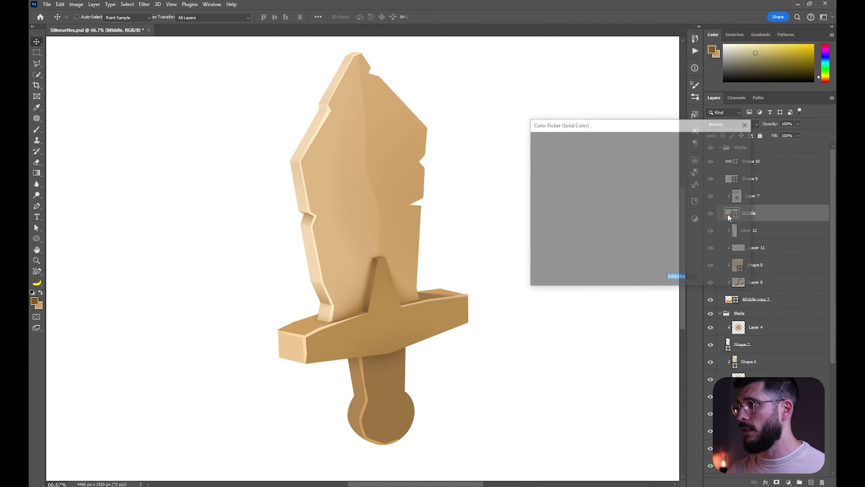
click(430, 295)
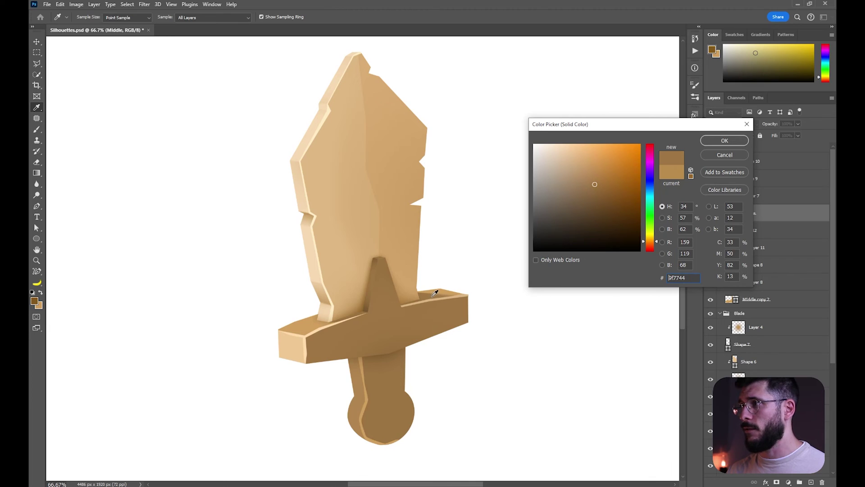
click(593, 182)
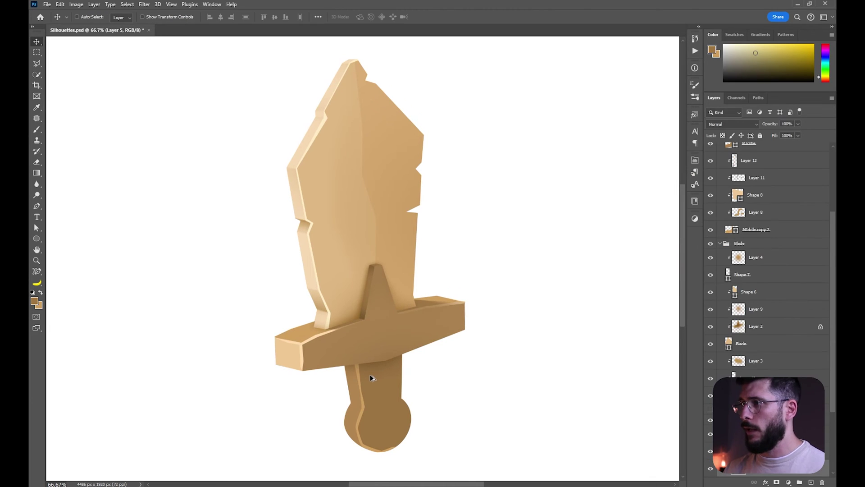
Step: Lasso a diagonal area of the handle's thickness under the crossguard and paint a soft 400 px cast shadow on a new layer
drag(382, 400, 394, 395)
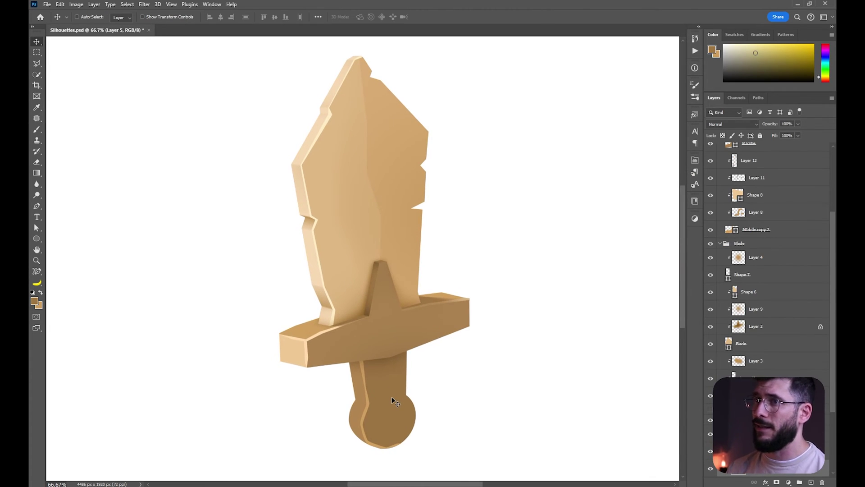
click(710, 424)
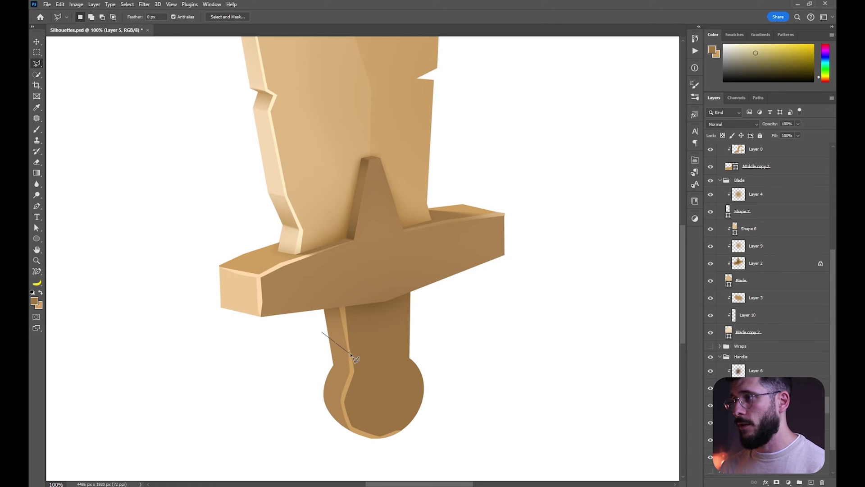
click(350, 353)
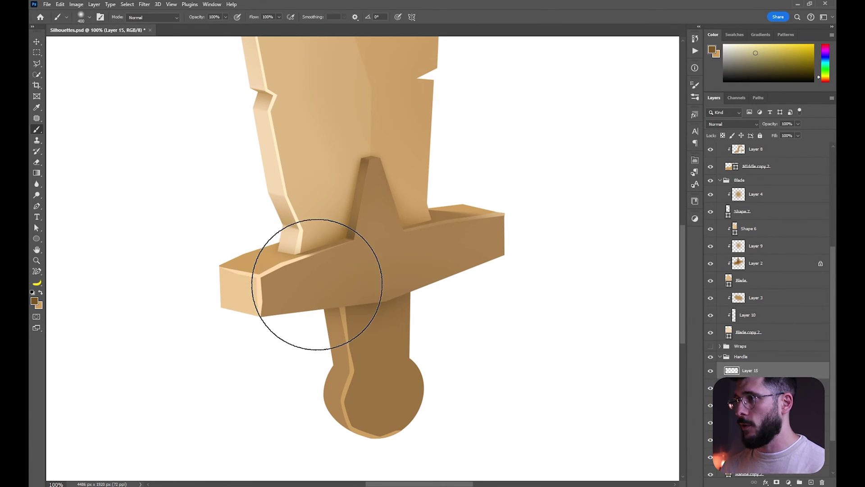
drag(317, 284, 325, 300)
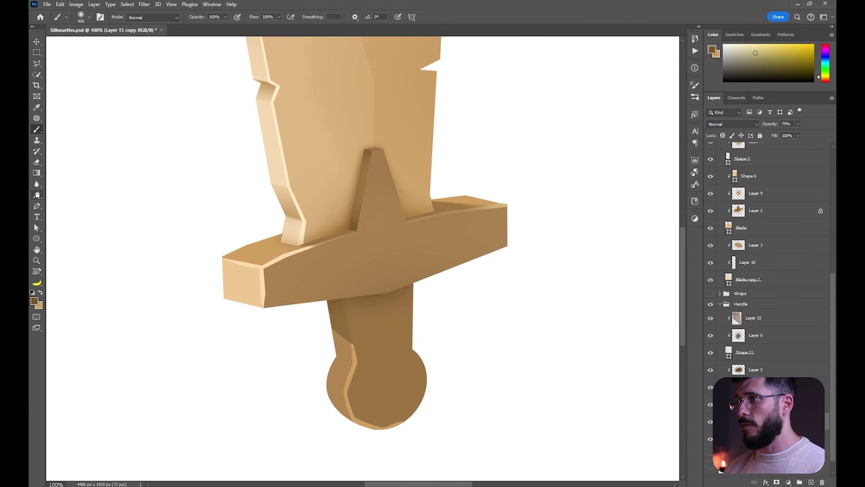
Step: Refine the cast shadow on the handle's thickness below the crossguard with the Blur and Eraser tools
click(37, 184)
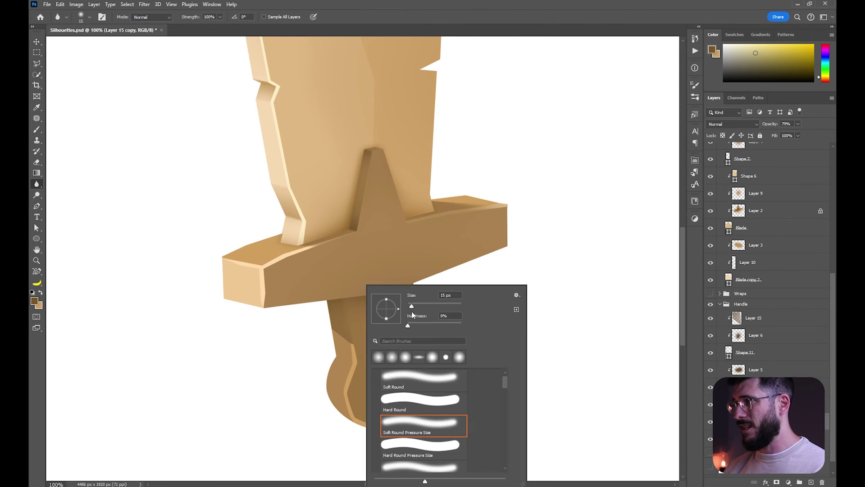
key(Escape)
key(v)
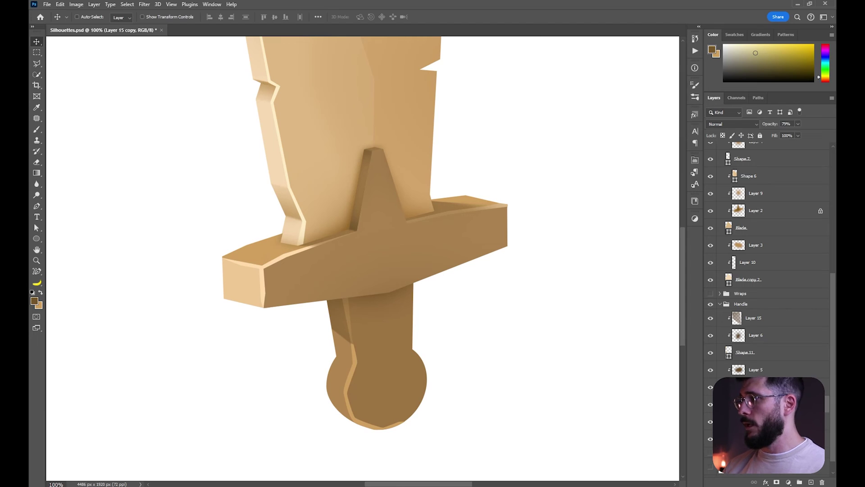
key(z)
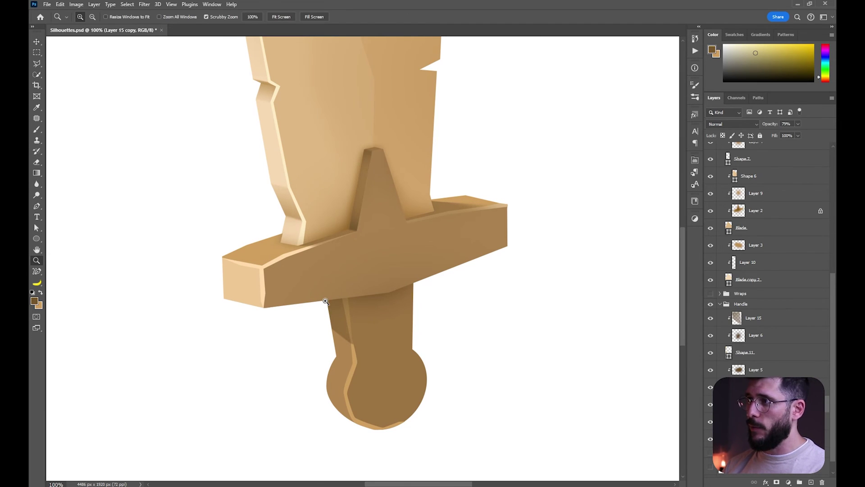
drag(338, 308, 366, 315)
key(e)
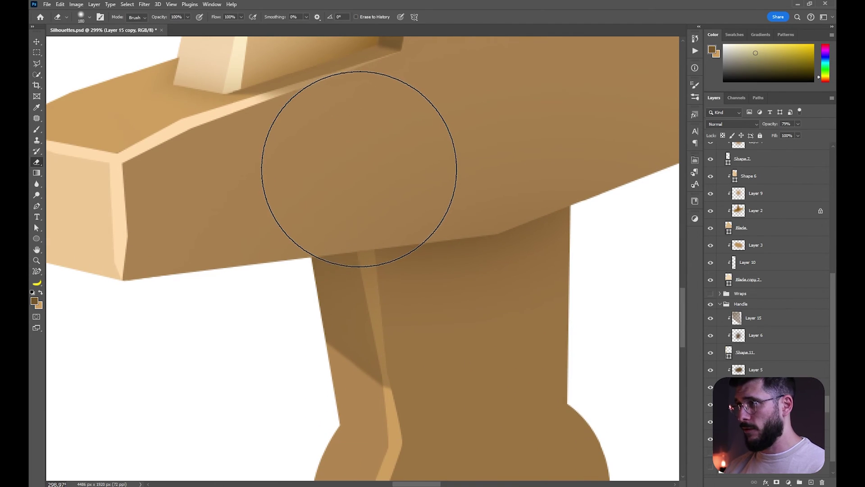
scroll(299, 338, down, 3)
drag(358, 379, 371, 386)
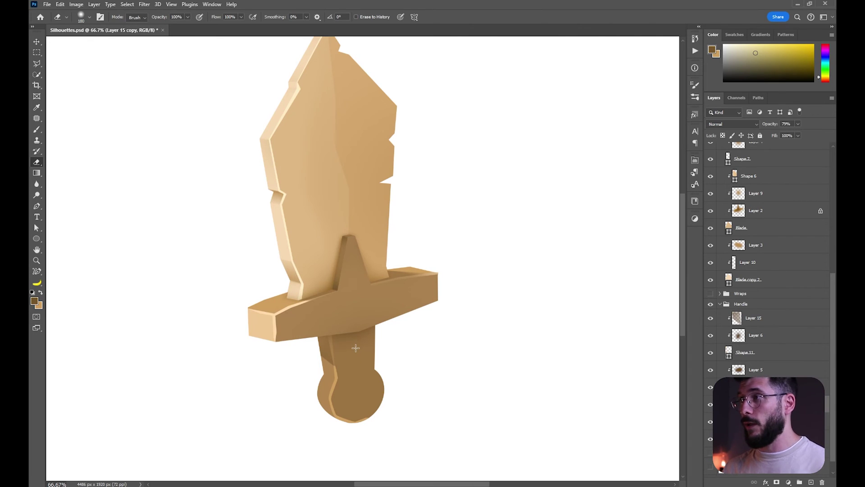
Step: Collapse all layer groups and add a new layer above the Middle group
drag(364, 343, 374, 361)
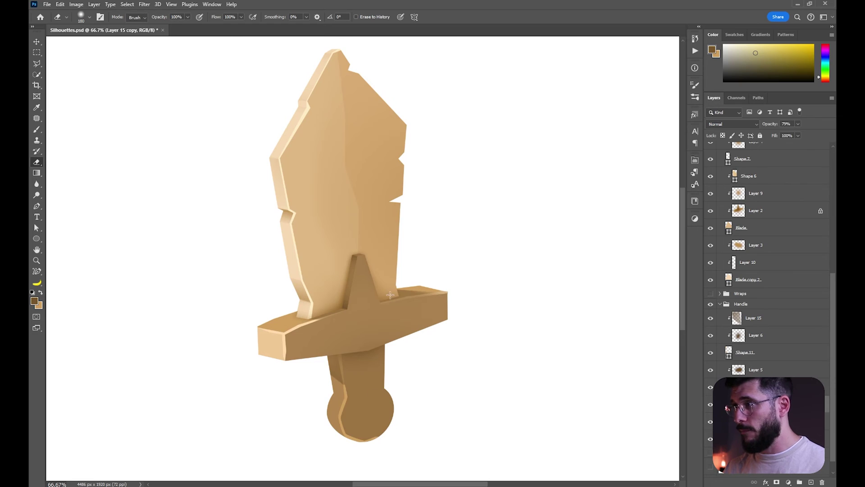
scroll(269, 342, down, 1)
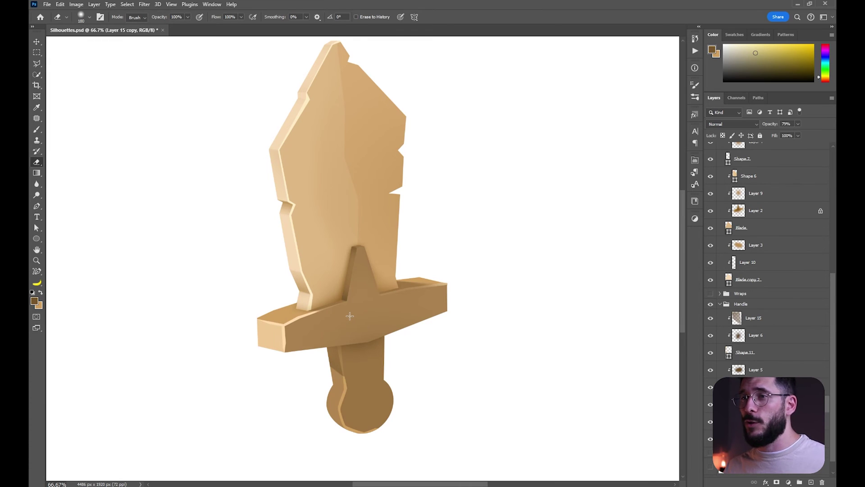
key(v)
key(ctrl+minus)
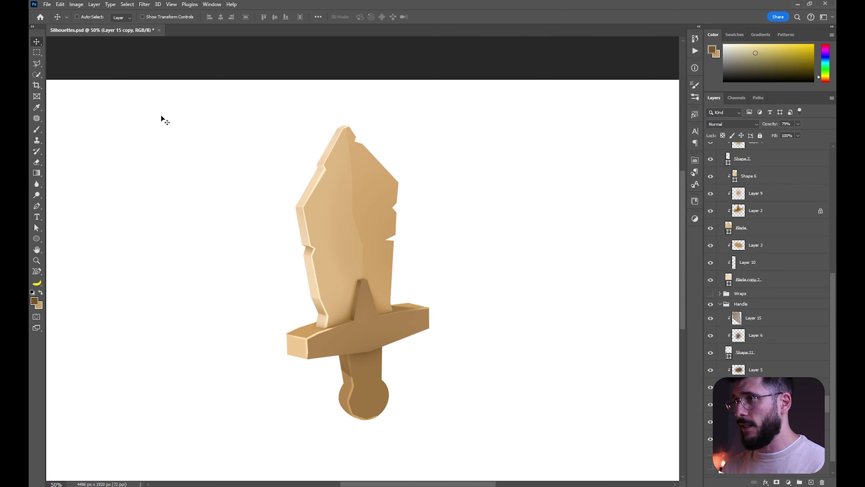
scroll(798, 167, up, 5)
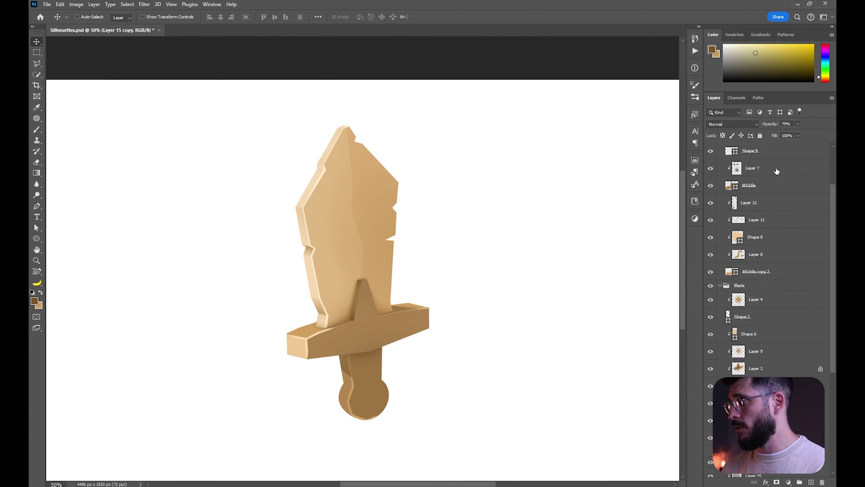
click(747, 148)
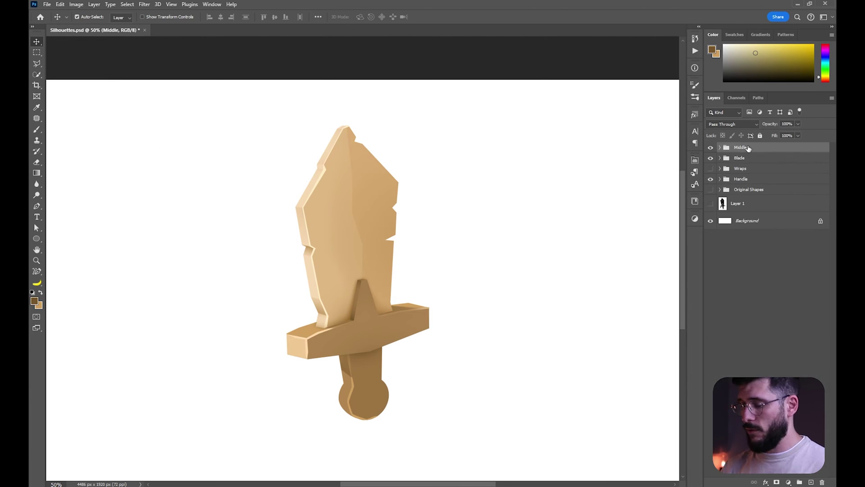
key(ctrl+shift+alt+n)
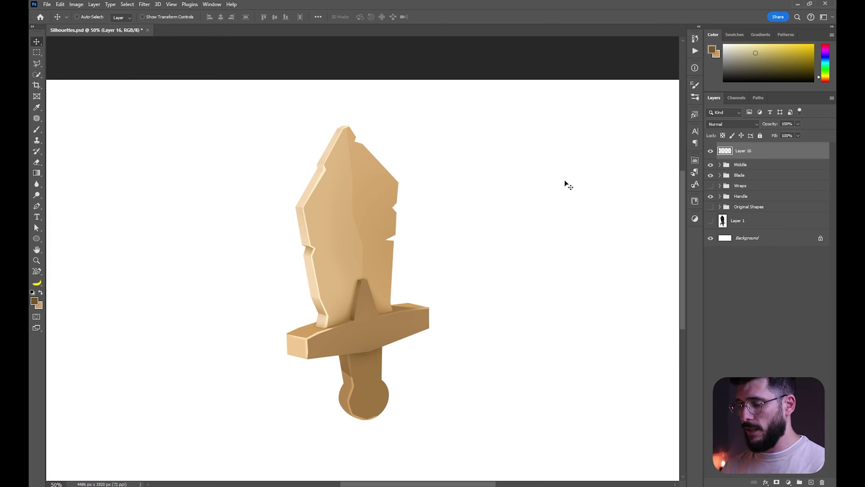
Step: Sketch a yellow sun with rays and an arrow aimed at the blade, using a hard 20 px brush
key(b)
alt+shift+right_click(170, 191)
mouse_move(138, 129)
mouse_down()
mouse_move(145, 106)
mouse_move(135, 113)
mouse_up()
drag(201, 119, 219, 107)
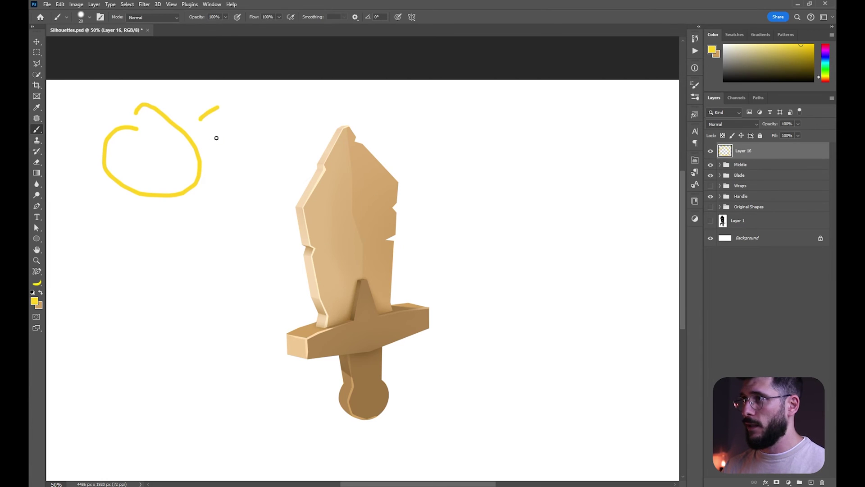
drag(216, 137, 238, 134)
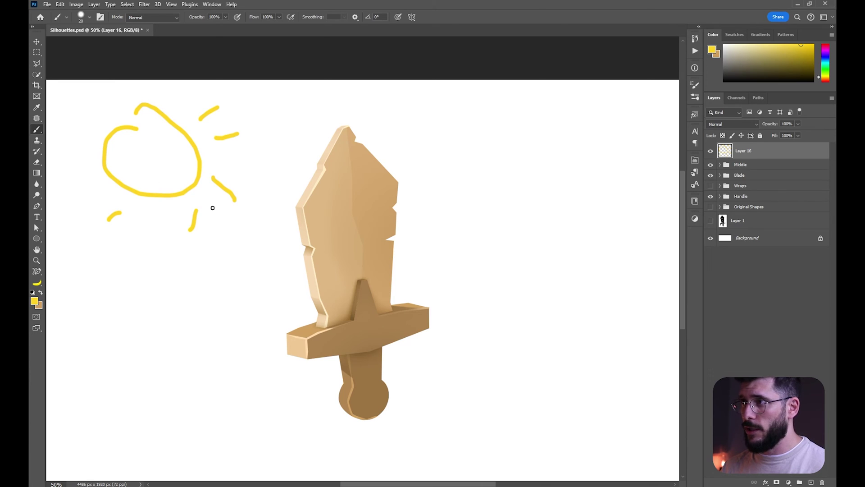
mouse_move(211, 196)
mouse_down()
mouse_move(253, 224)
mouse_move(254, 192)
mouse_up()
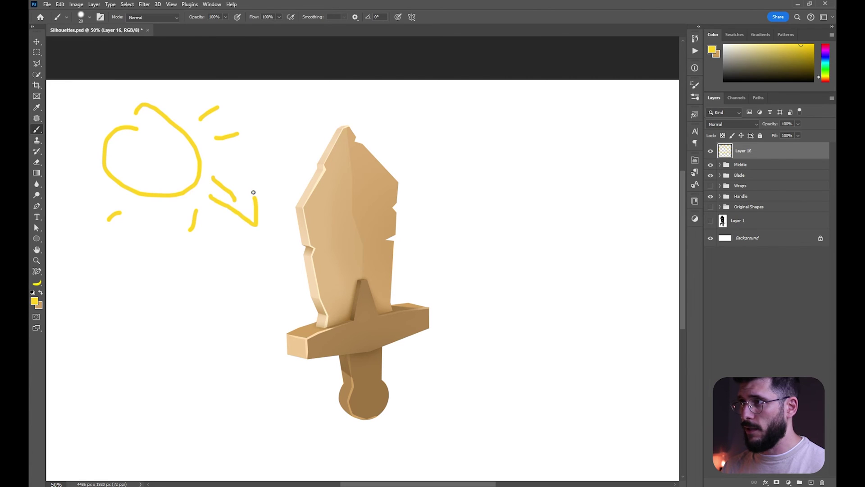
drag(259, 225, 222, 229)
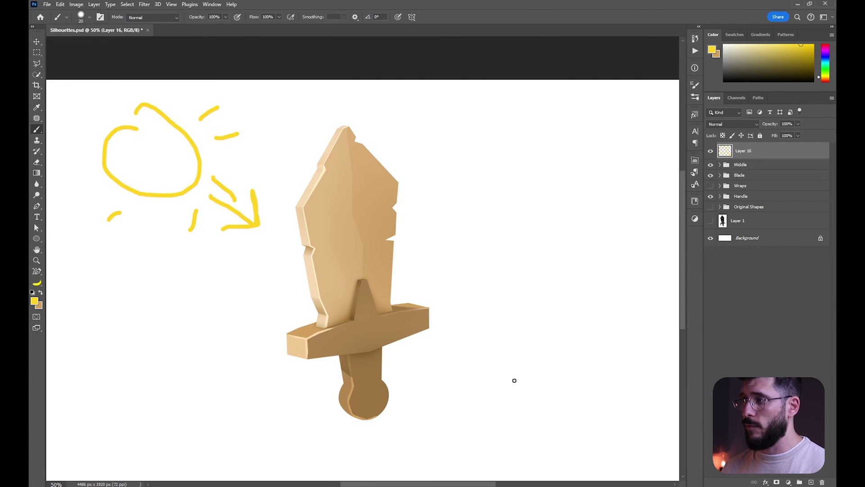
Step: Draw a yellow arrow leading away from the crossguard and two bounce-light arrows returning toward the handle and the blade
mouse_move(456, 343)
mouse_down()
mouse_move(560, 425)
mouse_move(572, 397)
mouse_up()
mouse_move(566, 429)
mouse_down()
mouse_move(568, 405)
mouse_move(426, 382)
mouse_move(407, 362)
mouse_up()
mouse_move(407, 362)
mouse_down()
mouse_move(414, 378)
mouse_move(427, 367)
mouse_up()
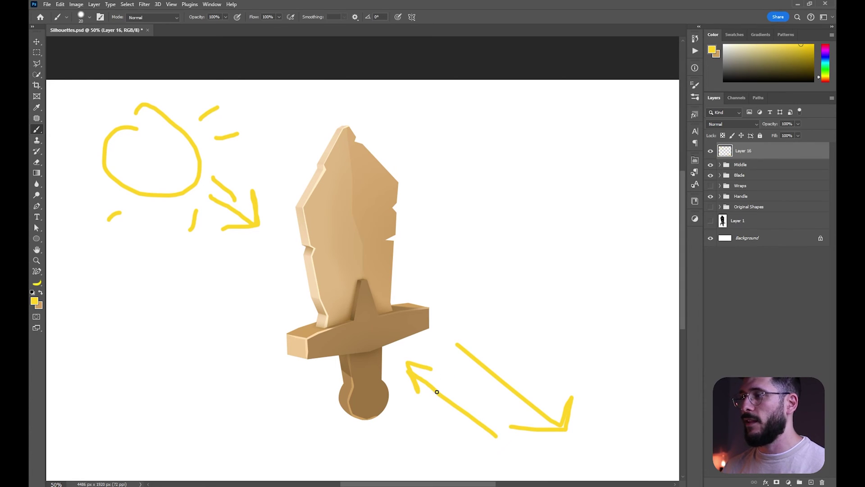
mouse_move(501, 294)
mouse_down()
mouse_move(413, 224)
mouse_move(443, 227)
mouse_up()
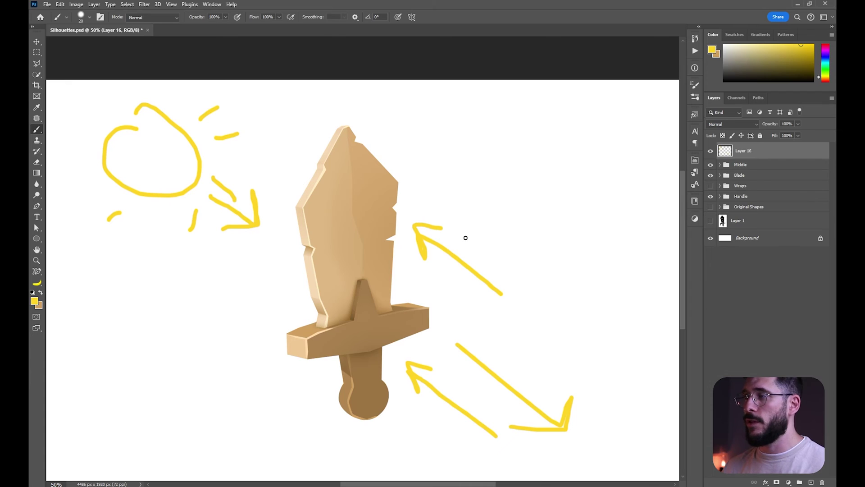
Step: Hide the light sketch layer, then add a new clipped layer above Layer 5 in the Handle group, ready for the Brush tool
key(ctrl+comma)
key(v)
ctrl+click(383, 400)
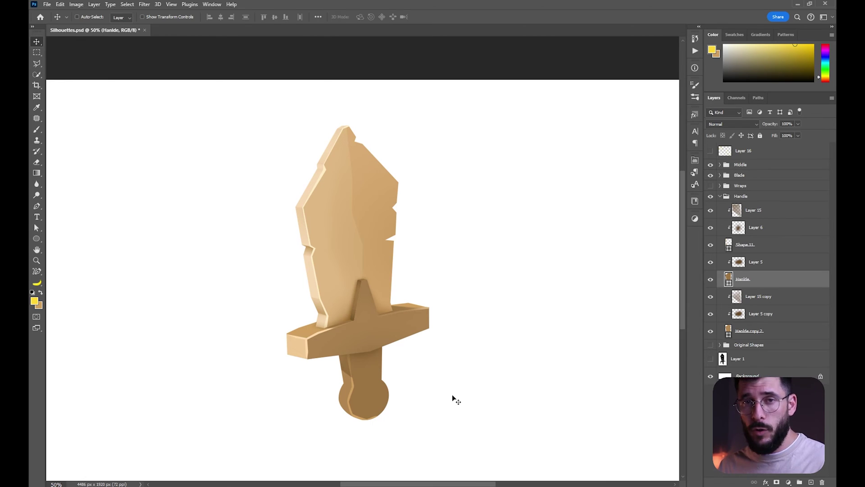
click(738, 266)
key(ctrl+shift+alt+n)
alt+click(760, 270)
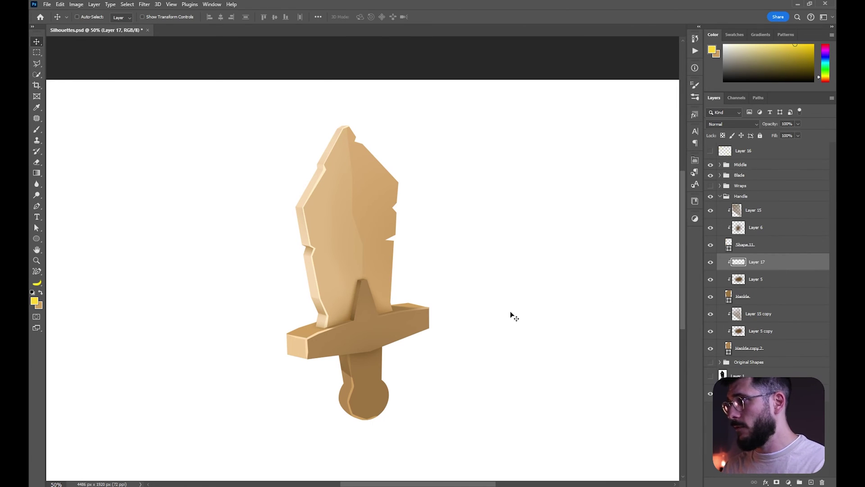
key(b)
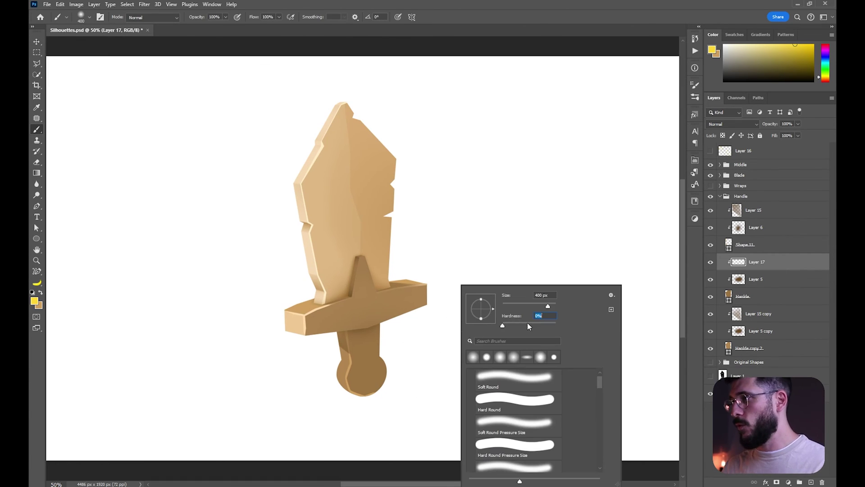
Step: Paint soft yellow bounce light on the pommel's right edge with a 0% hardness brush at 700 px, undoing the first dab
key(Return)
key(bracketright)
key(bracketright)
key(bracketright)
click(435, 377)
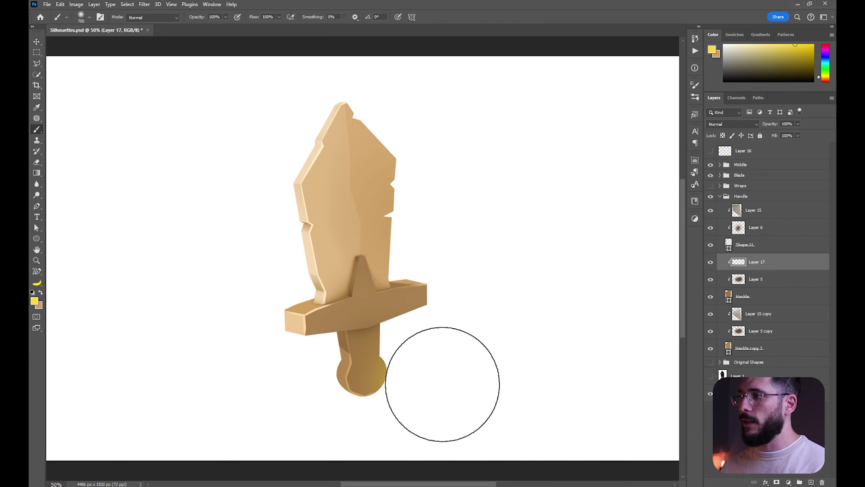
key(ctrl+z)
click(441, 388)
Step: Extend the yellow bounce light up the grip's right side with a 500 px soft brush, undoing the unwanted strokes
key(bracketleft)
key(bracketleft)
click(430, 360)
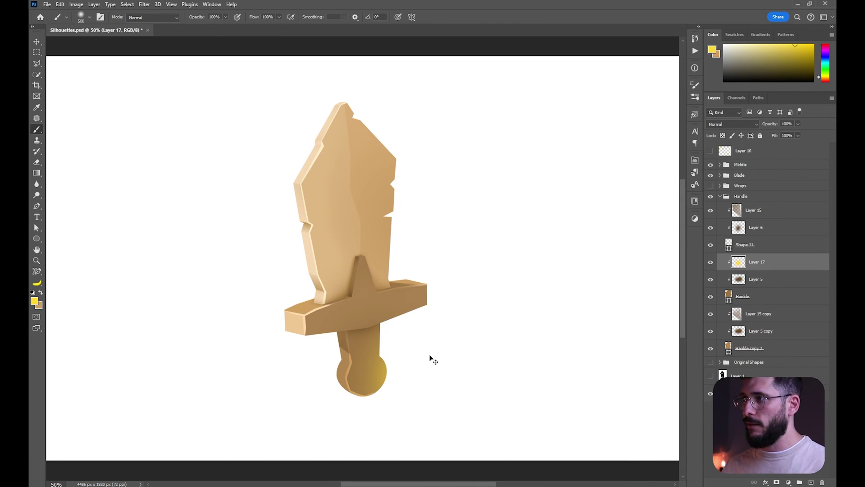
key(ctrl+z)
click(438, 347)
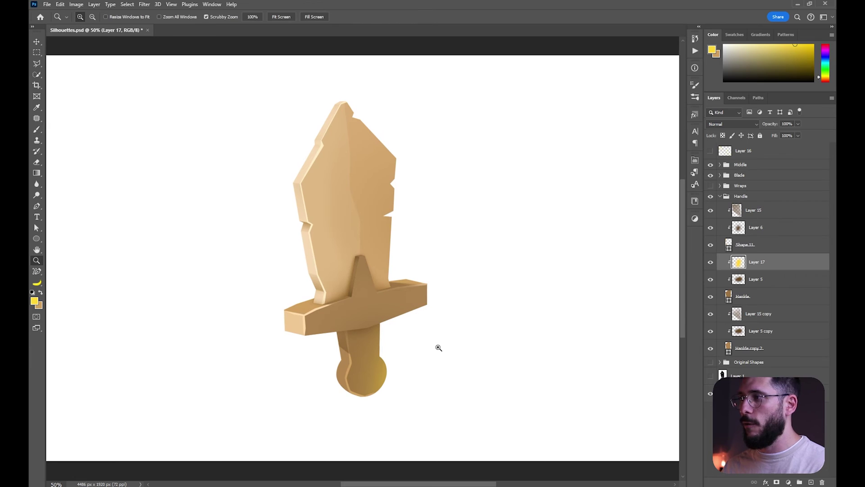
scroll(438, 348, up, 1)
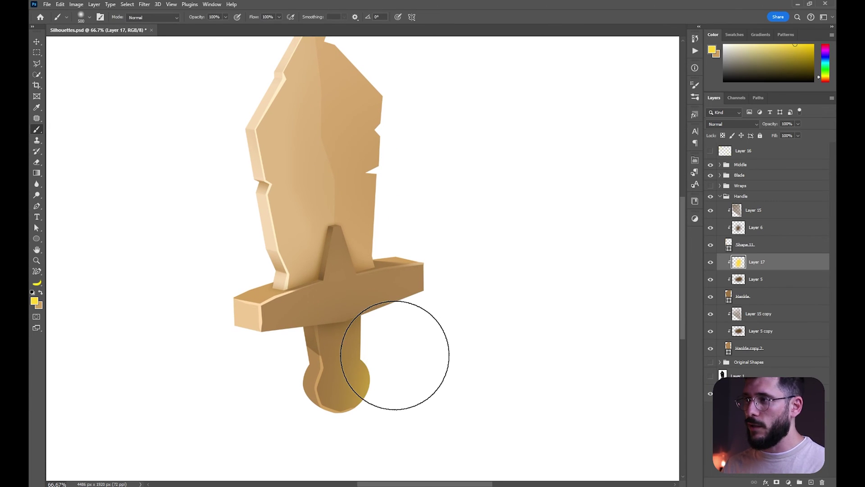
drag(396, 358, 464, 360)
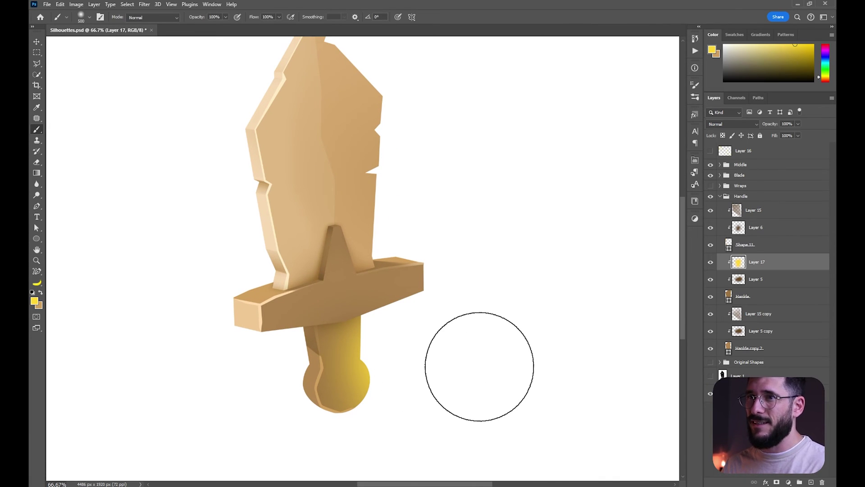
key(ctrl+z)
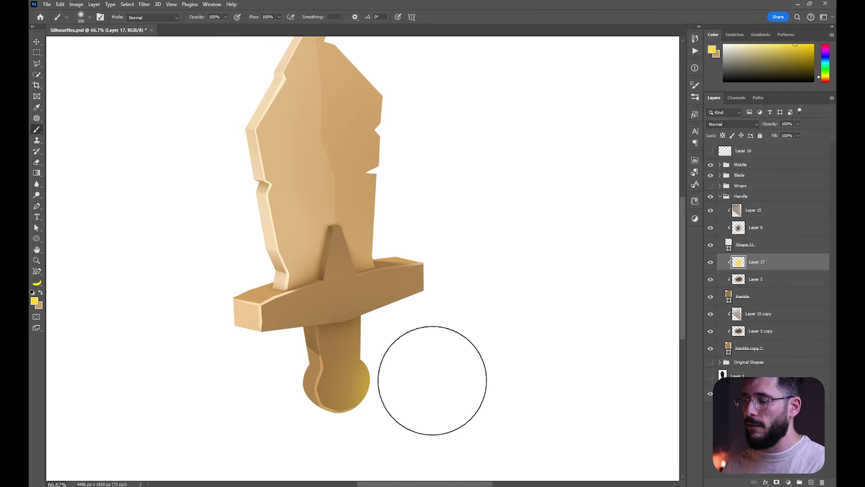
Step: Recolour the handle's bounce light on Layer 17 to a pale, desaturated yellow
drag(432, 380, 450, 388)
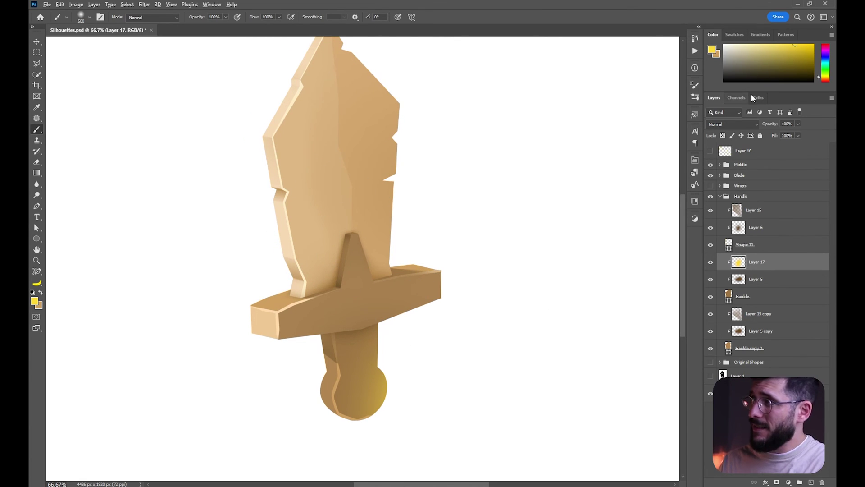
drag(765, 65, 761, 36)
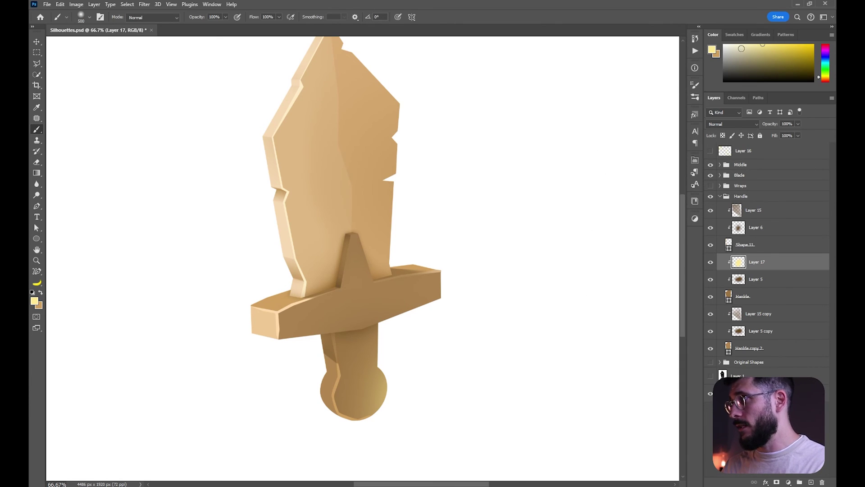
drag(755, 54, 753, 39)
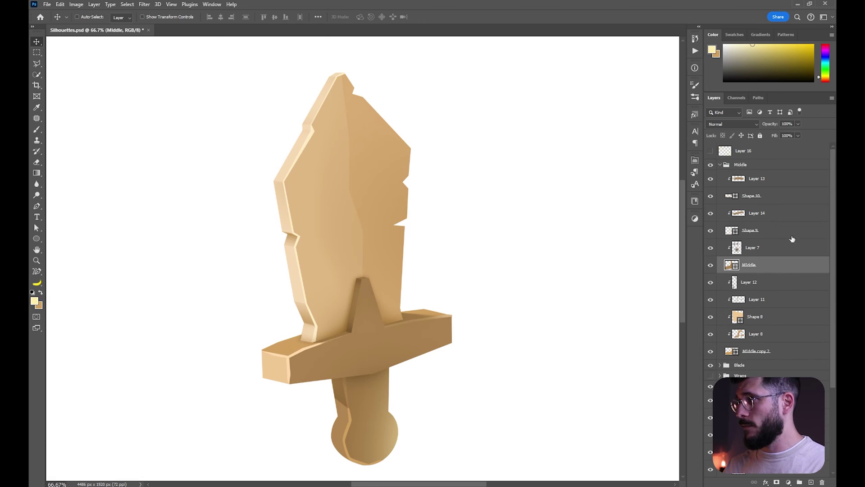
Step: Add a clipped layer above Layer 7 in the Middle group, with pale yellow bounce light along the crossguard's lower right edge
click(784, 248)
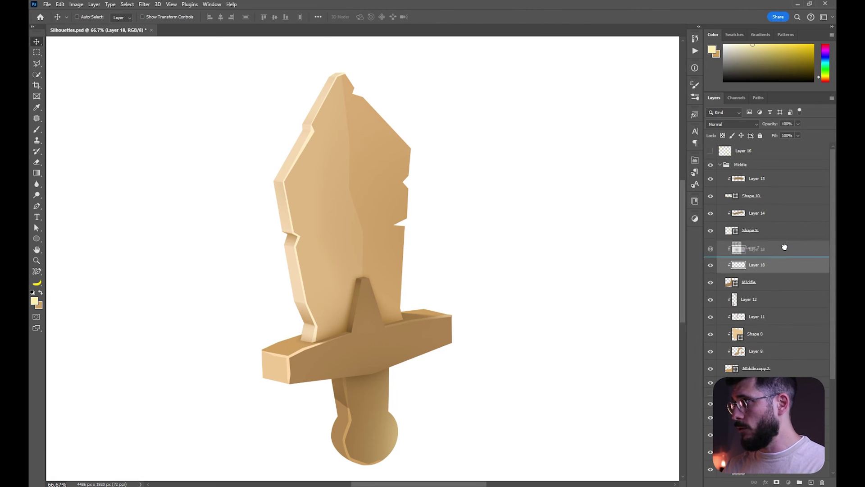
key(ctrl+alt+shift+n)
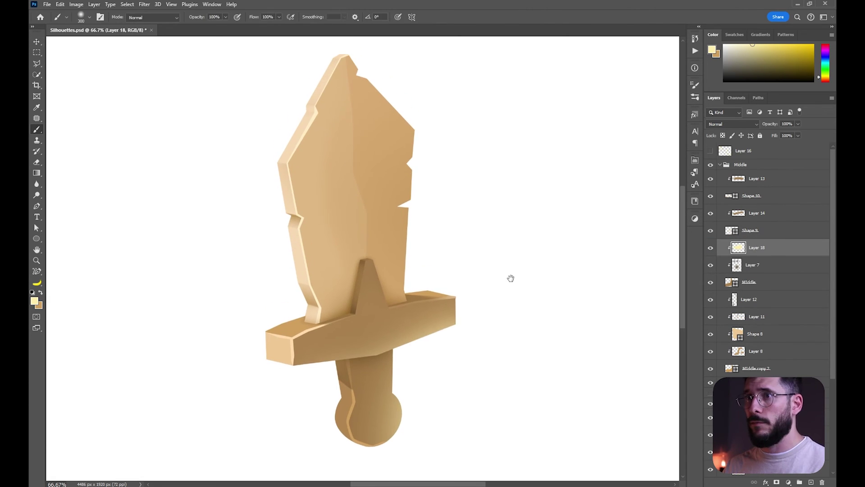
drag(511, 278, 512, 305)
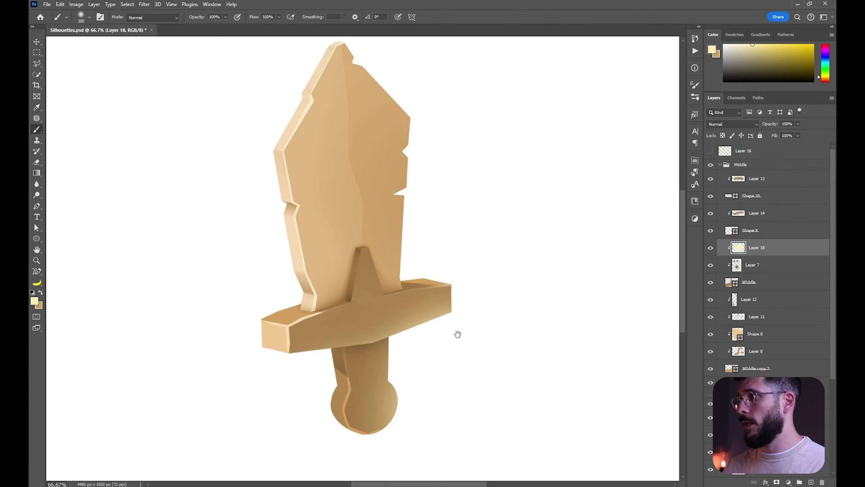
key(v)
drag(472, 331, 476, 334)
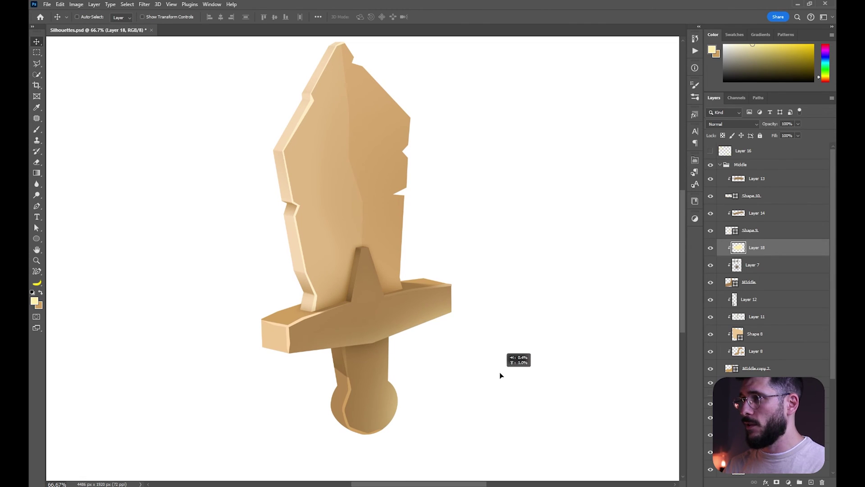
key(b)
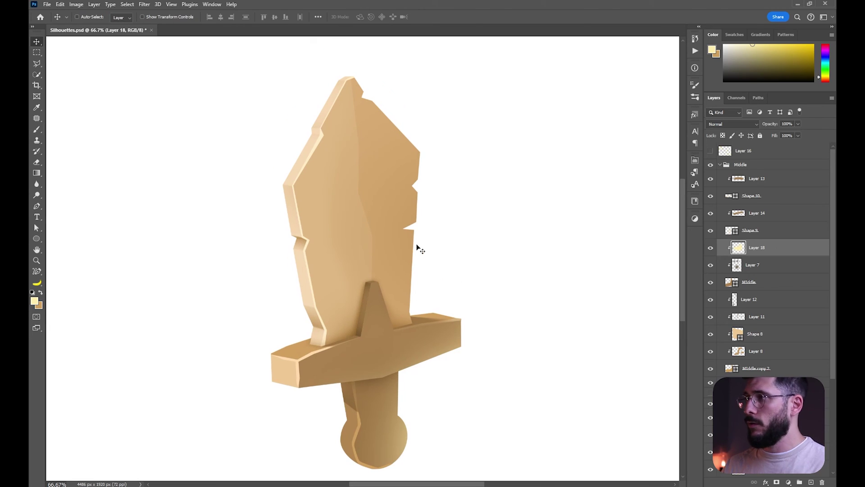
Step: Change the Blade shape's fill to a brighter, less saturated tan
ctrl+click(406, 252)
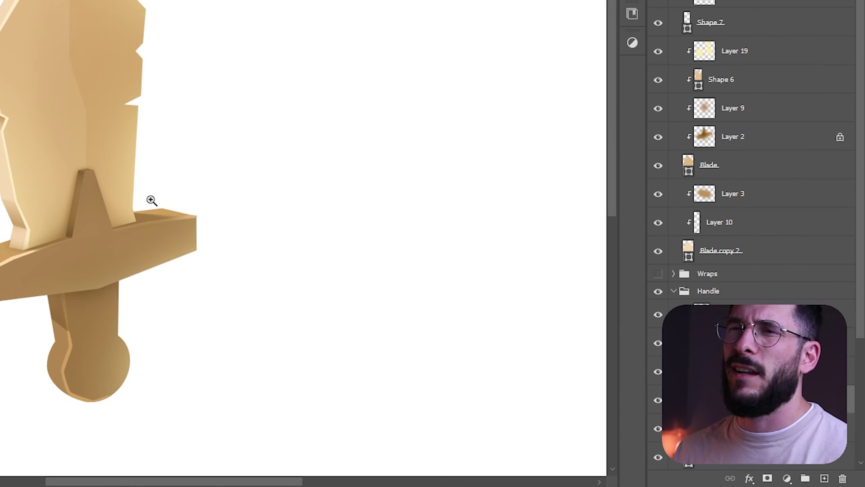
key(v)
click(729, 290)
double_click(728, 292)
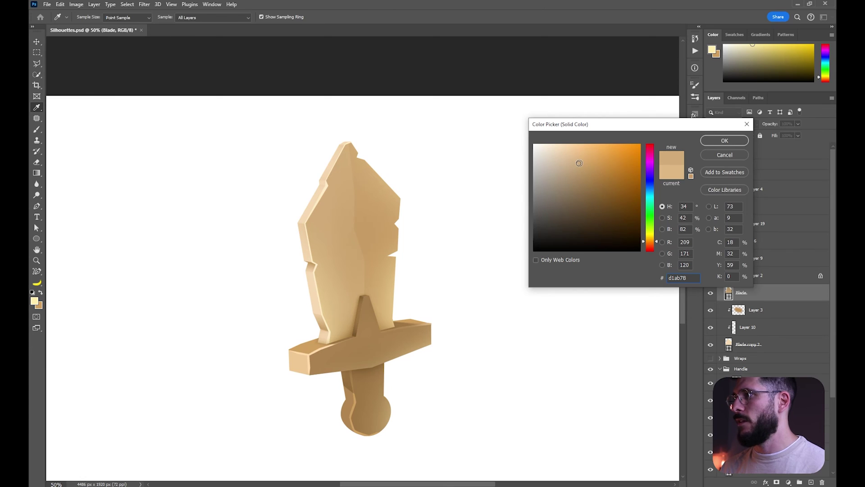
drag(579, 164, 563, 144)
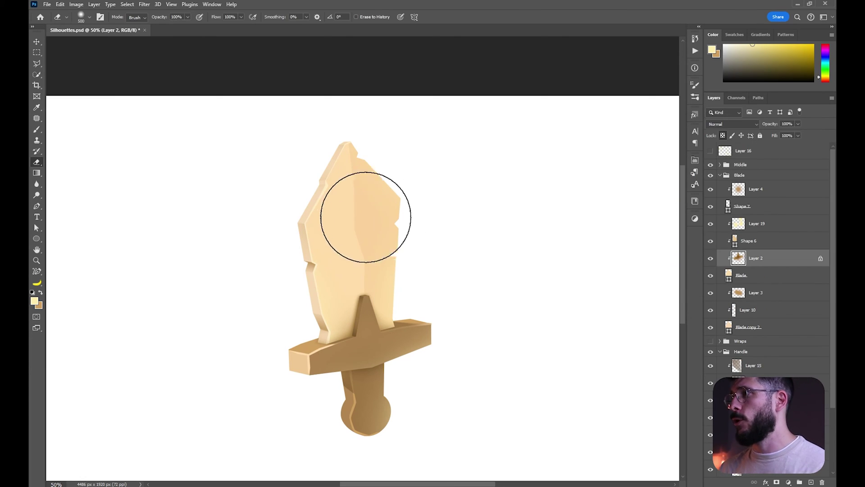
Step: Add a new clipped layer directly above the Blade shape, below Layer 2
key(z)
click(463, 346)
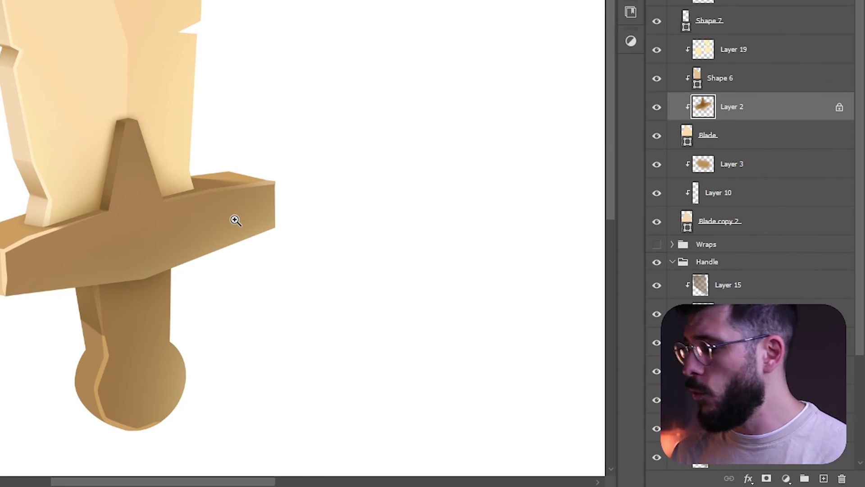
key(alt+[)
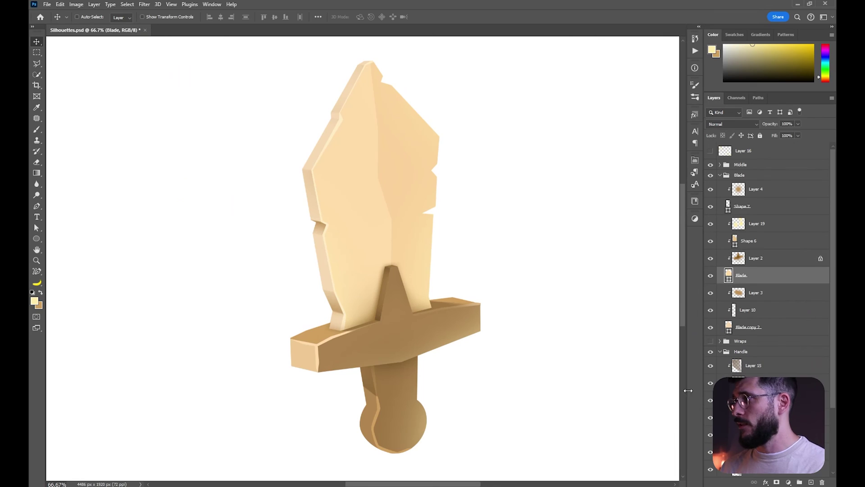
click(811, 482)
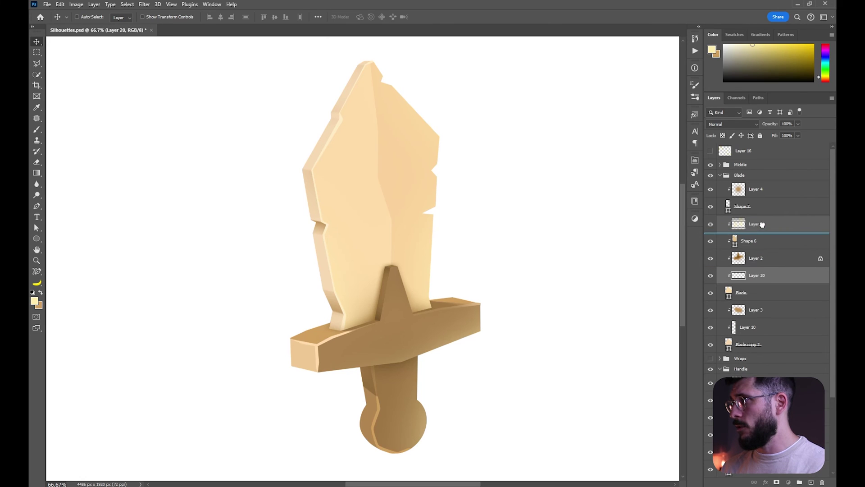
drag(498, 263, 492, 282)
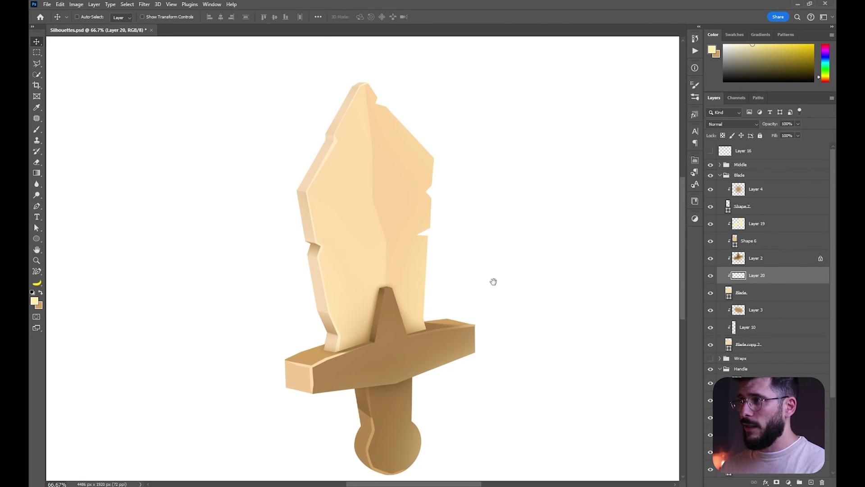
Step: Tilt the flattened brush tip to 39° and reduce the brush size to 15 px
key(b)
right_click(390, 239)
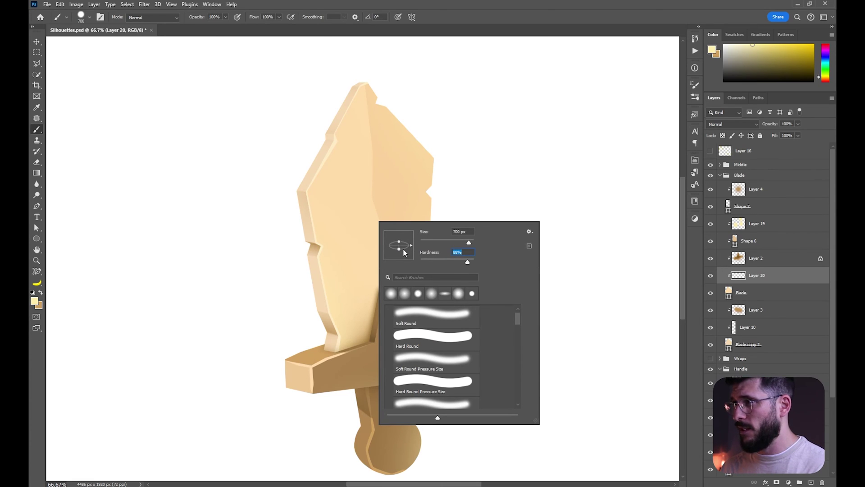
drag(402, 248, 407, 236)
click(449, 242)
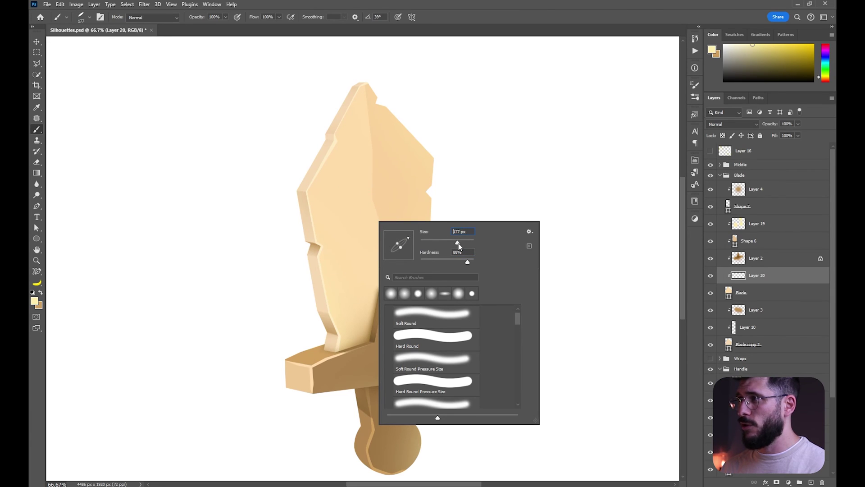
drag(458, 243, 460, 243)
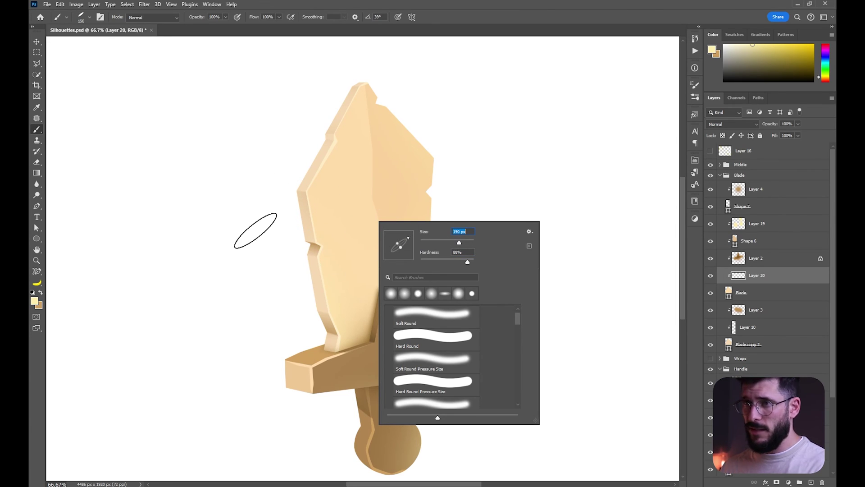
drag(458, 241, 425, 242)
key(Return)
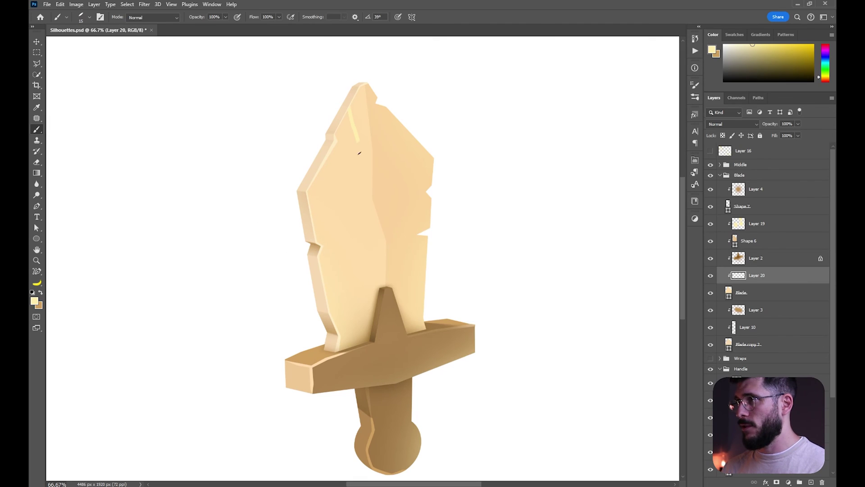
Step: Paint pale wavy wood-grain lines and a spiral knot down the left facet of the blade
mouse_move(359, 153)
mouse_down()
mouse_move(358, 251)
mouse_move(370, 303)
mouse_up()
drag(334, 146, 337, 210)
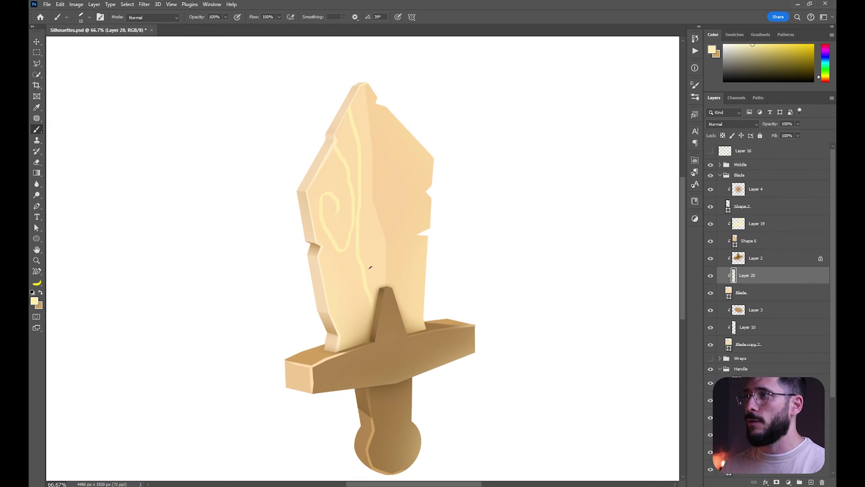
drag(323, 252, 361, 320)
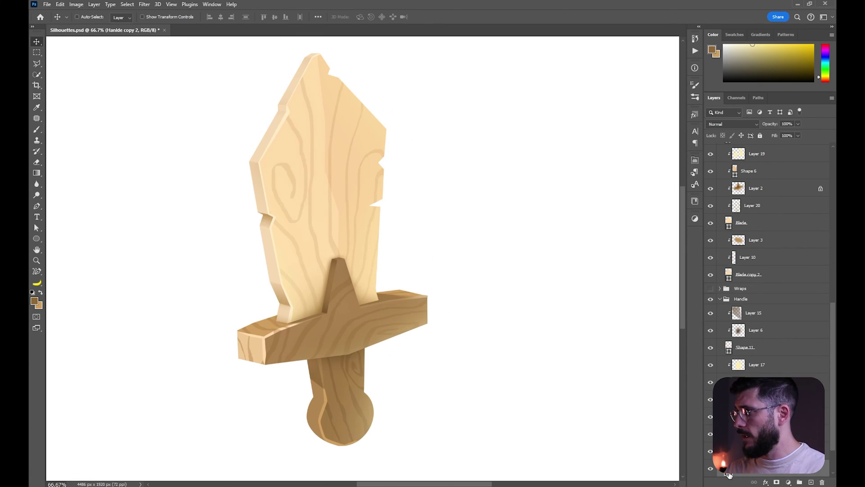
Step: Add a new layer above Handle copy 2 for the handle's side-face wood grain, using a 30 px brush
click(813, 482)
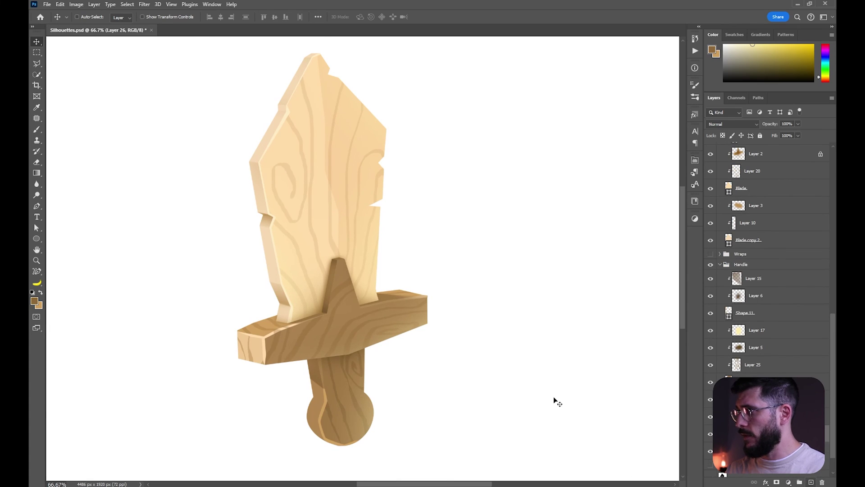
key(b)
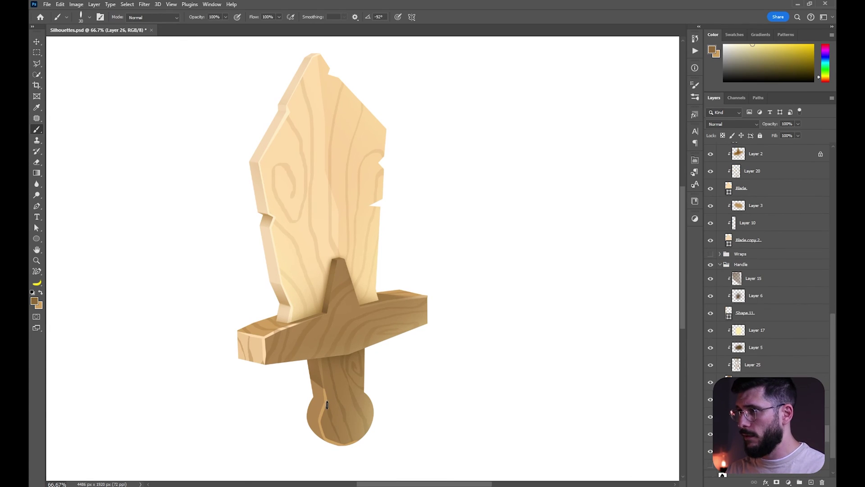
key(z)
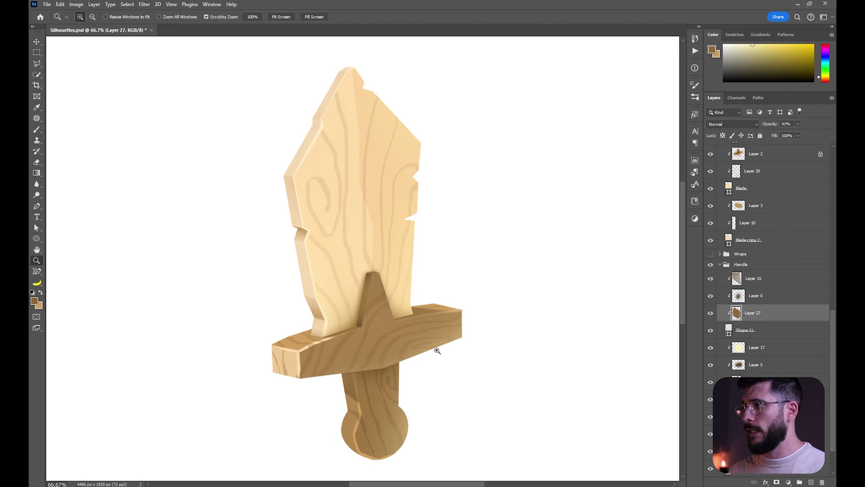
alt+click(390, 367)
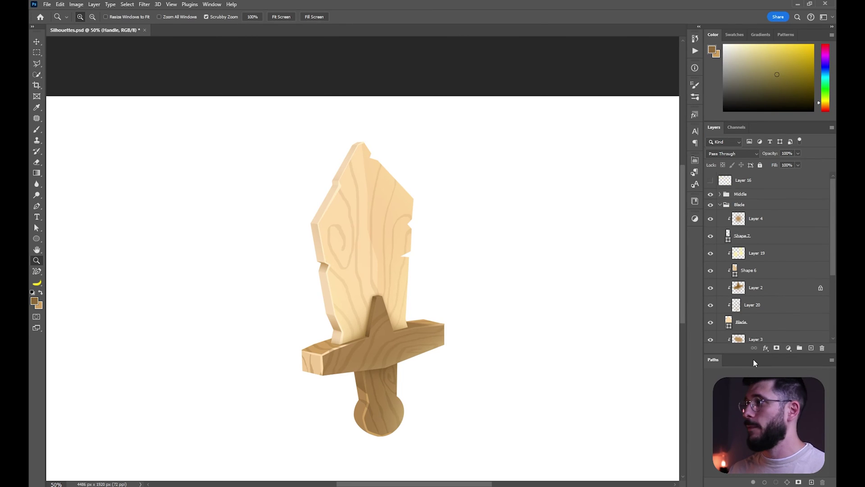
Step: Collapse the Blade group and reveal the Wraps group over the handle, with both wrap shapes at 34% opacity
scroll(751, 325, down, 5)
scroll(749, 285, up, 5)
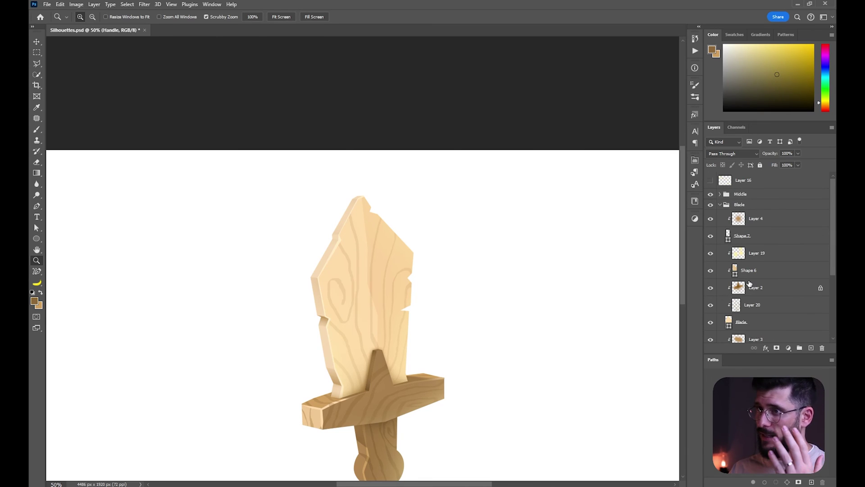
scroll(750, 283, down, 1)
scroll(750, 284, down, 4)
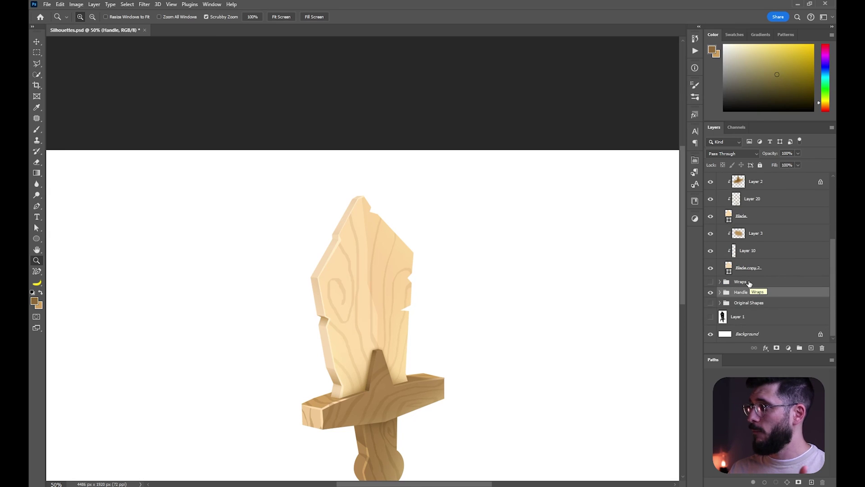
scroll(420, 346, down, 2)
scroll(420, 344, down, 1)
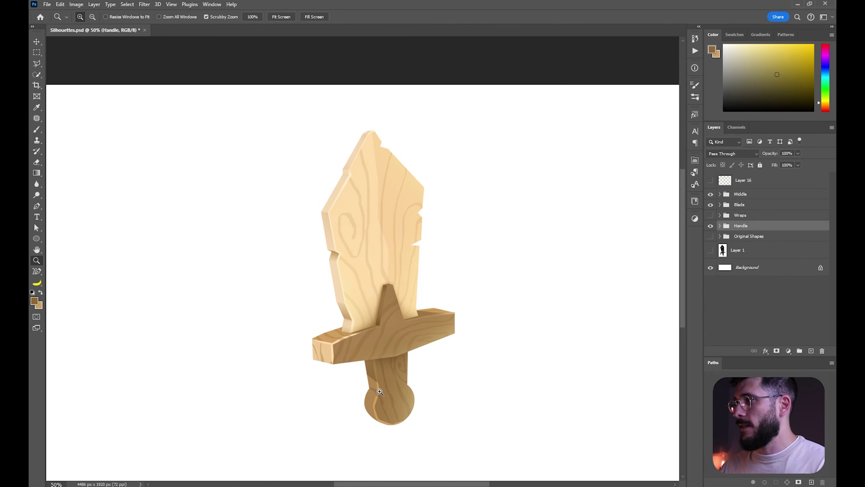
click(379, 392)
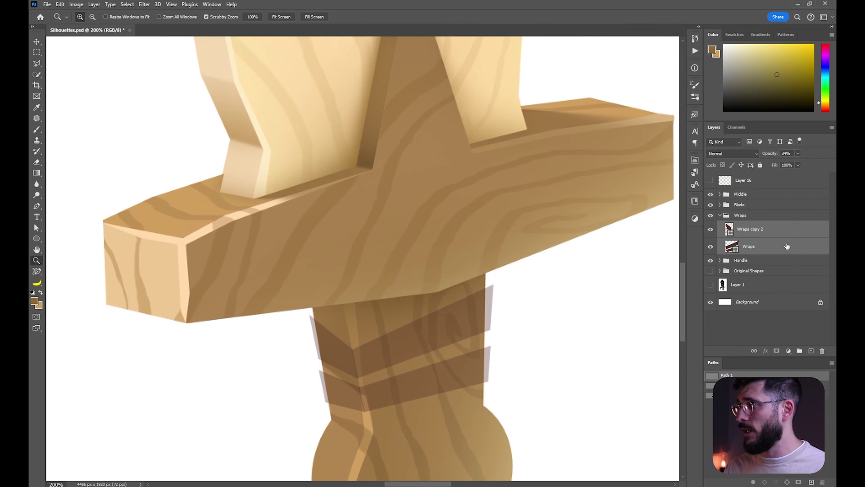
Step: Draw a curved upper wrap over the guide shapes with the Pen tool and fill it with dark reddish brown
click(784, 233)
key(p)
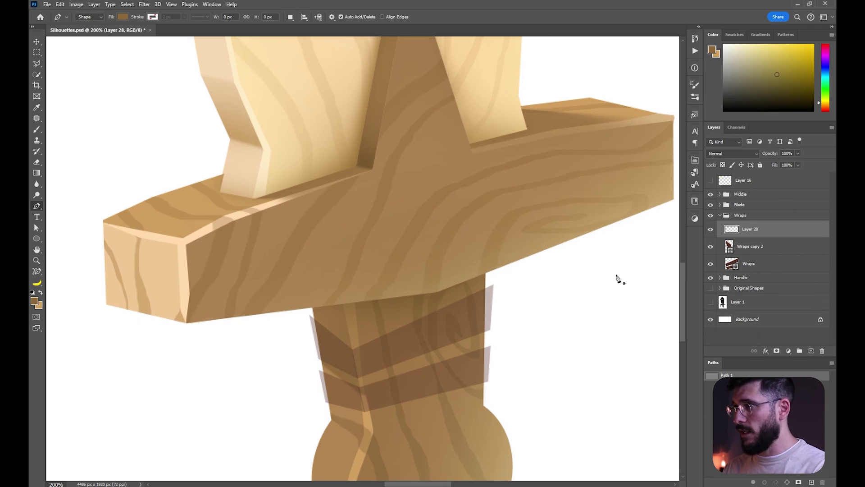
click(490, 283)
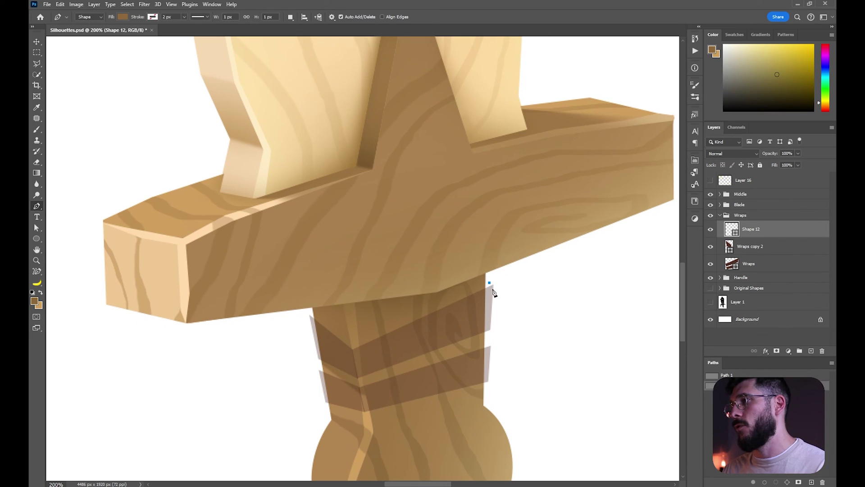
click(491, 288)
click(493, 300)
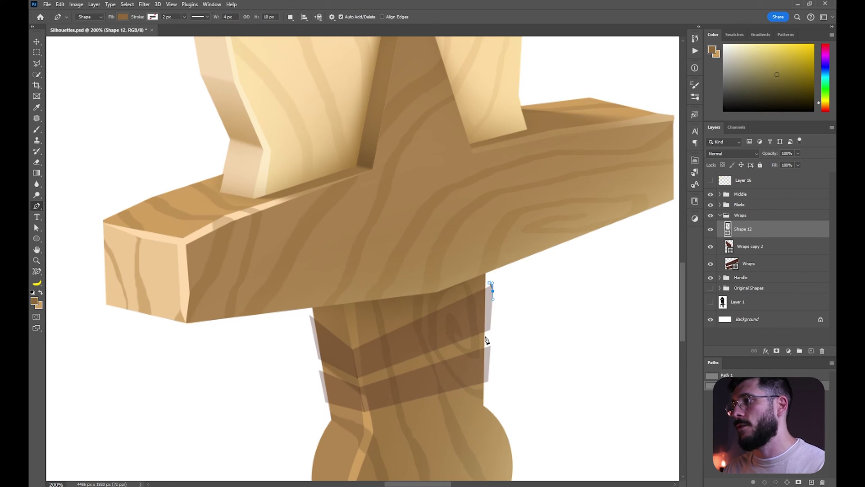
click(479, 334)
click(363, 376)
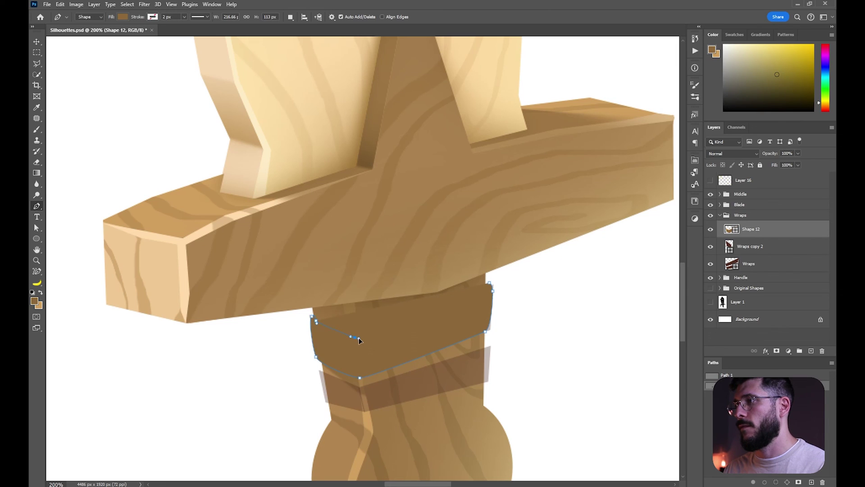
key(v)
key(b)
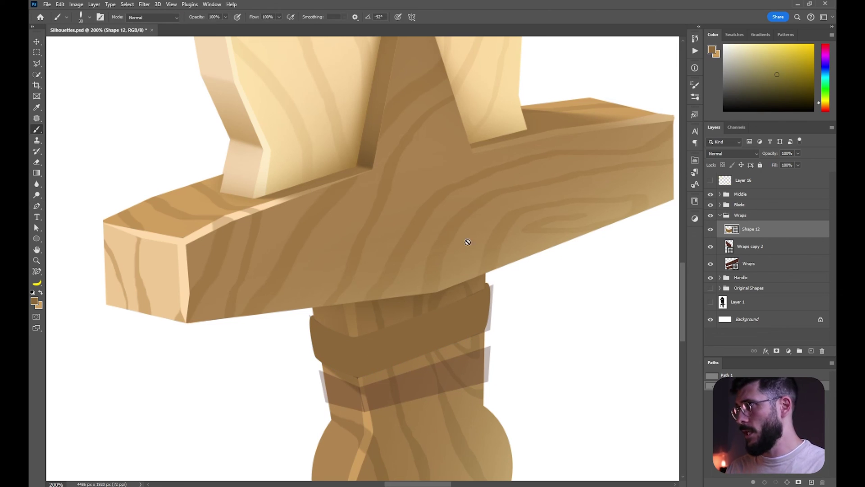
click(789, 88)
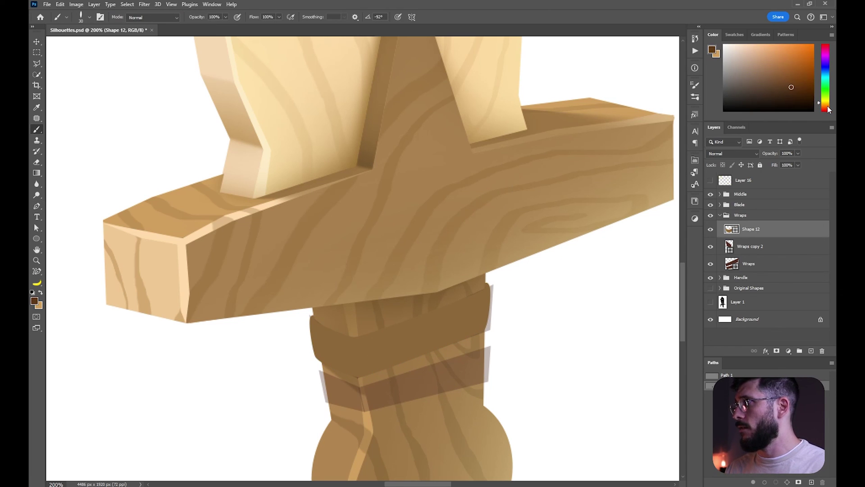
key(alt+BackSpace)
Step: Duplicate the brown wrap as a lower band, transform it to fit the handle, and remove the translucent guide wraps
drag(472, 342, 462, 323)
key(v)
drag(453, 309, 453, 355)
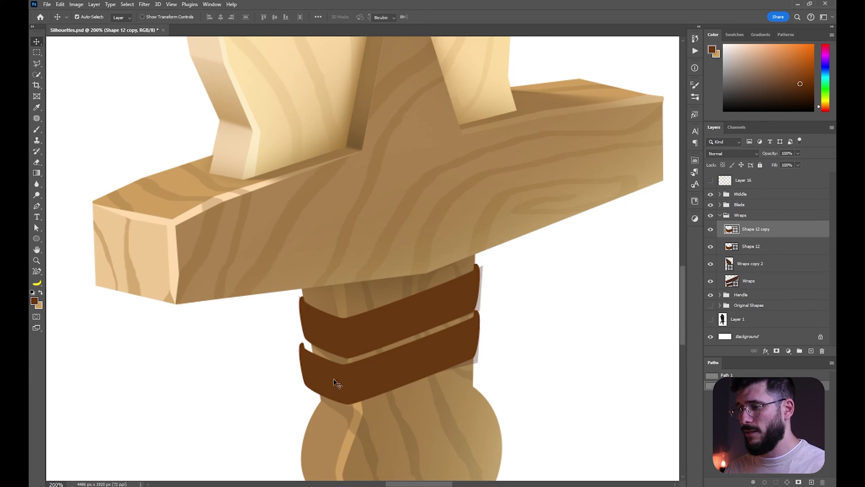
key(ctrl+t)
drag(299, 357, 309, 362)
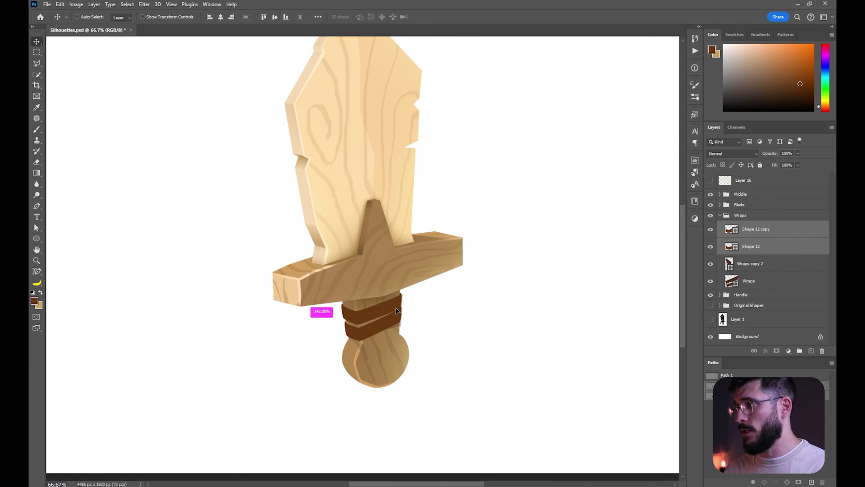
drag(396, 307, 396, 302)
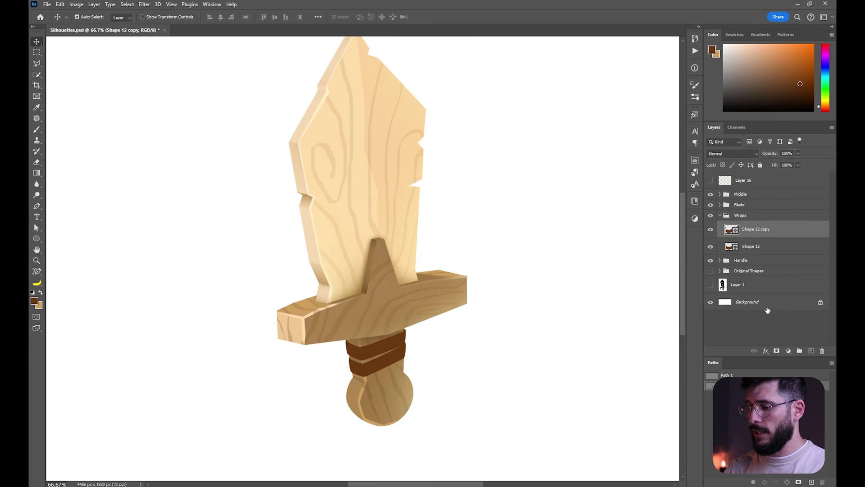
Step: Add a new layer clipped to the lower wrap and set the soft brush size to 78 px
key(ctrl+shift+alt+n)
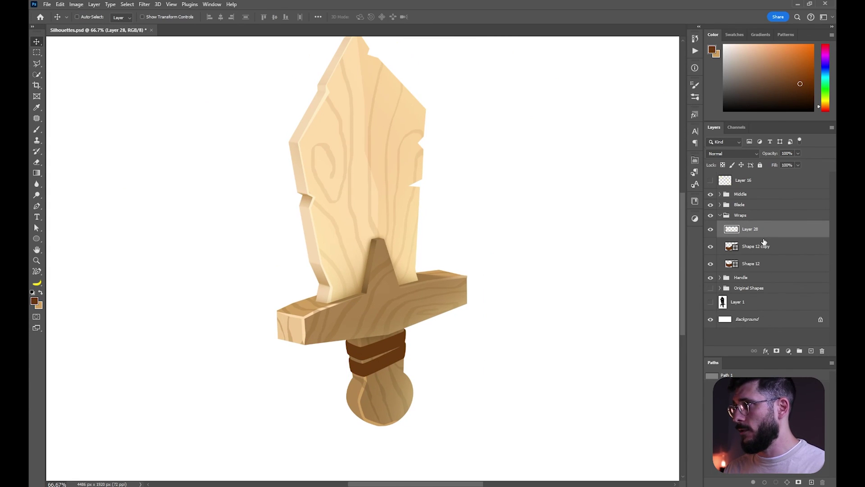
alt+click(763, 236)
key(b)
scroll(352, 383, up, 1)
right_click(388, 308)
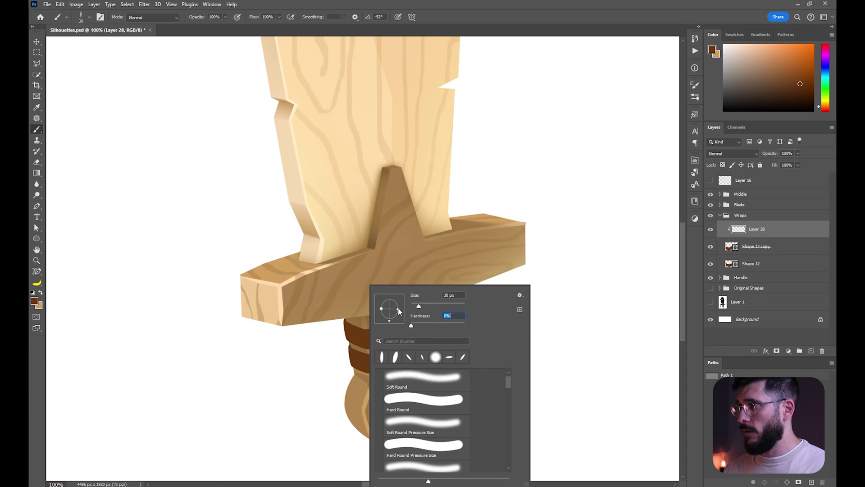
click(430, 305)
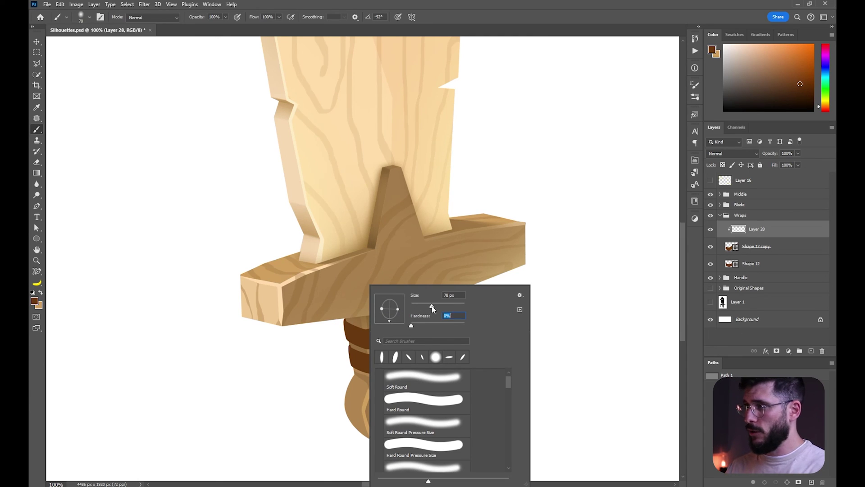
Step: Paint a soft lighter brown glow over the left side of the lower wrap with a 200 px brush
alt+click(364, 361)
alt+shift+right_click(365, 362)
mouse_move(365, 362)
mouse_down()
mouse_move(355, 351)
mouse_move(339, 378)
mouse_up()
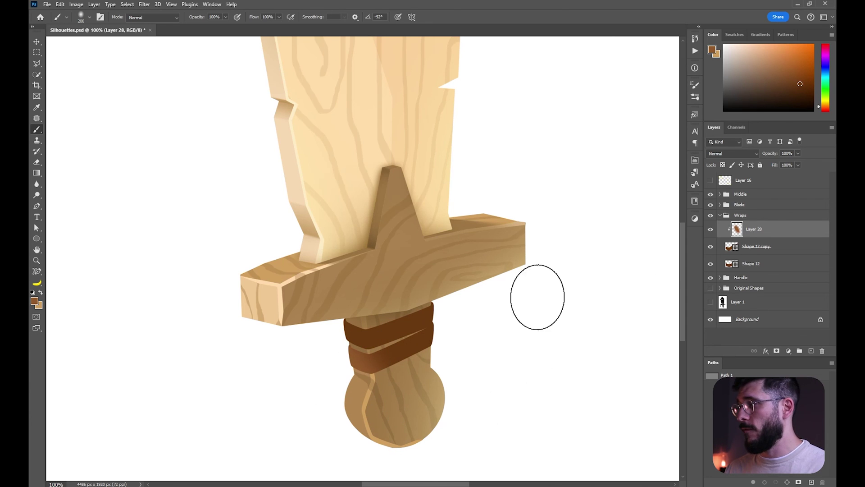
key(z)
click(374, 365)
click(374, 365)
drag(375, 355, 358, 346)
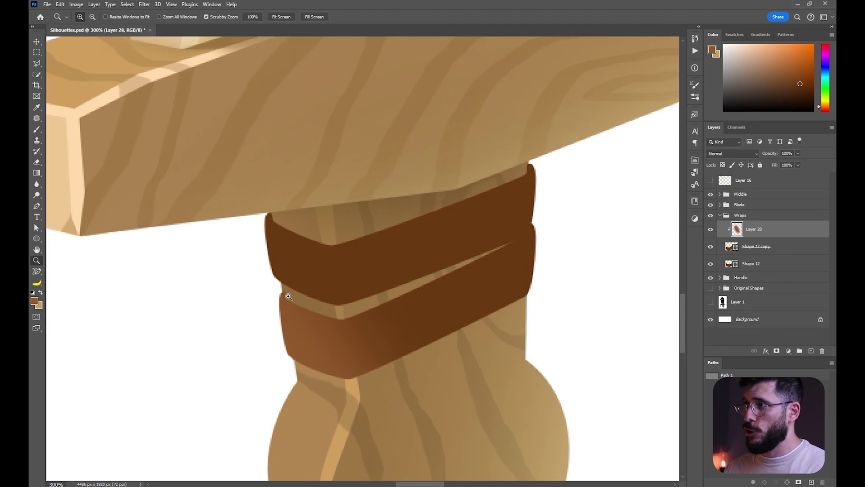
Step: Duplicate the lower wrap's glow layer and clip the copy to the upper wrap, Shape 12
key(ctrl+minus)
key(ctrl+minus)
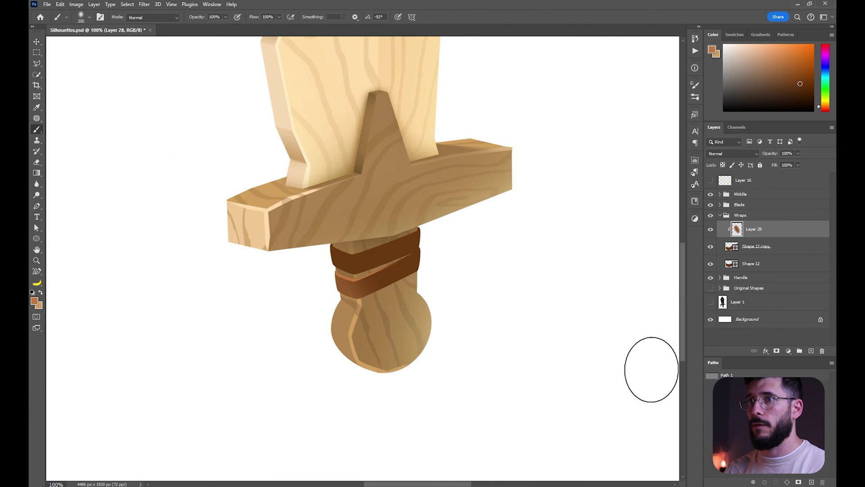
key(ctrl+minus)
key(v)
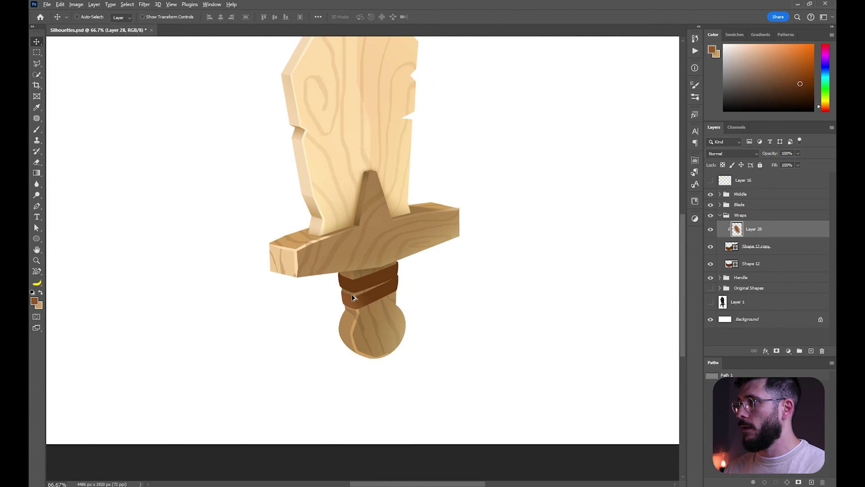
click(768, 266)
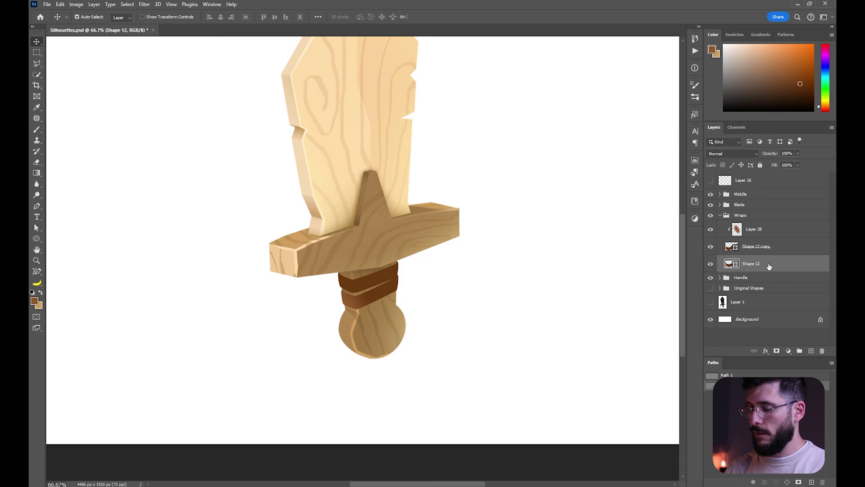
key(ctrl+shift+alt+n)
key(z)
click(376, 317)
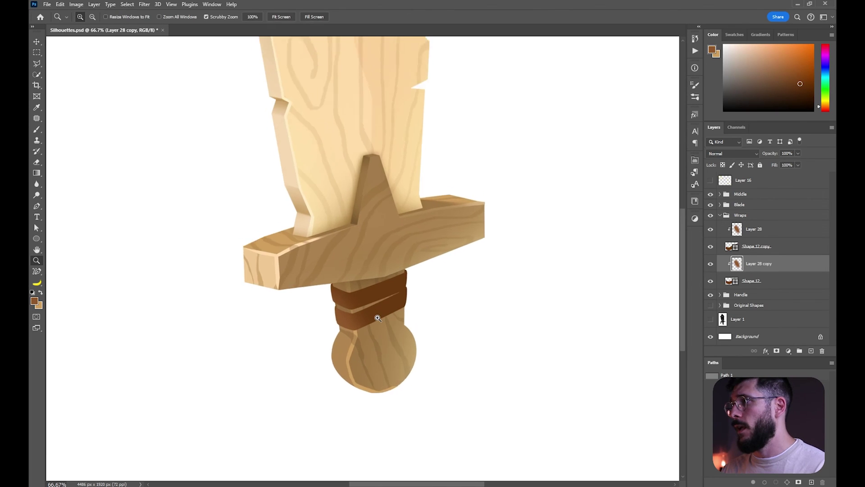
drag(376, 316, 402, 355)
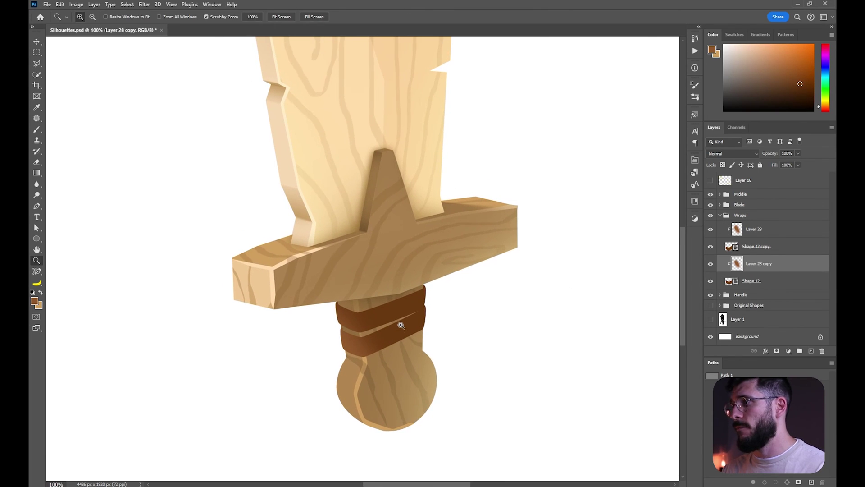
Step: Add a layer beneath both wraps, paint their dark brown contact shadow on the handle, and trim it with the Eraser
key(v)
key(ctrl+shift+alt+n)
key(b)
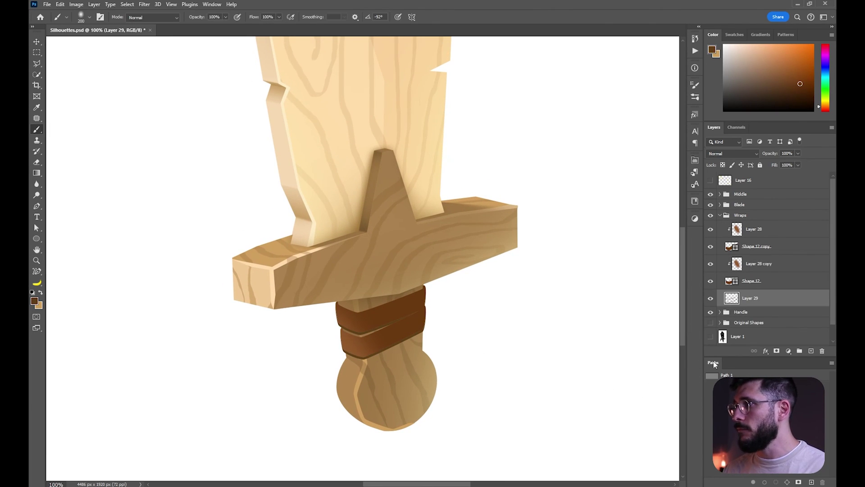
click(719, 312)
key(e)
scroll(338, 386, up, 3)
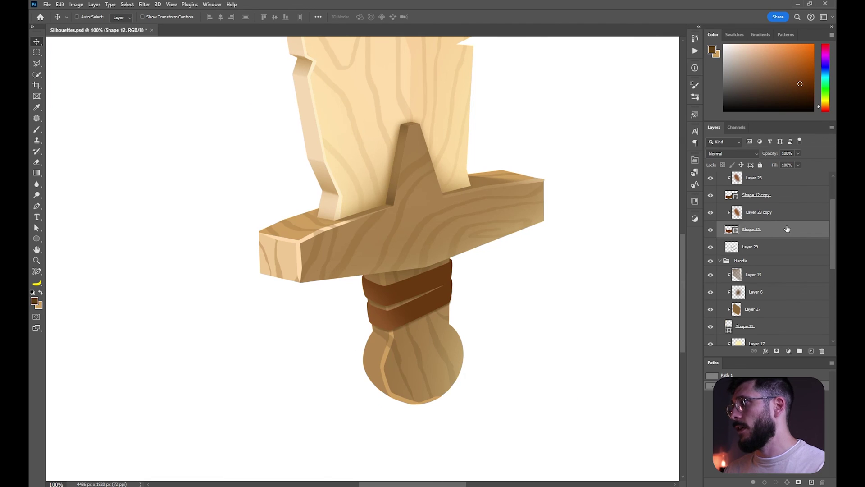
Step: Paint soft dark brown shading on the right side of both wraps, using new layers clipped to each wrap shape
key(ctrl+shift+alt+n)
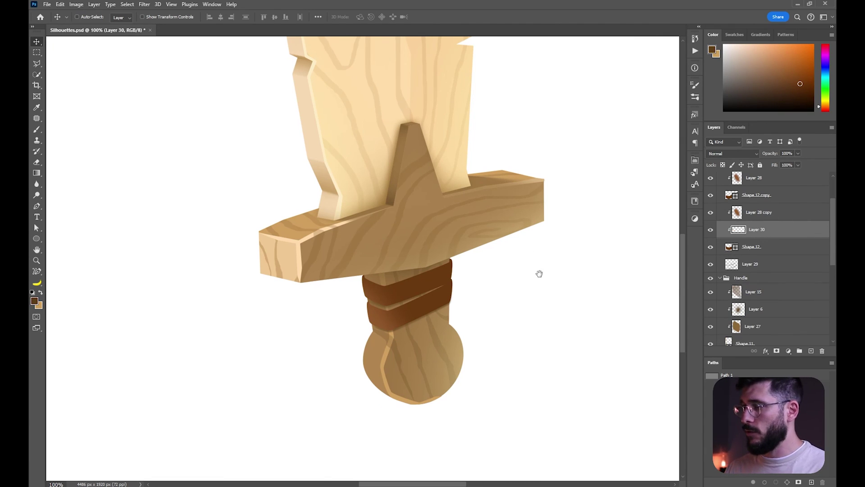
drag(478, 322, 479, 333)
key(b)
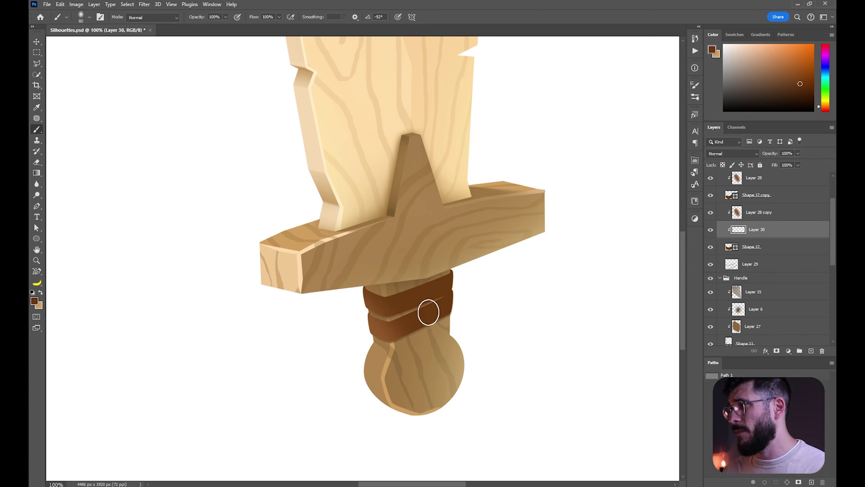
drag(434, 316, 426, 323)
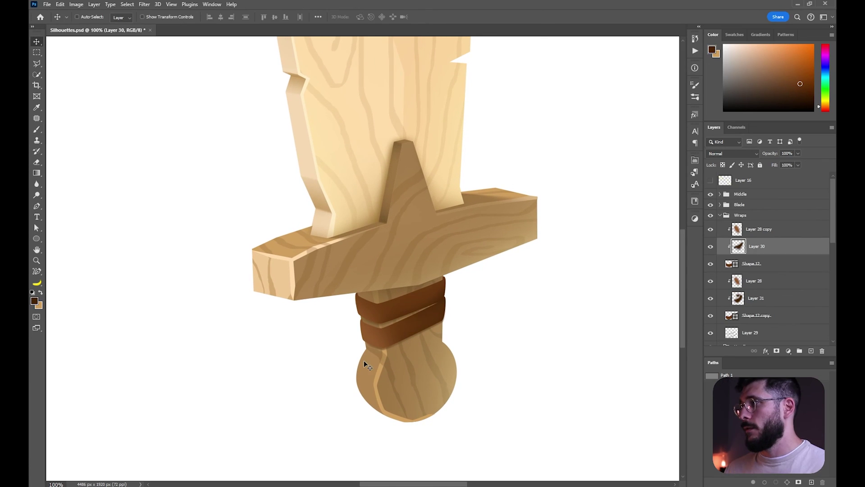
Step: Erase the excess shadow spilling past the right edge of the handle wraps
scroll(453, 309, up, 3)
key(e)
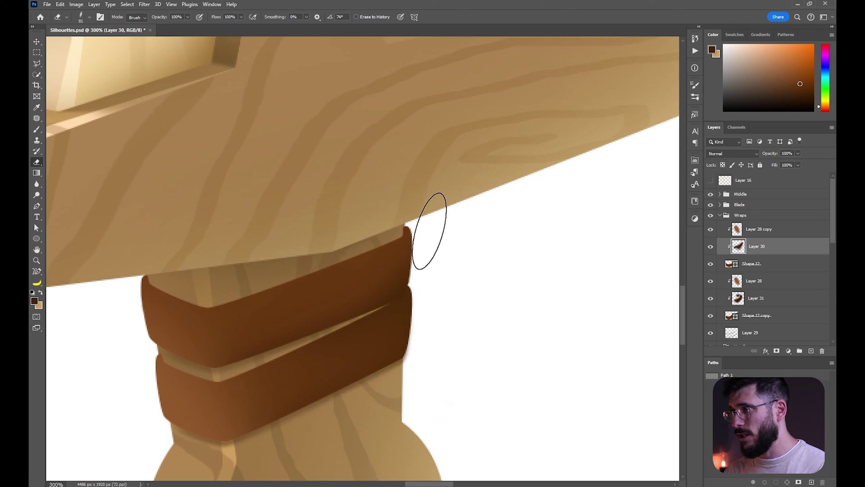
key(v)
ctrl+click(409, 334)
key(e)
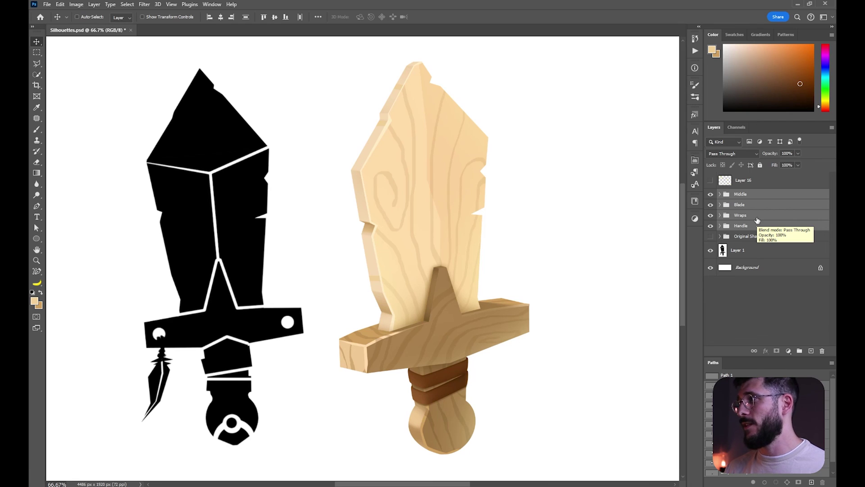
Step: Group the Middle, Blade, Wraps and Handle groups together and set the new group's blend mode to Normal
key(ctrl+g)
click(726, 154)
click(721, 169)
click(720, 194)
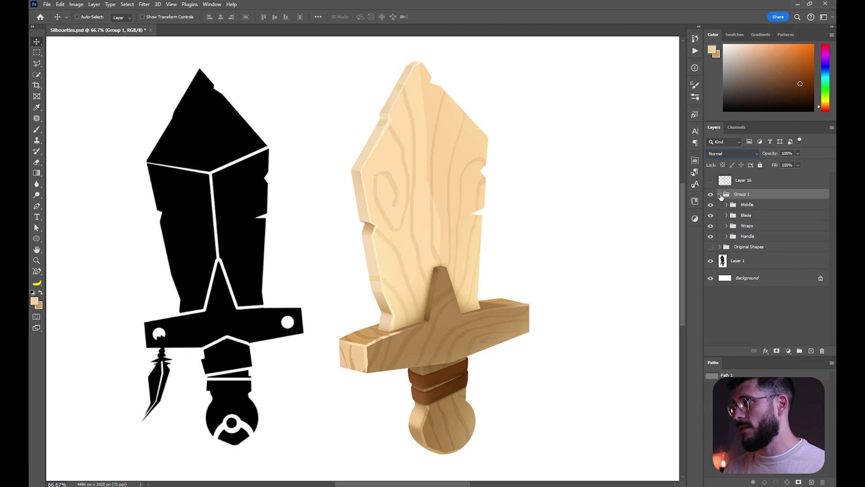
Step: Add a Color Balance adjustment above the Middle group with midtones at red +40, magenta -12 and yellow -13
click(747, 205)
click(788, 352)
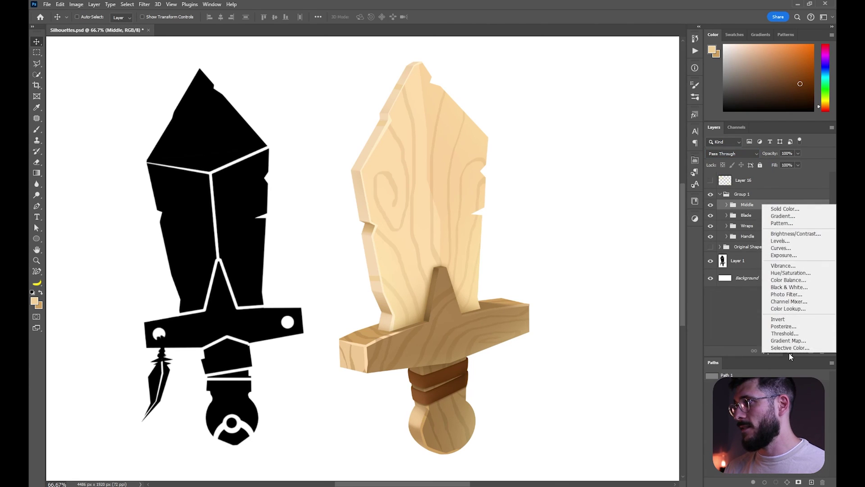
click(788, 280)
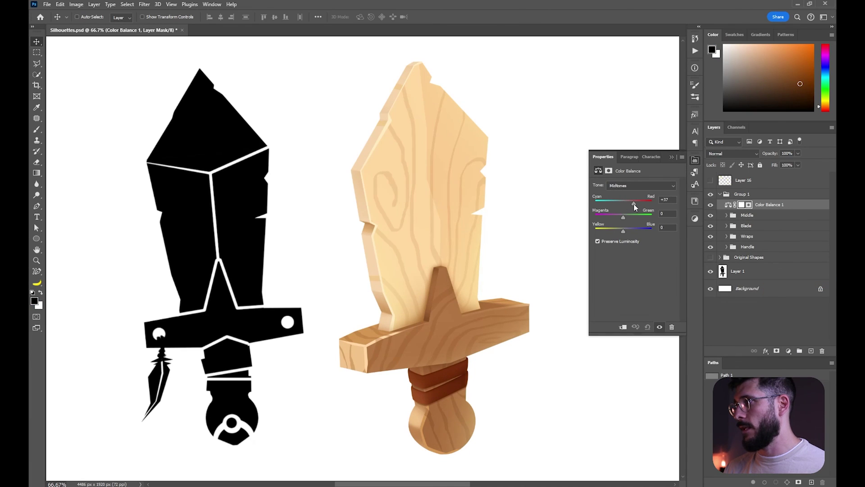
mouse_move(634, 208)
mouse_down()
mouse_move(618, 232)
mouse_move(635, 204)
mouse_up()
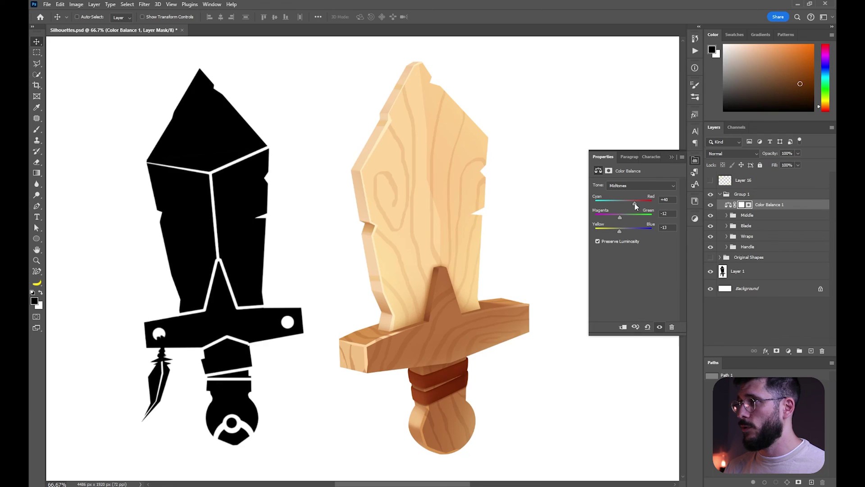
key(ctrl+minus)
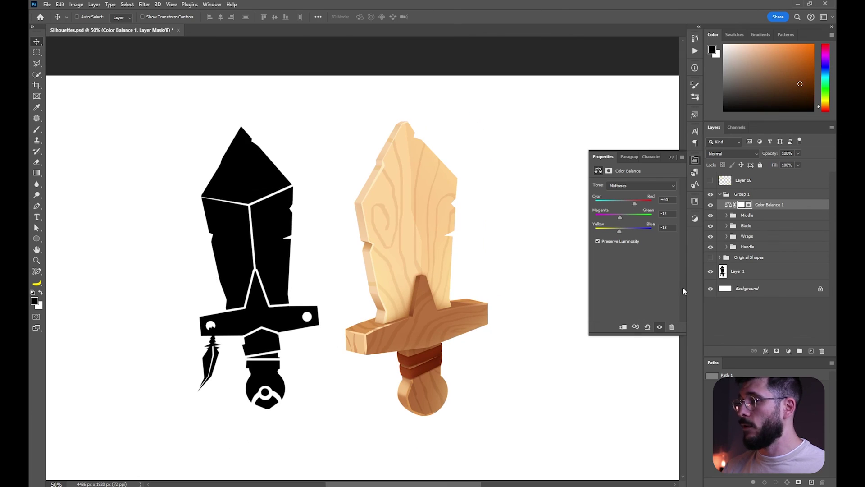
click(682, 286)
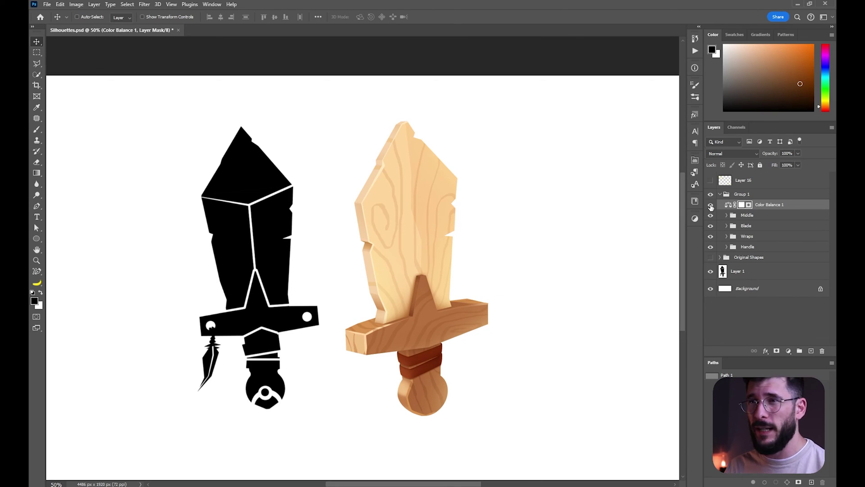
Step: Add a Levels adjustment above Color Balance with inputs 2, 0.85 and 255, and compare the sword with and without it
click(788, 351)
click(779, 244)
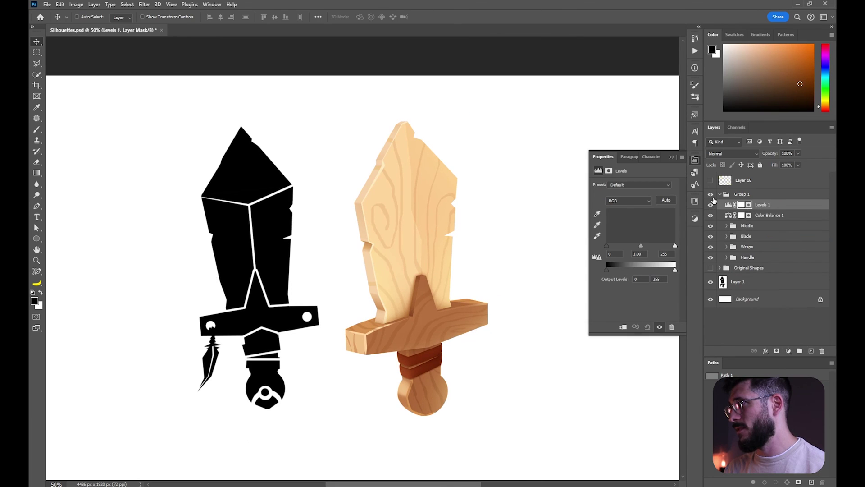
click(710, 205)
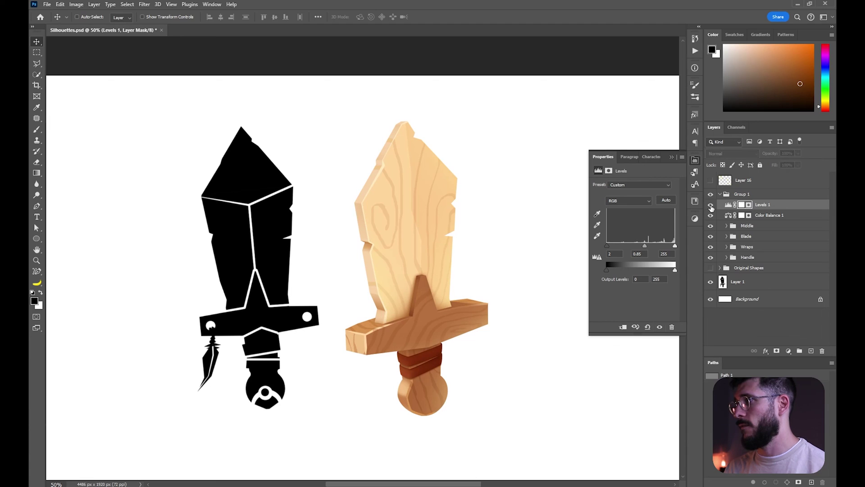
click(710, 205)
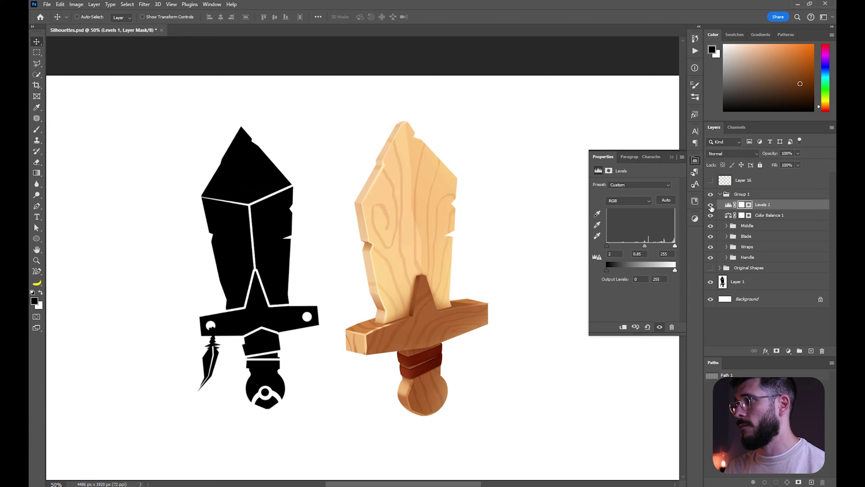
Step: Hide the black silhouette on Layer 1 and center the finished wooden sword in view
key(z)
key(ctrl+plus)
click(710, 283)
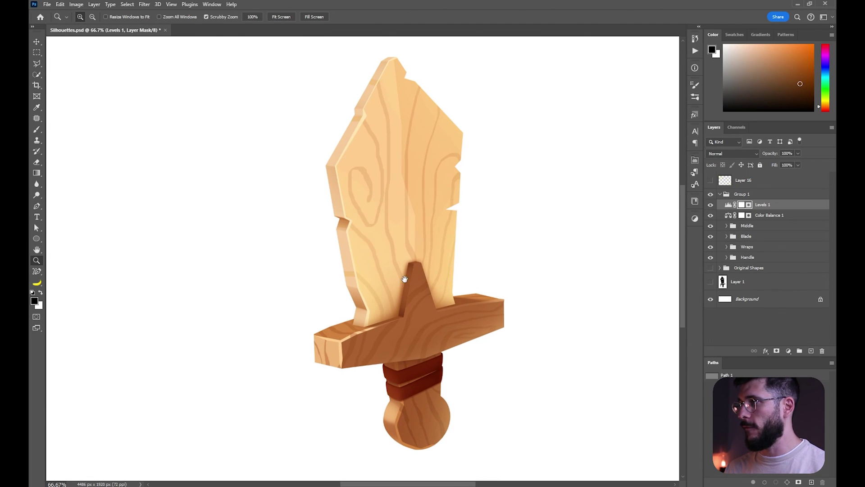
drag(404, 278, 358, 283)
key(v)
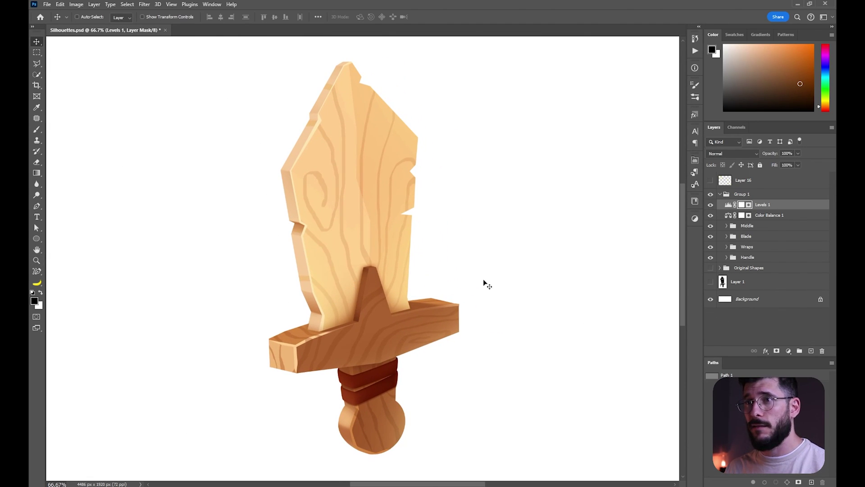
drag(483, 279, 501, 286)
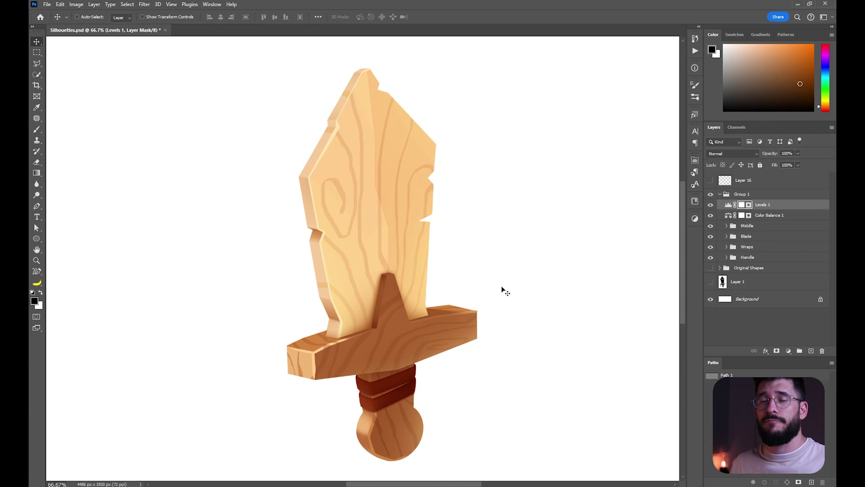